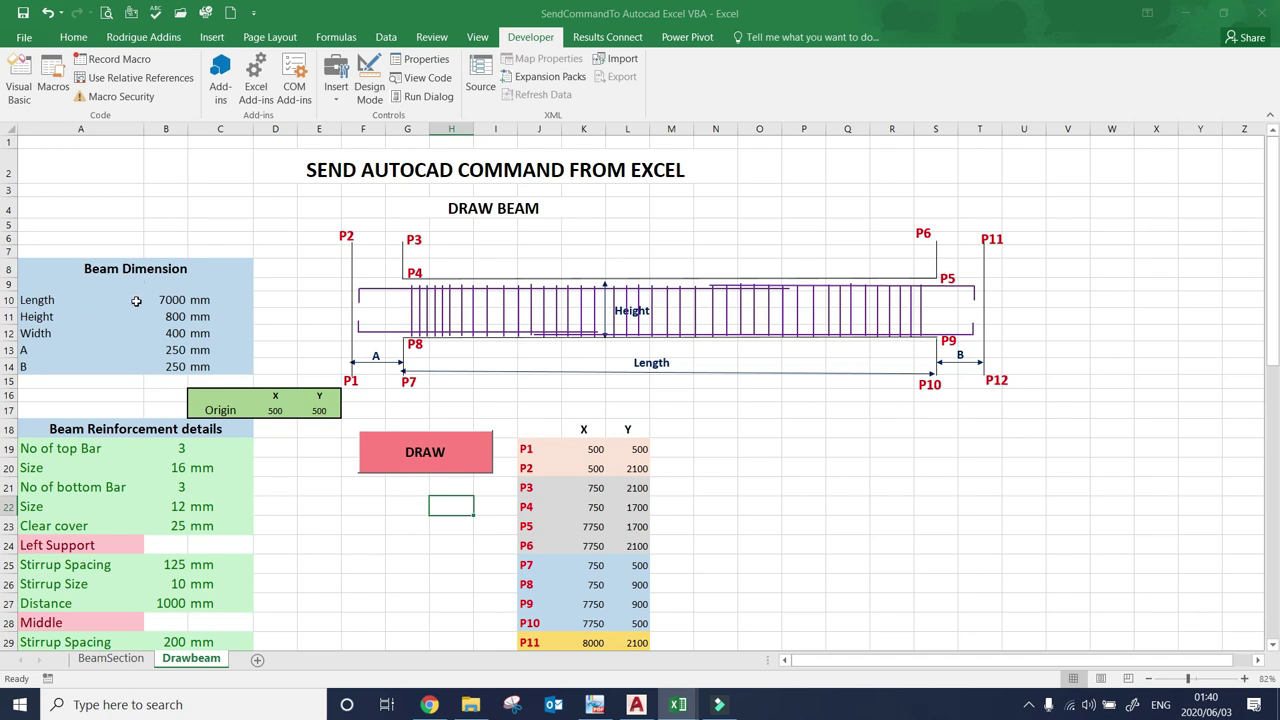
- Review the beam's Length, Height, Width, A and B distance inputs
click(60, 298)
click(45, 318)
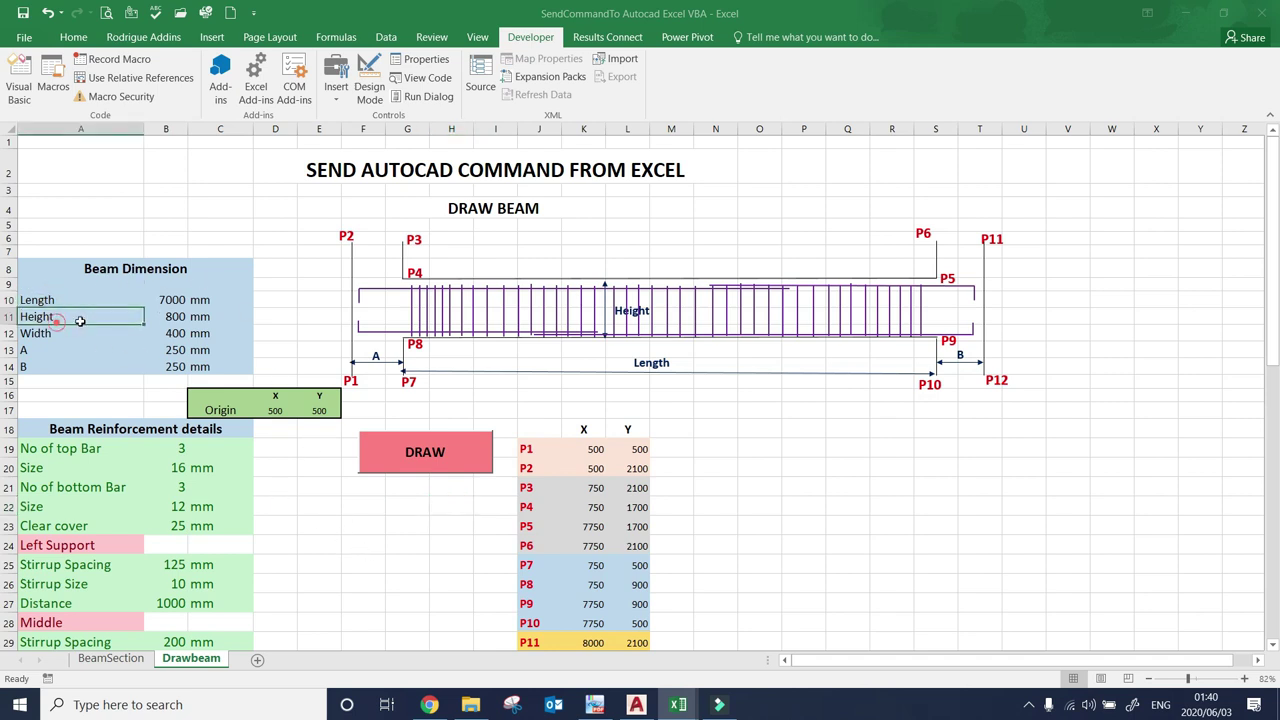
click(74, 337)
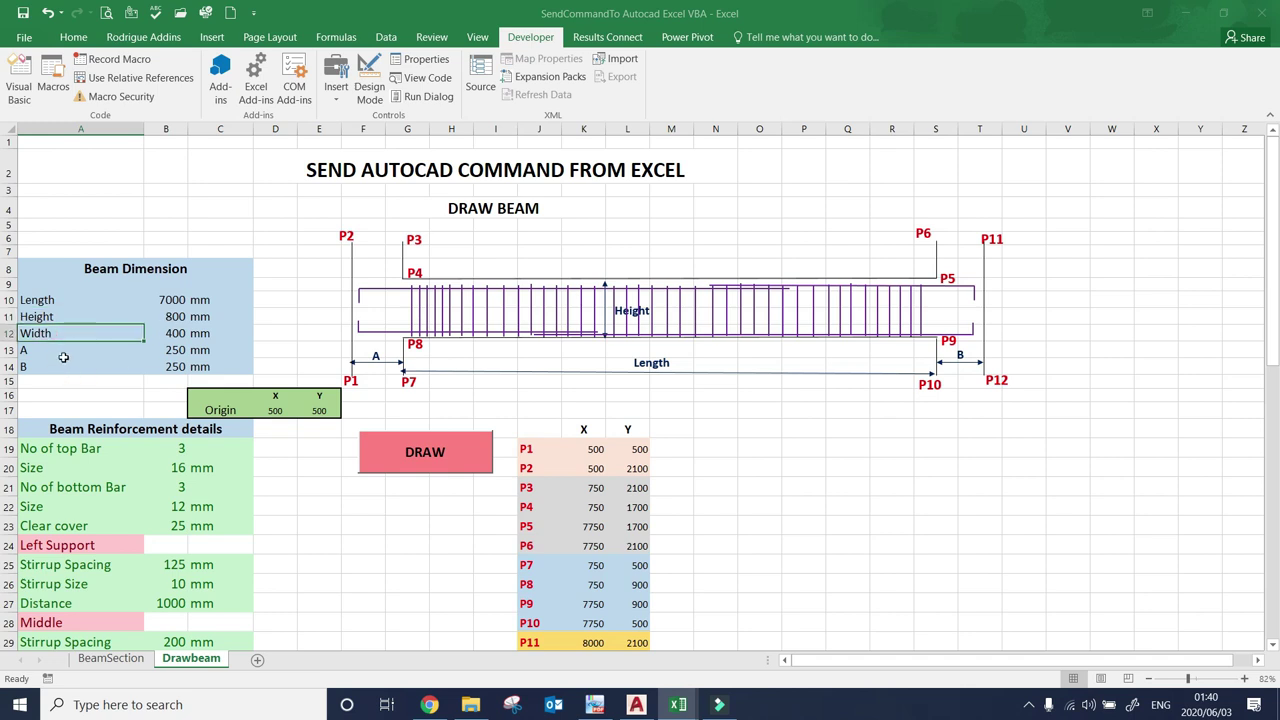
click(60, 350)
click(62, 366)
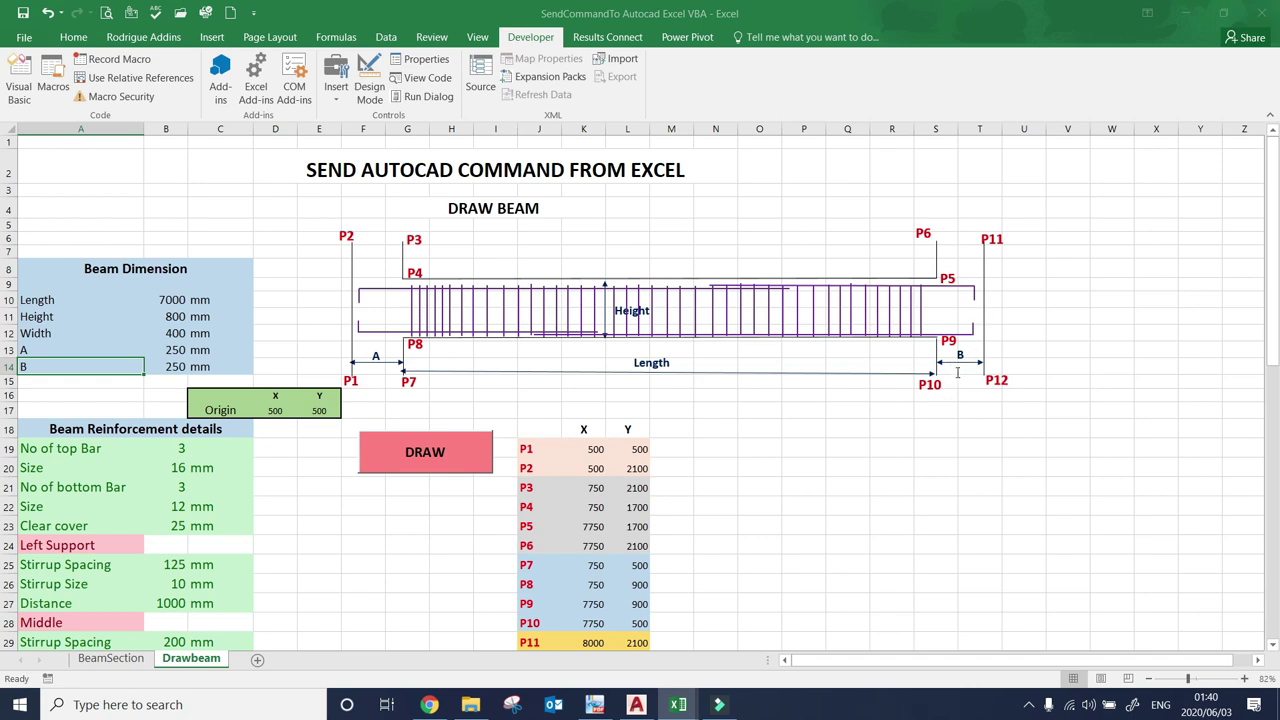
scroll(150, 420, down, 2)
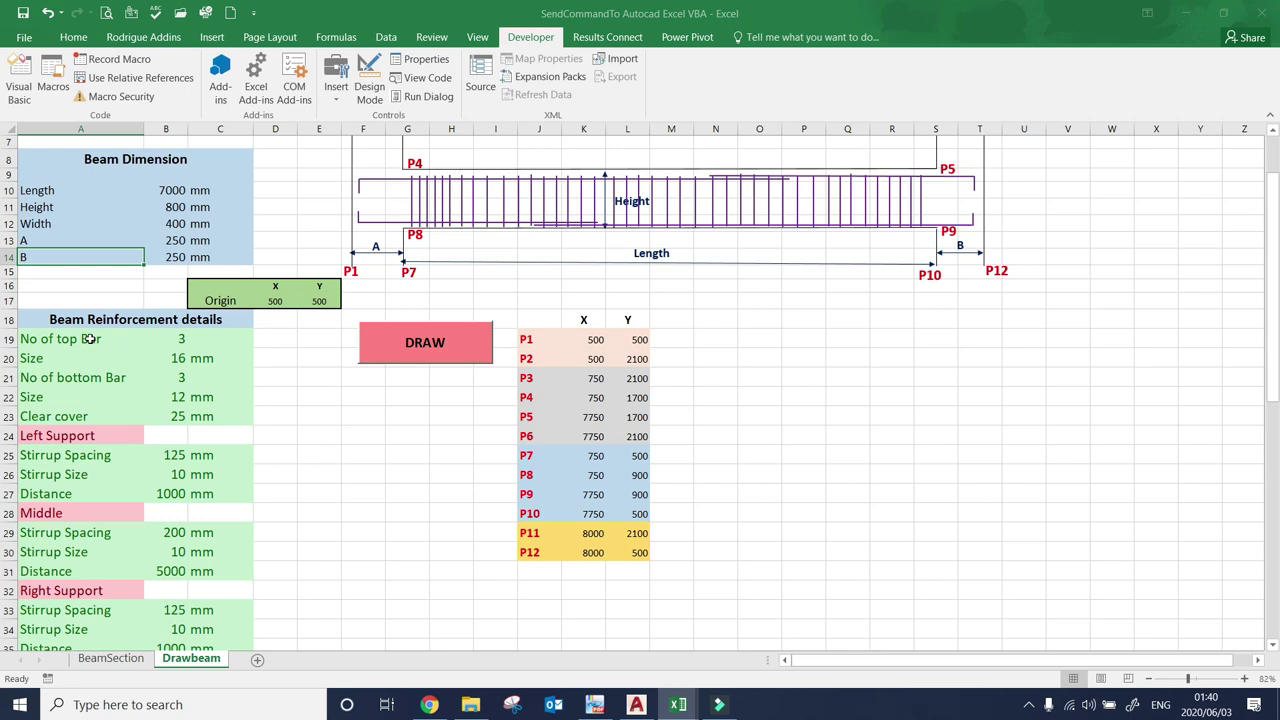
- Review the reinforcement section's top bar count, keeping the top bar size at 16
click(204, 318)
click(53, 343)
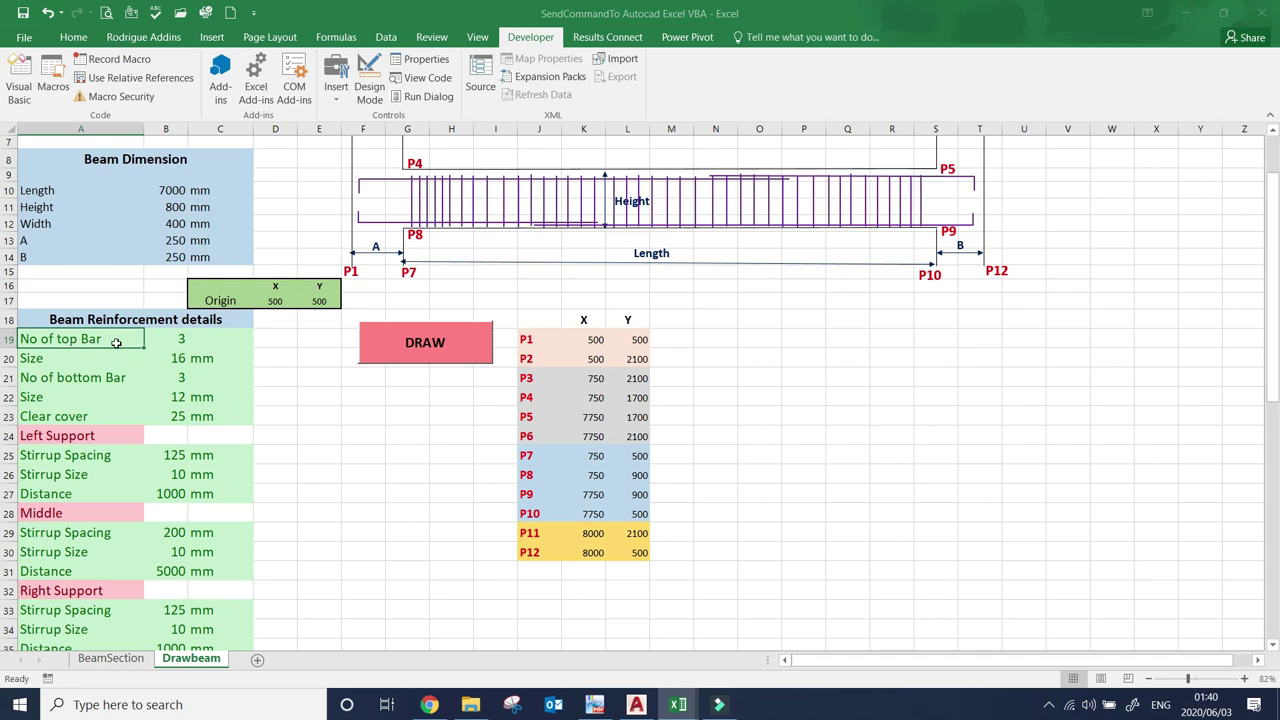
click(180, 360)
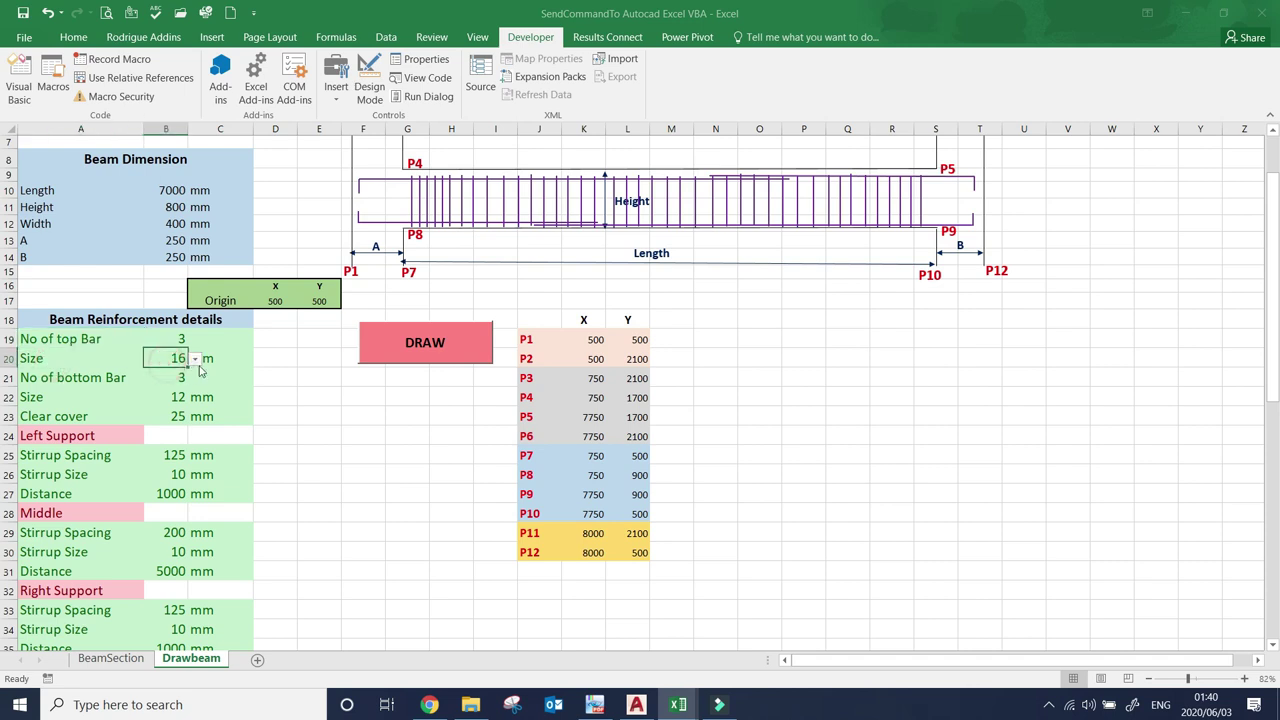
click(222, 390)
- Check the bottom bars (3 bars, size 12) and the 25 mm clear cover
click(81, 383)
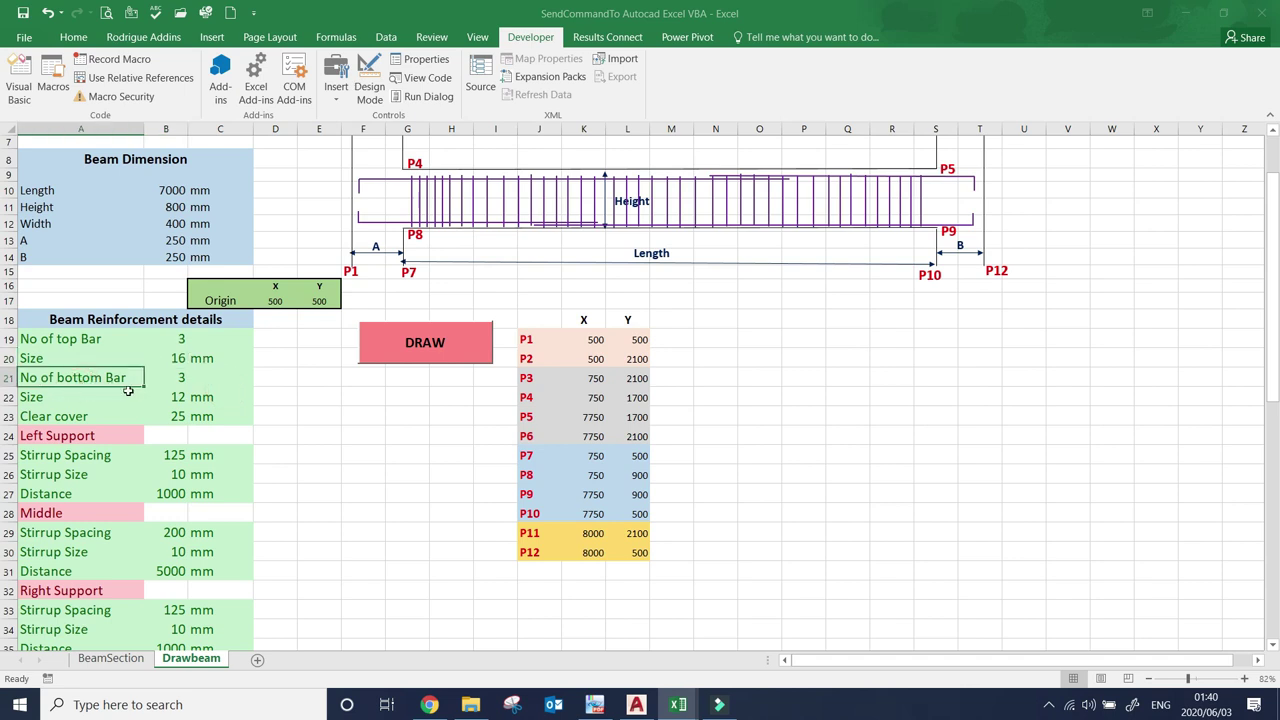
click(172, 384)
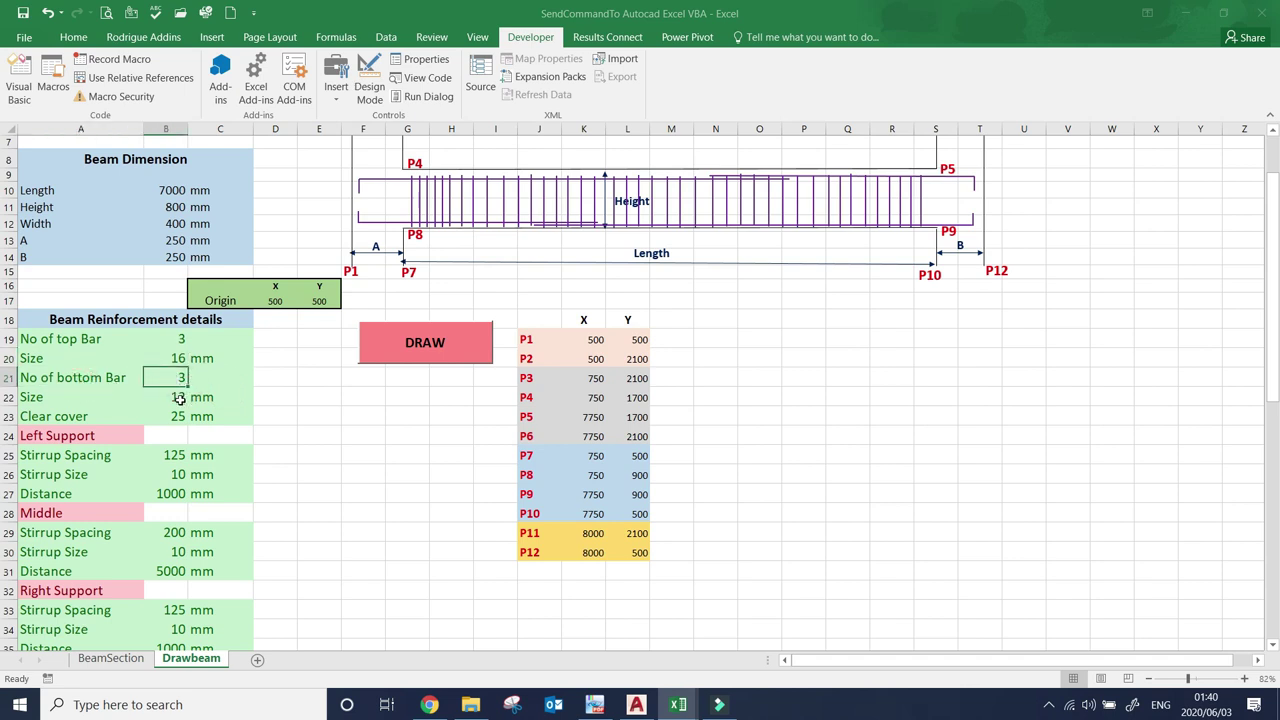
click(178, 397)
click(195, 399)
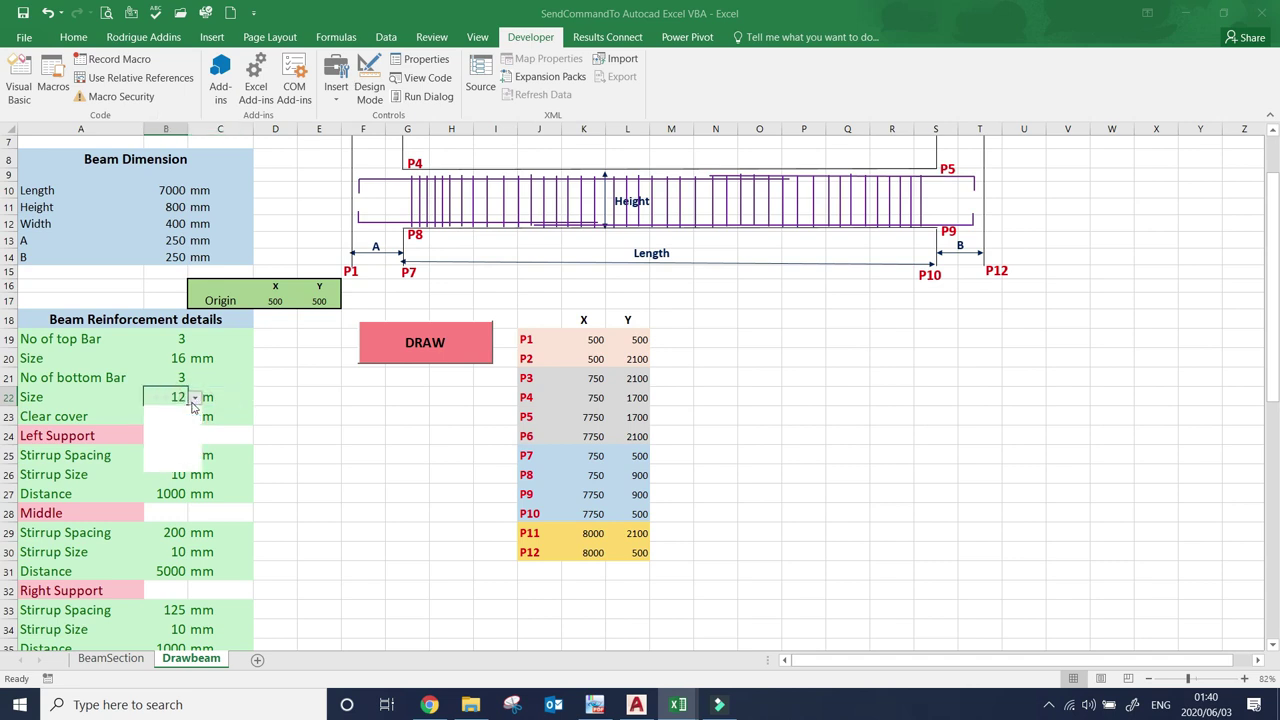
click(238, 432)
click(57, 417)
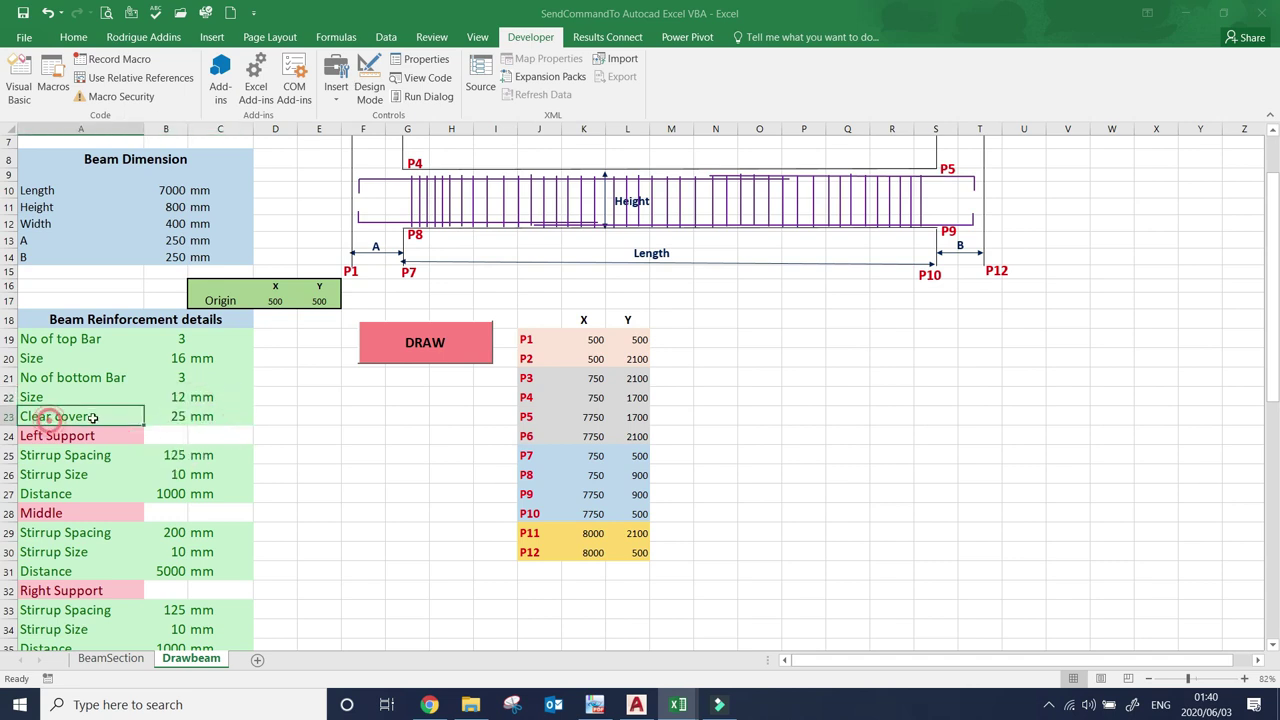
click(178, 416)
- Review left support stirrups: spacing 125, size 10, distance 1000
click(26, 438)
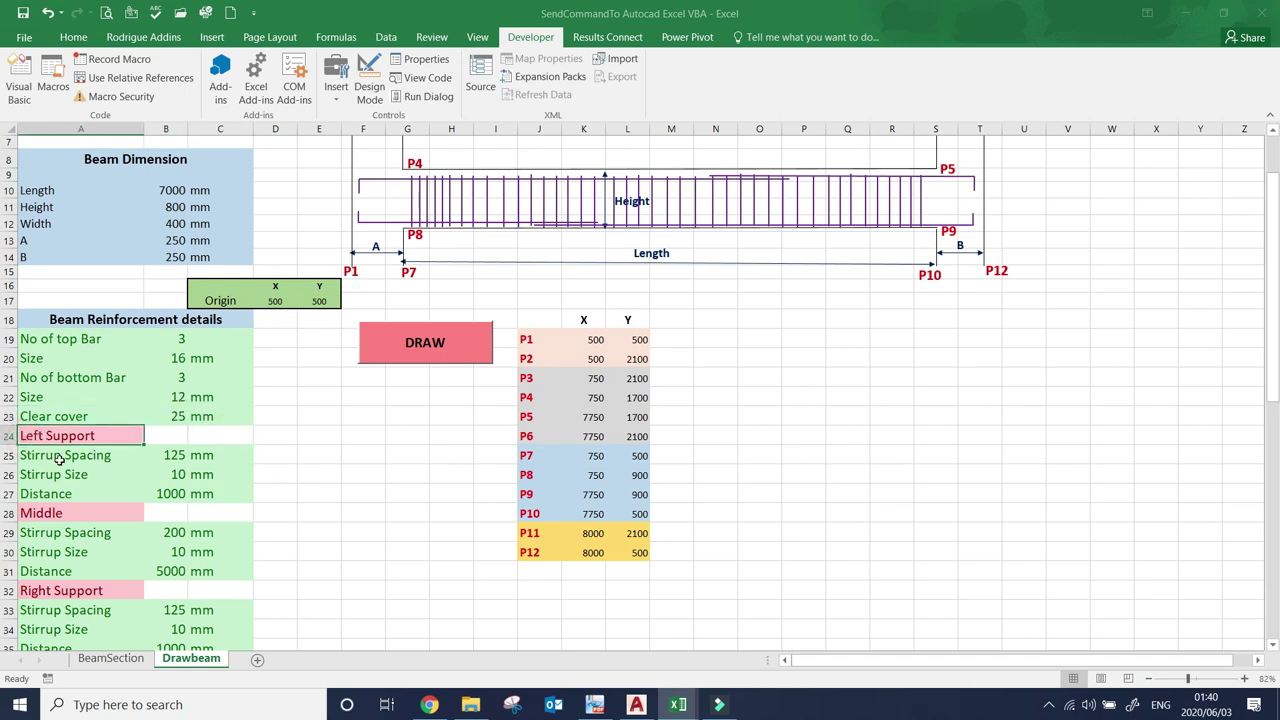
click(157, 461)
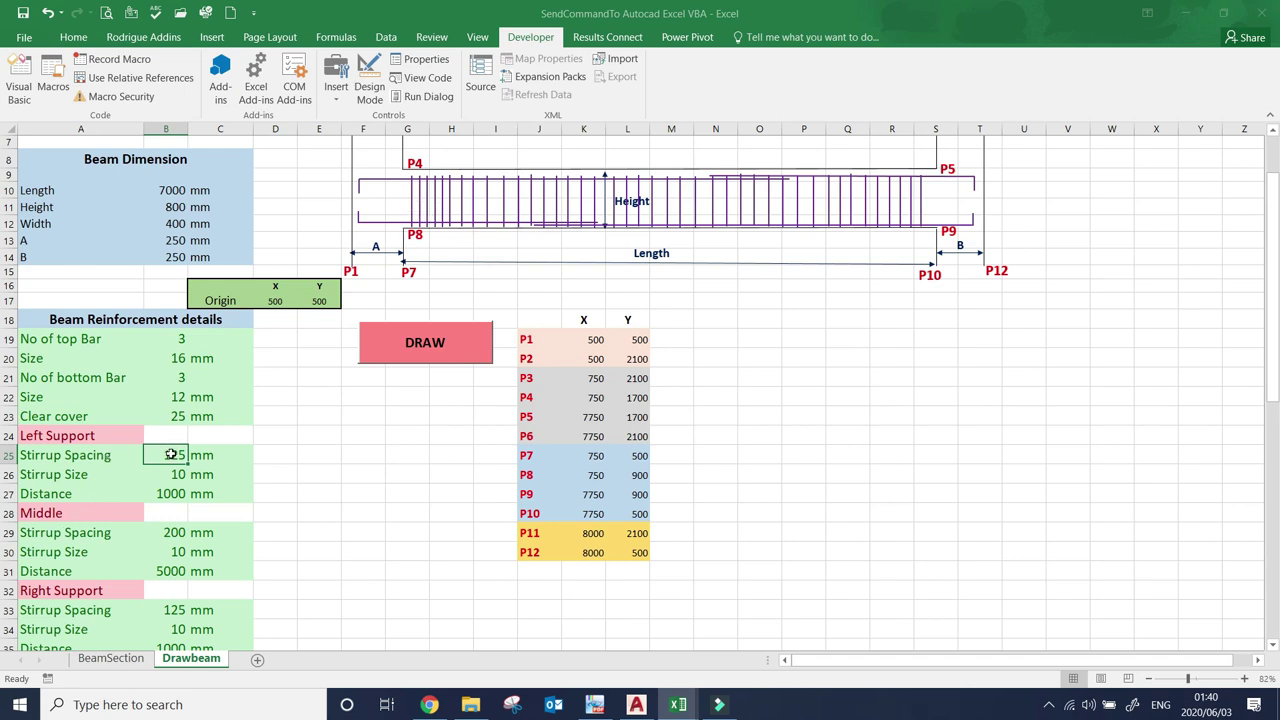
click(160, 477)
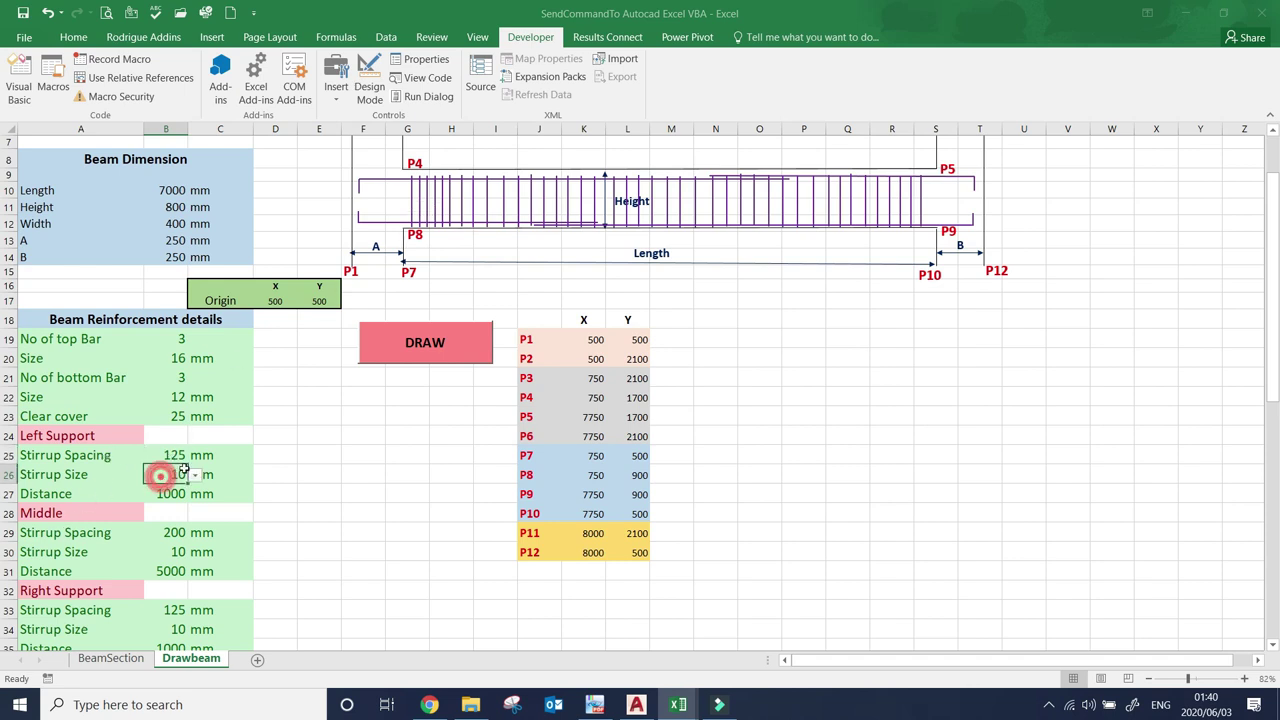
click(160, 497)
click(45, 494)
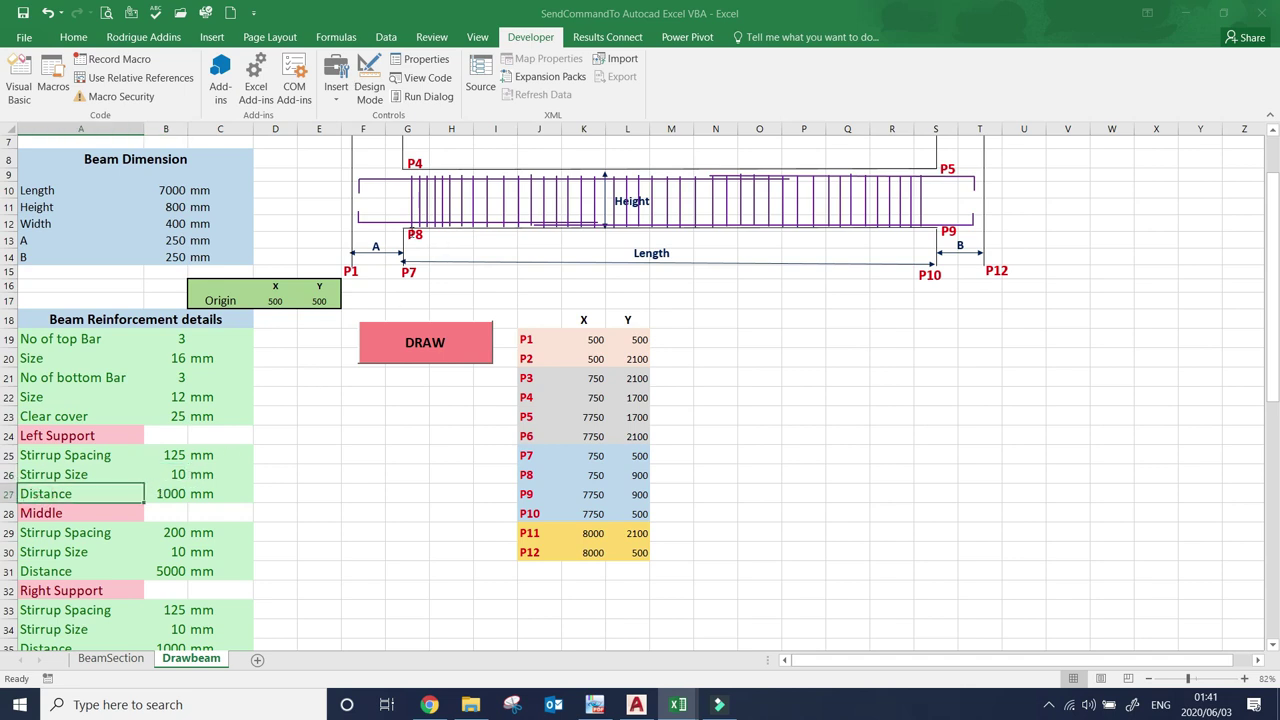
click(415, 235)
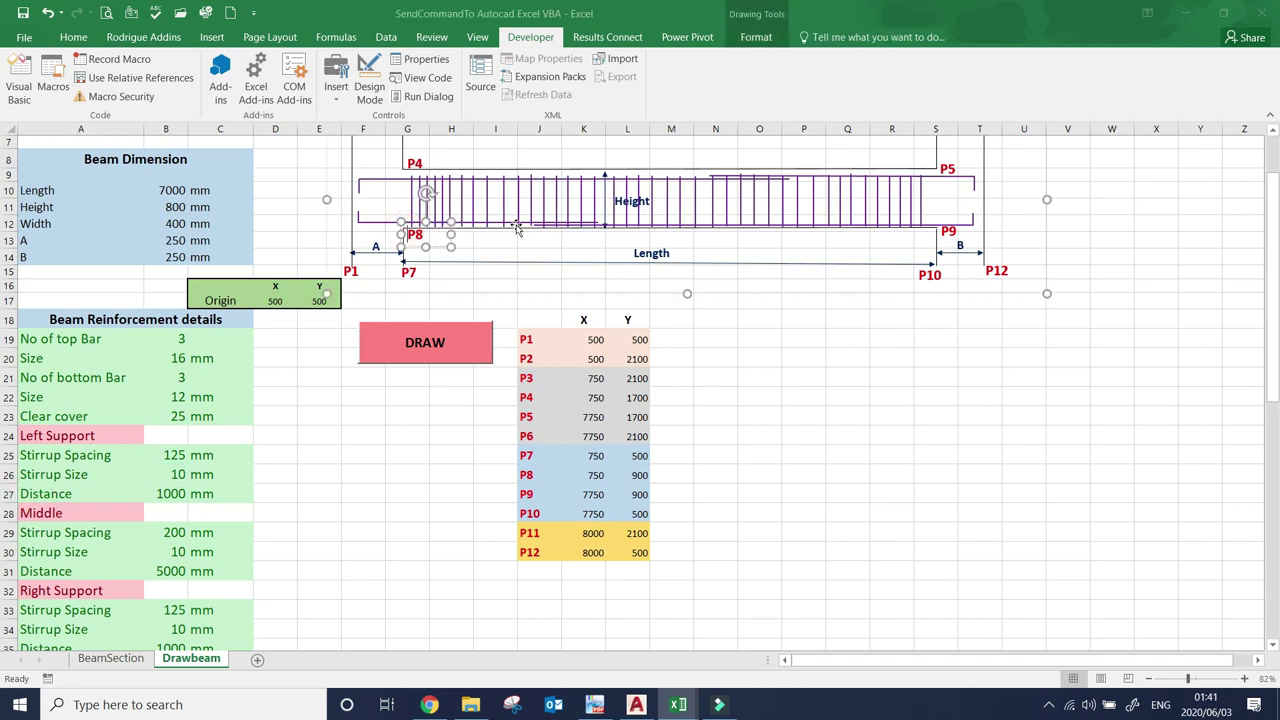
click(500, 240)
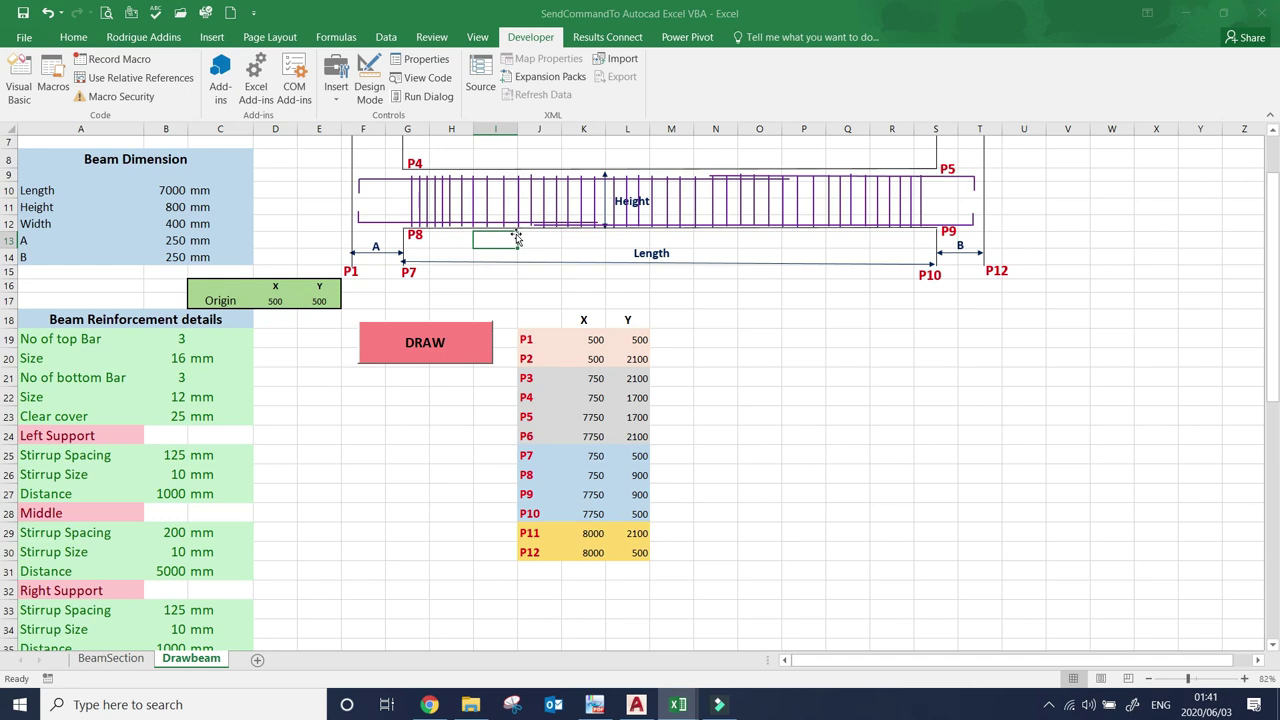
click(163, 493)
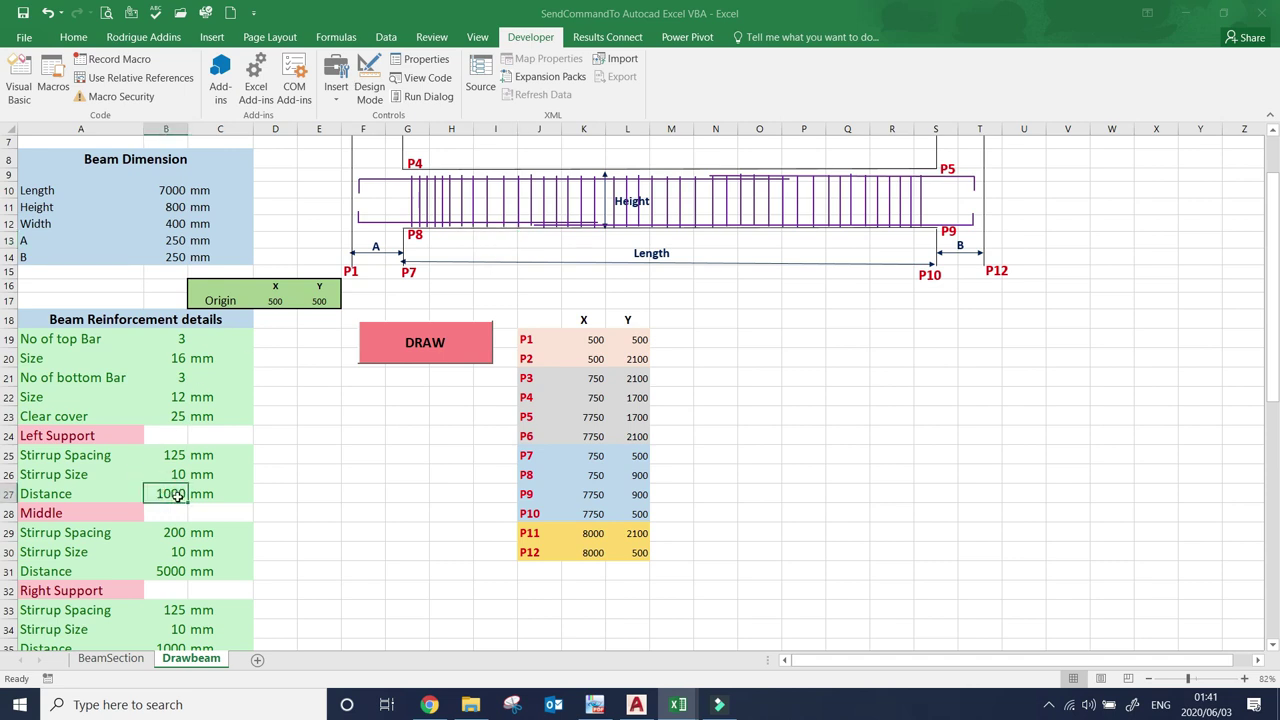
- Review middle stirrups: spacing 200, size 10, distance 5000
click(68, 536)
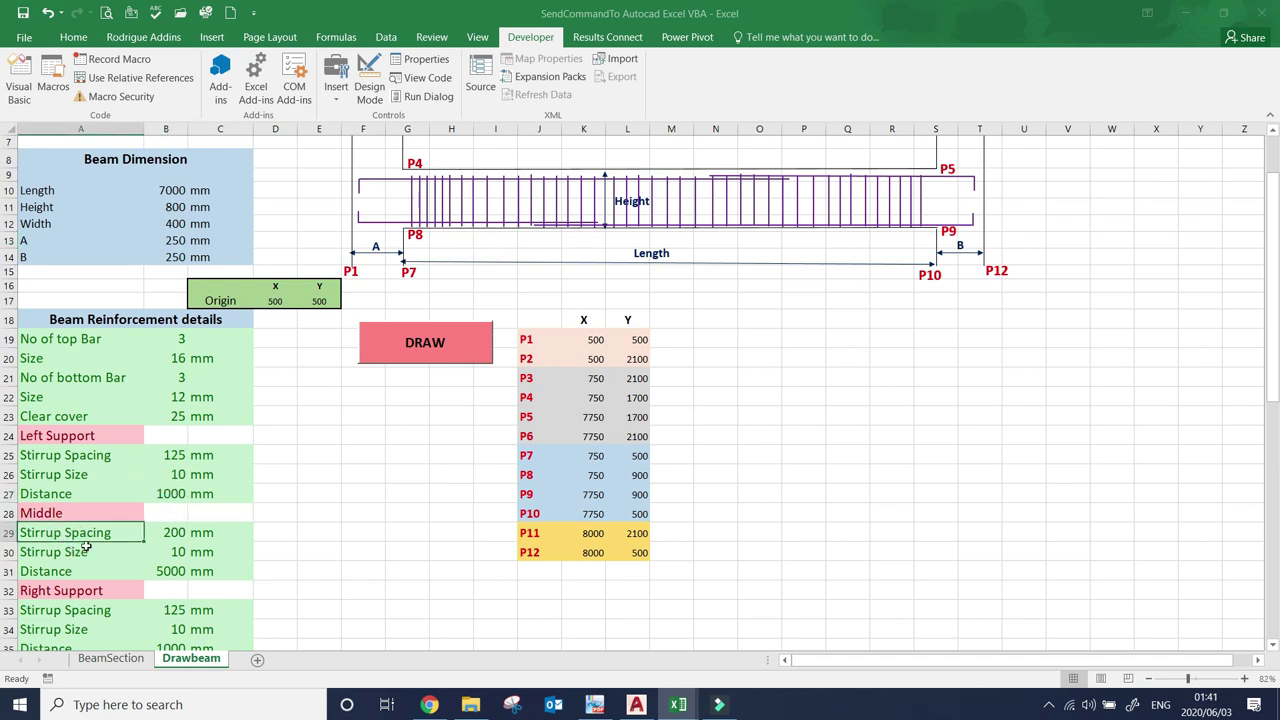
click(176, 532)
click(50, 553)
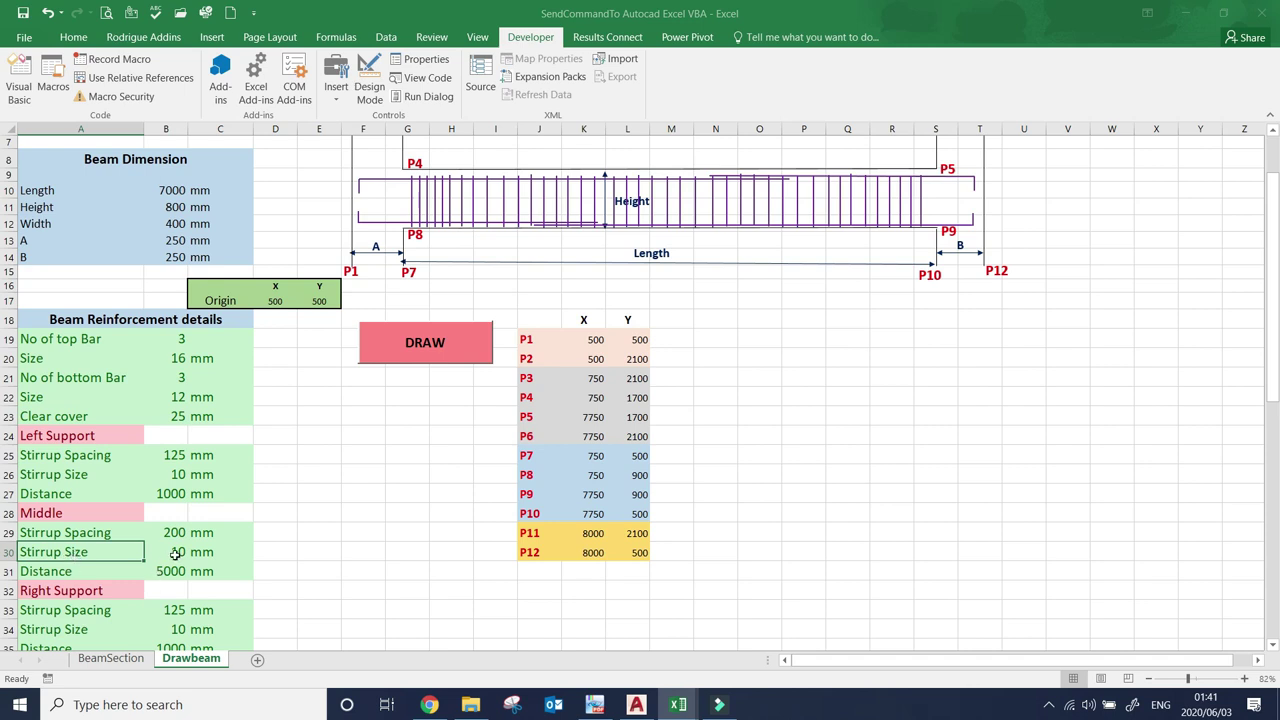
click(175, 555)
click(202, 561)
drag(175, 560, 62, 572)
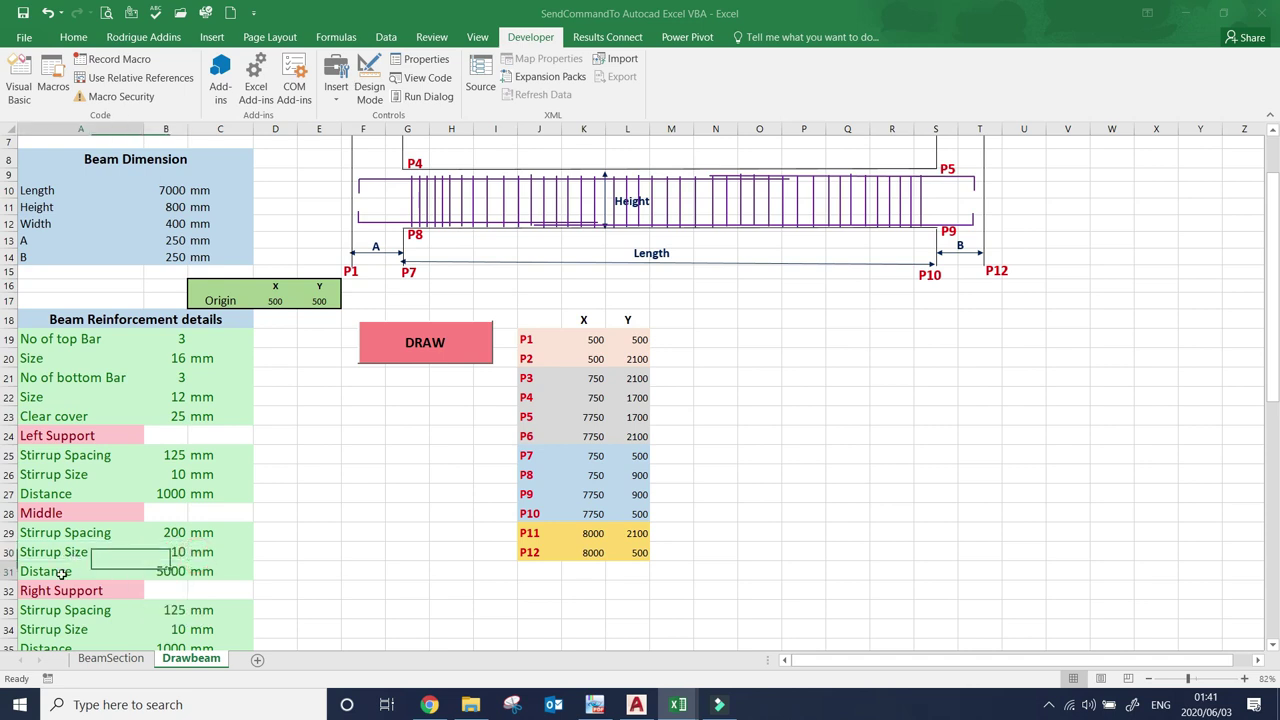
click(172, 572)
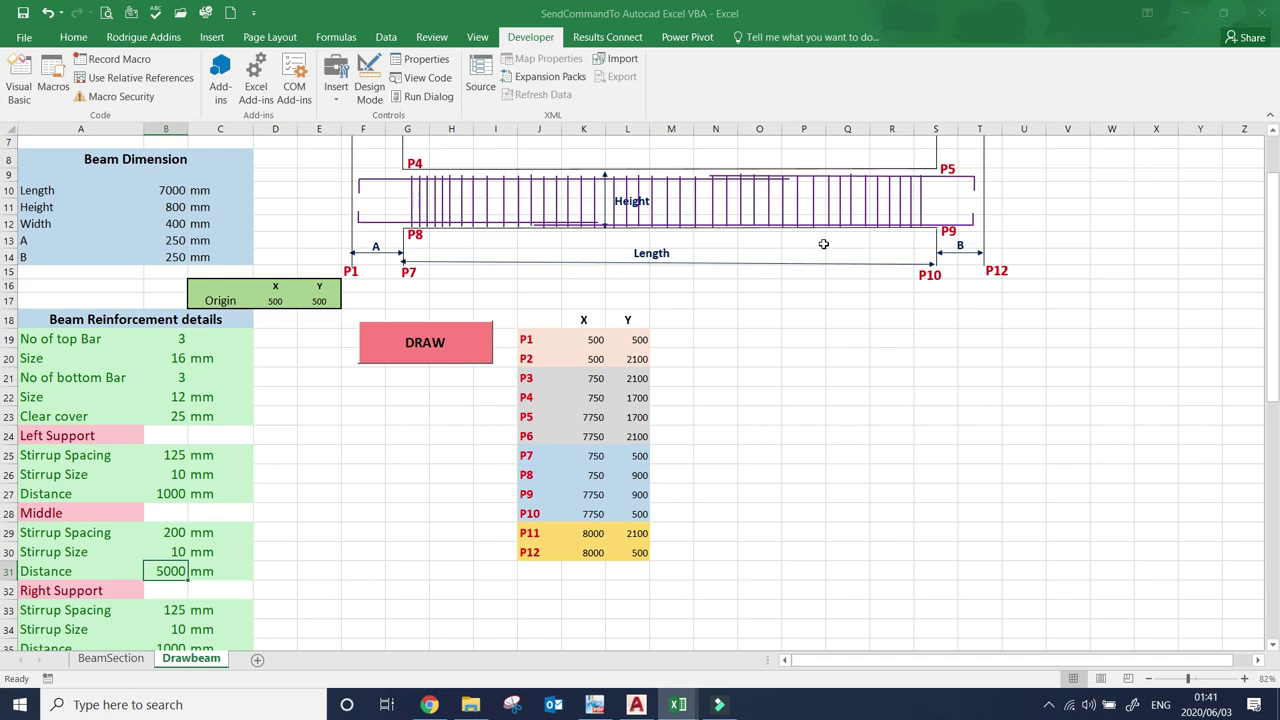
- Review right support stirrups: spacing 125, size 10, distance 1000
scroll(216, 530, down, 2)
scroll(210, 500, down, 1)
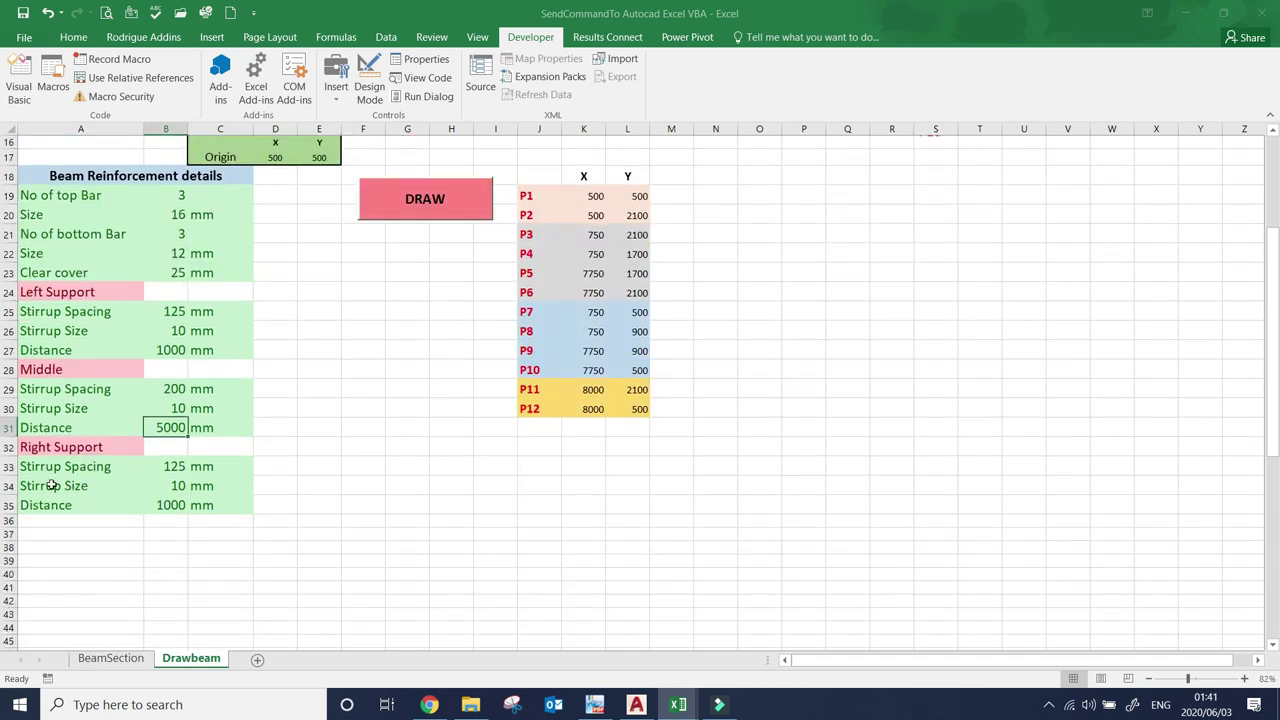
click(44, 448)
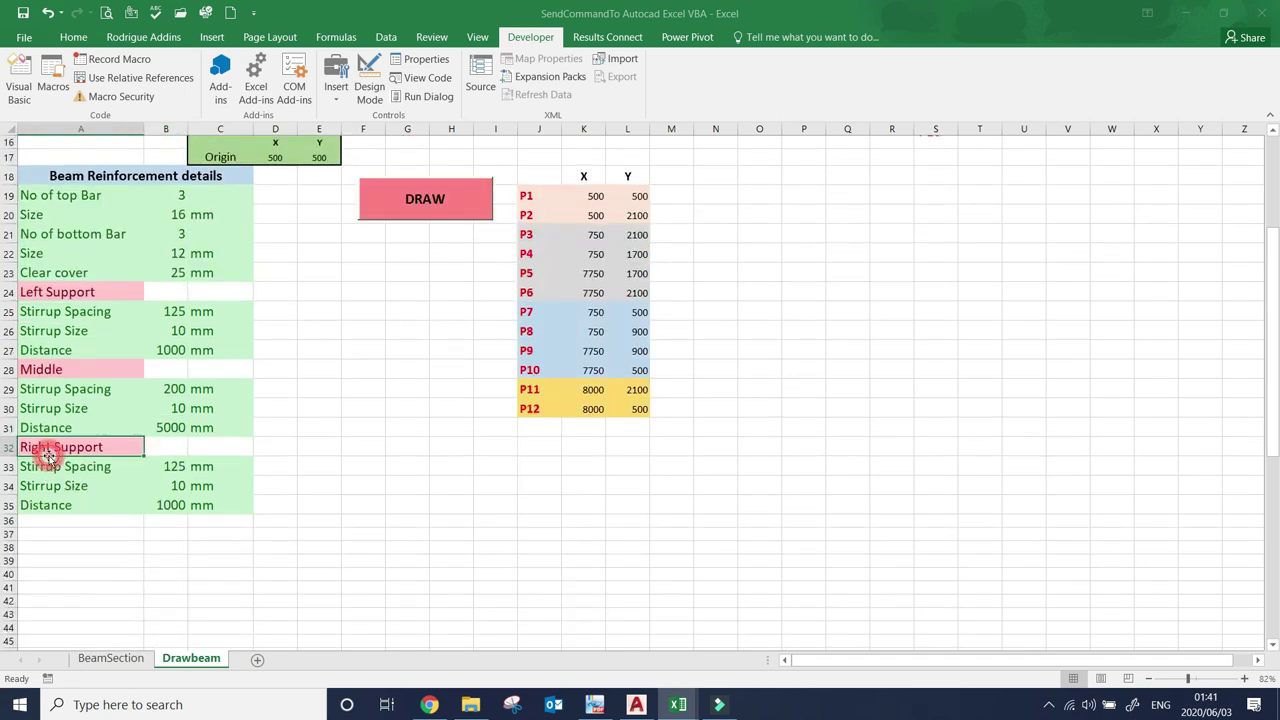
click(171, 469)
drag(171, 469, 82, 489)
click(175, 489)
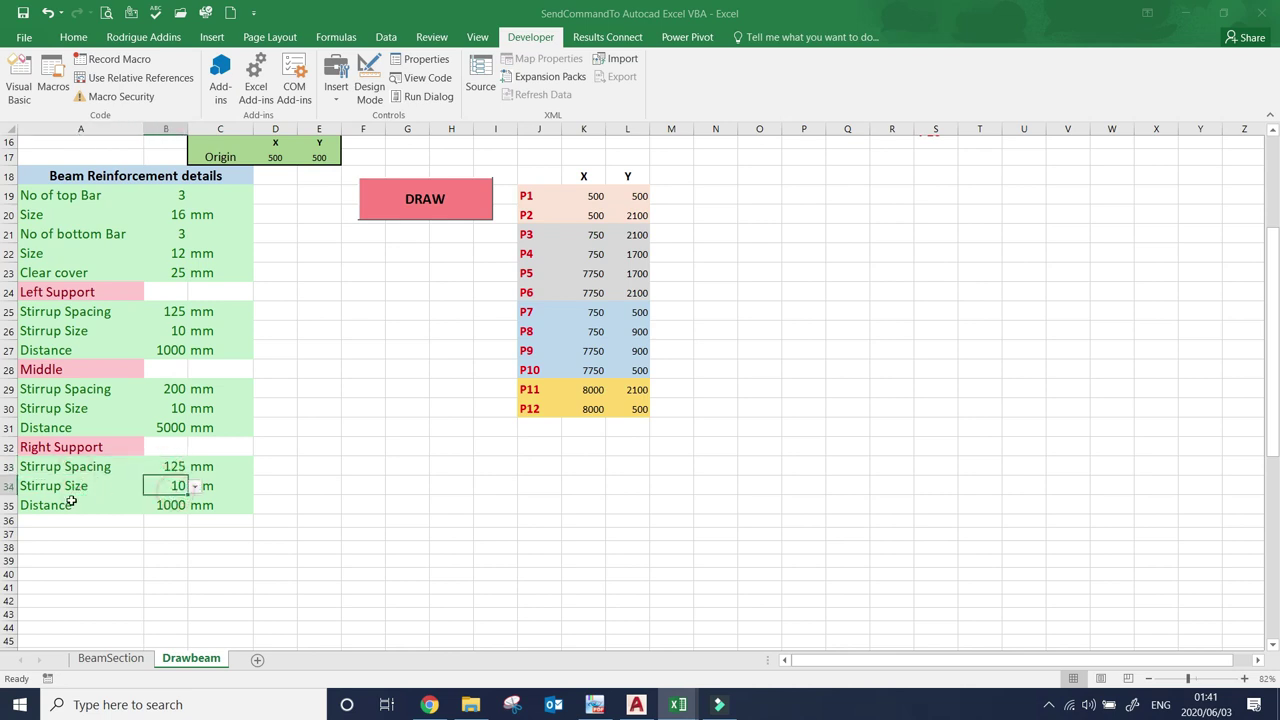
click(50, 501)
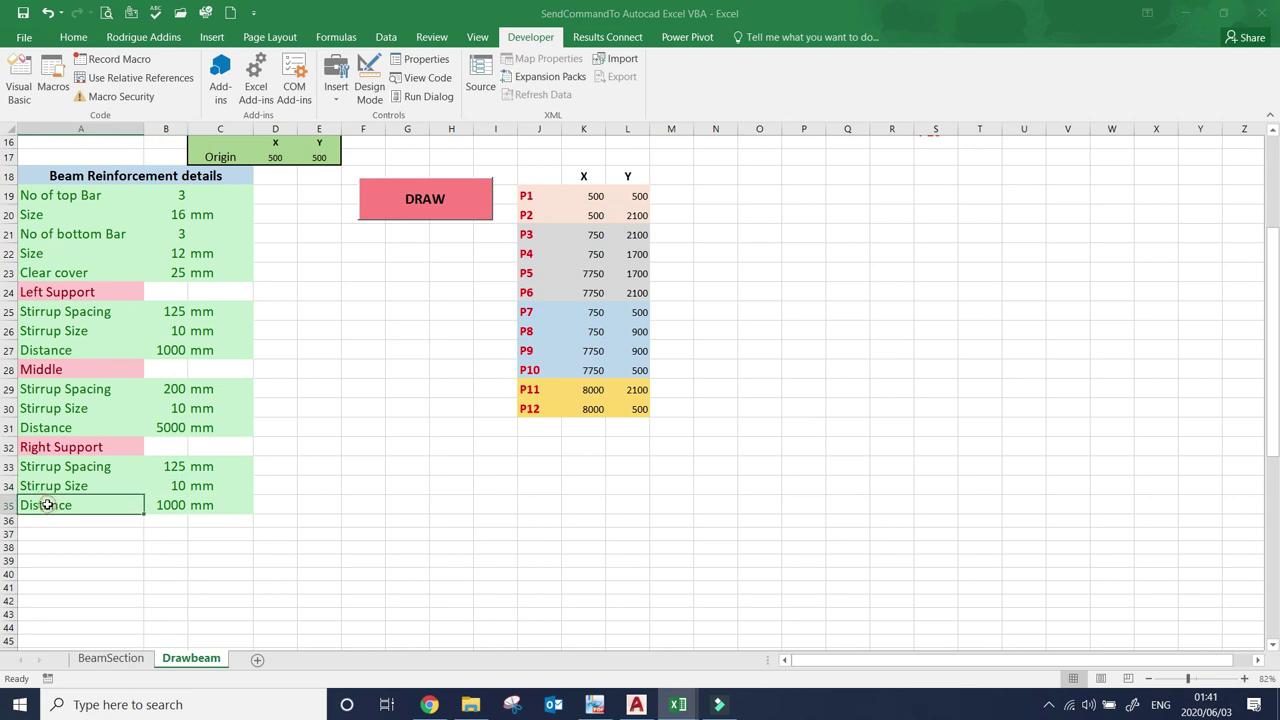
click(176, 488)
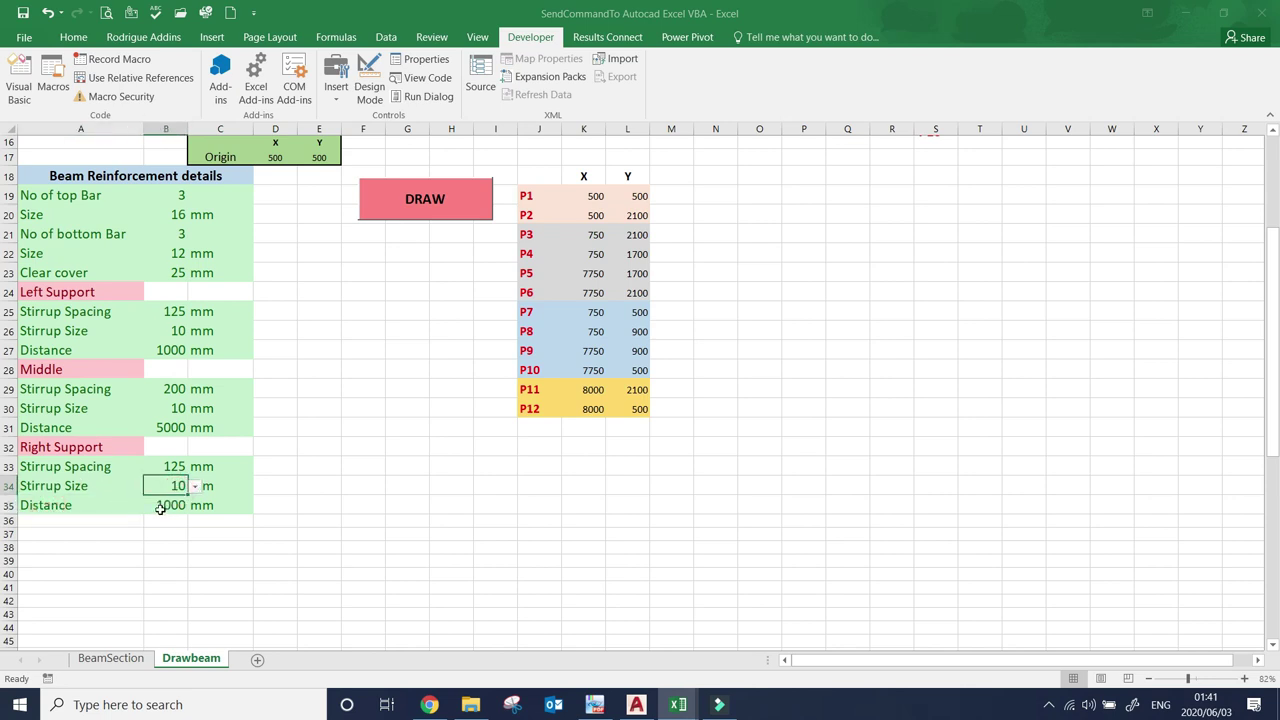
click(162, 507)
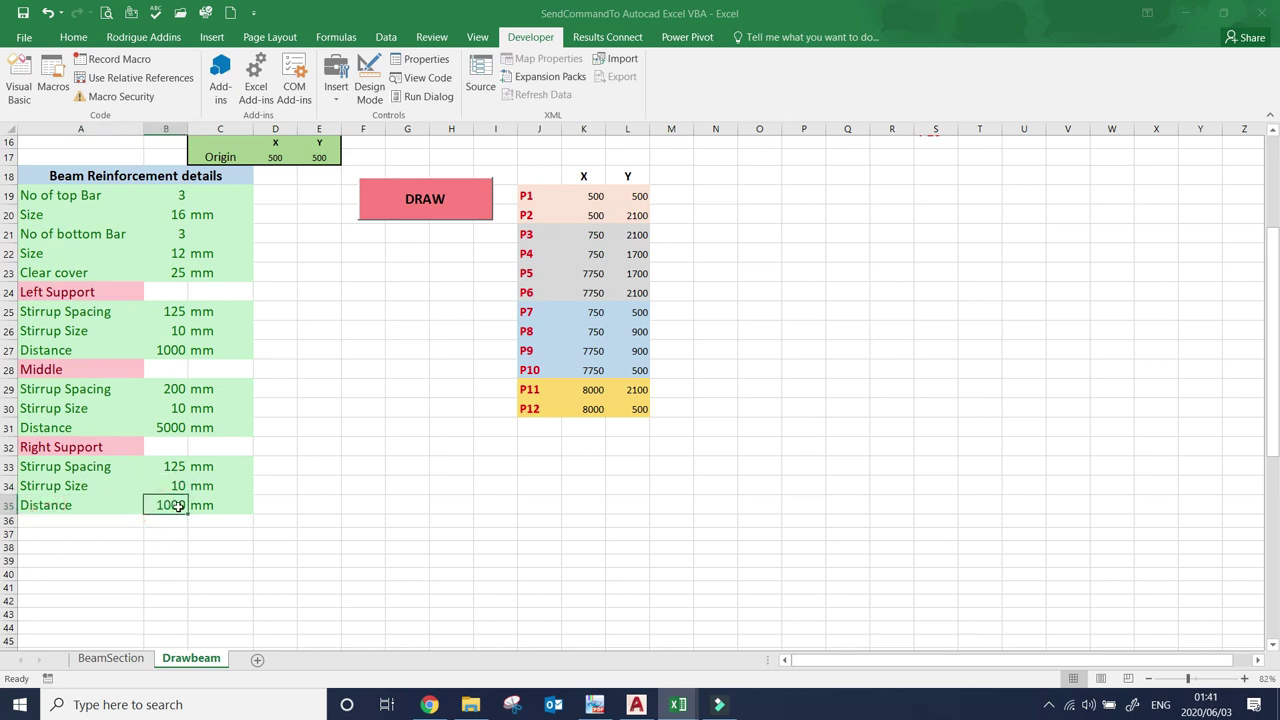
scroll(184, 521, up, 5)
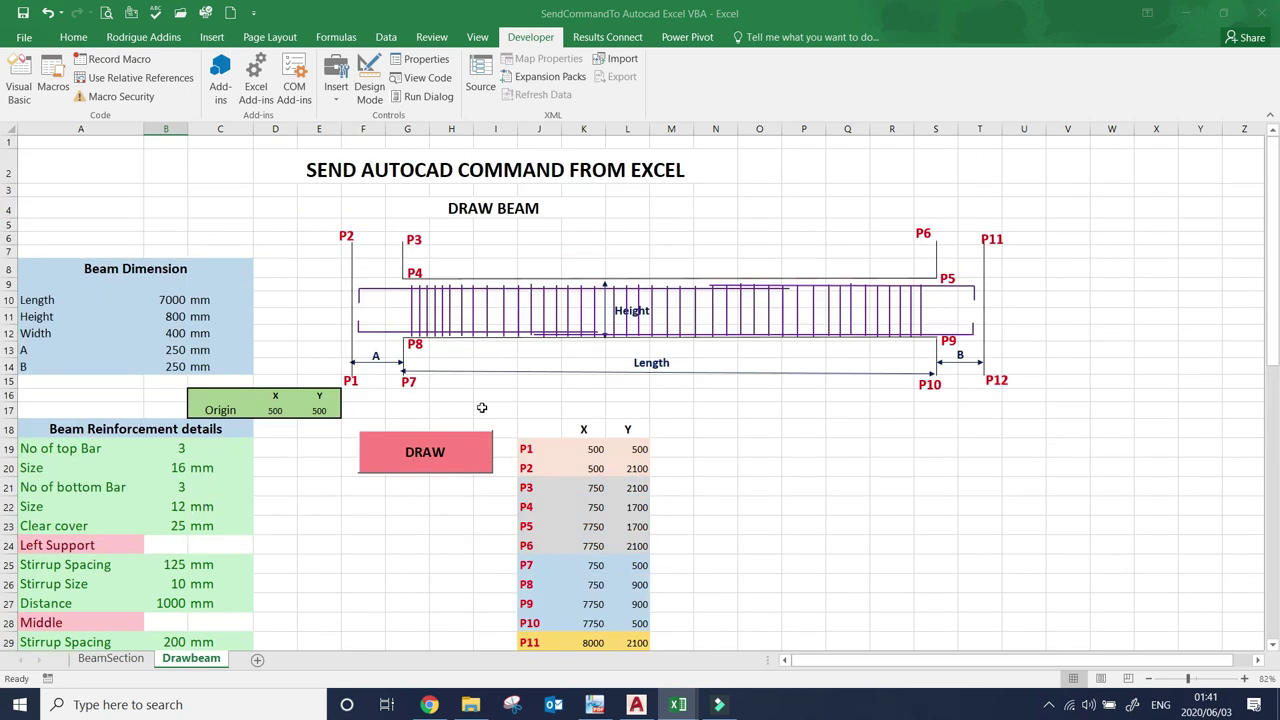
scroll(495, 389, down, 1)
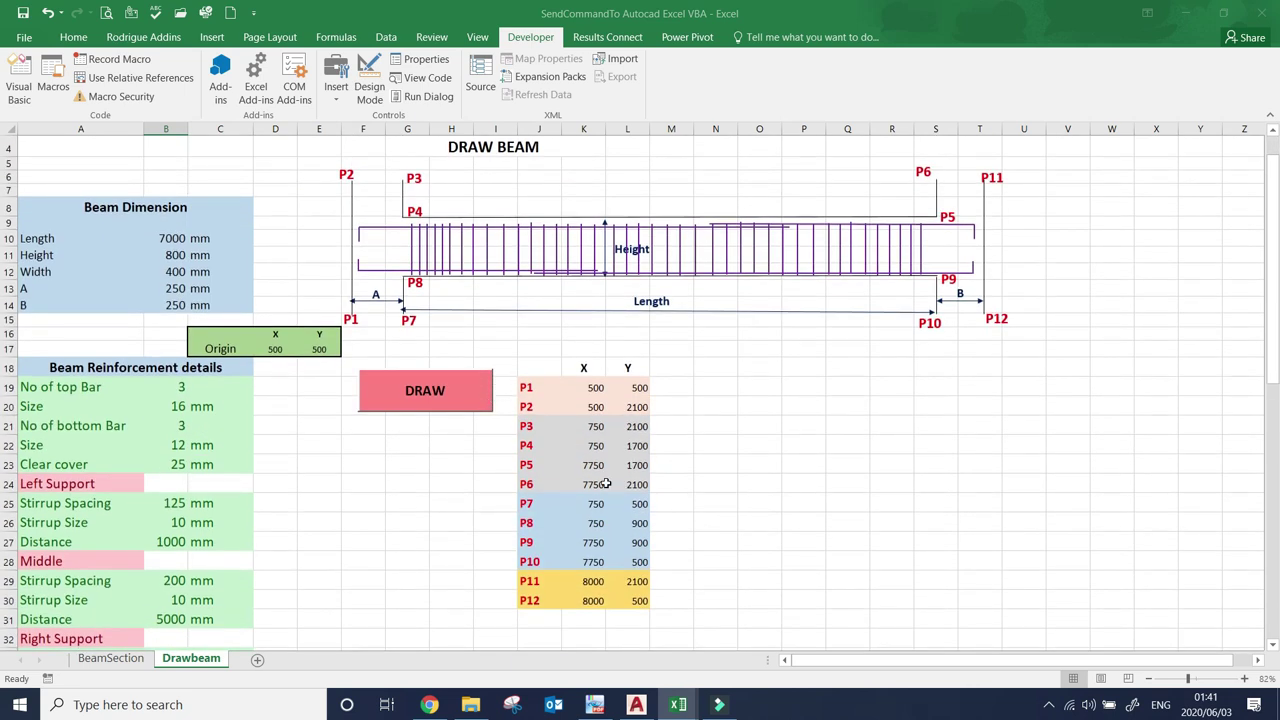
- In AutoCAD, window-select both old beam drawings and erase them
click(685, 710)
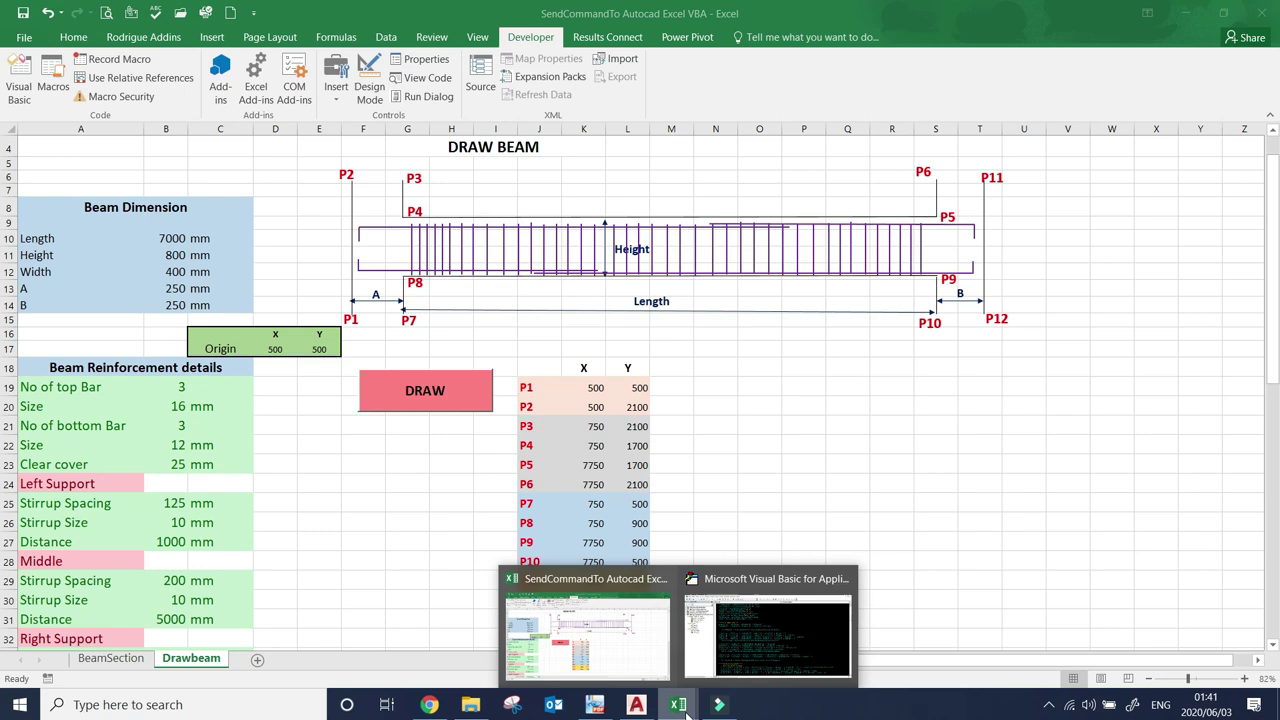
click(636, 704)
scroll(636, 400, down, 5)
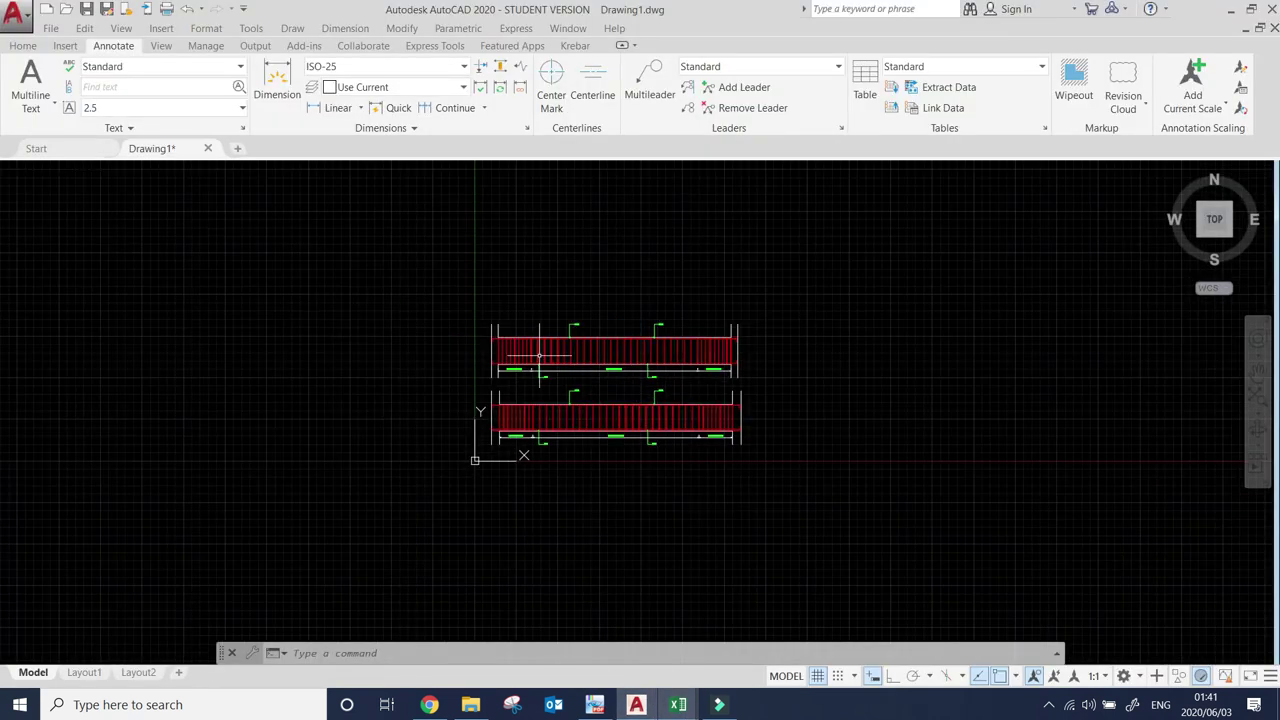
click(424, 272)
click(830, 470)
right_click(661, 424)
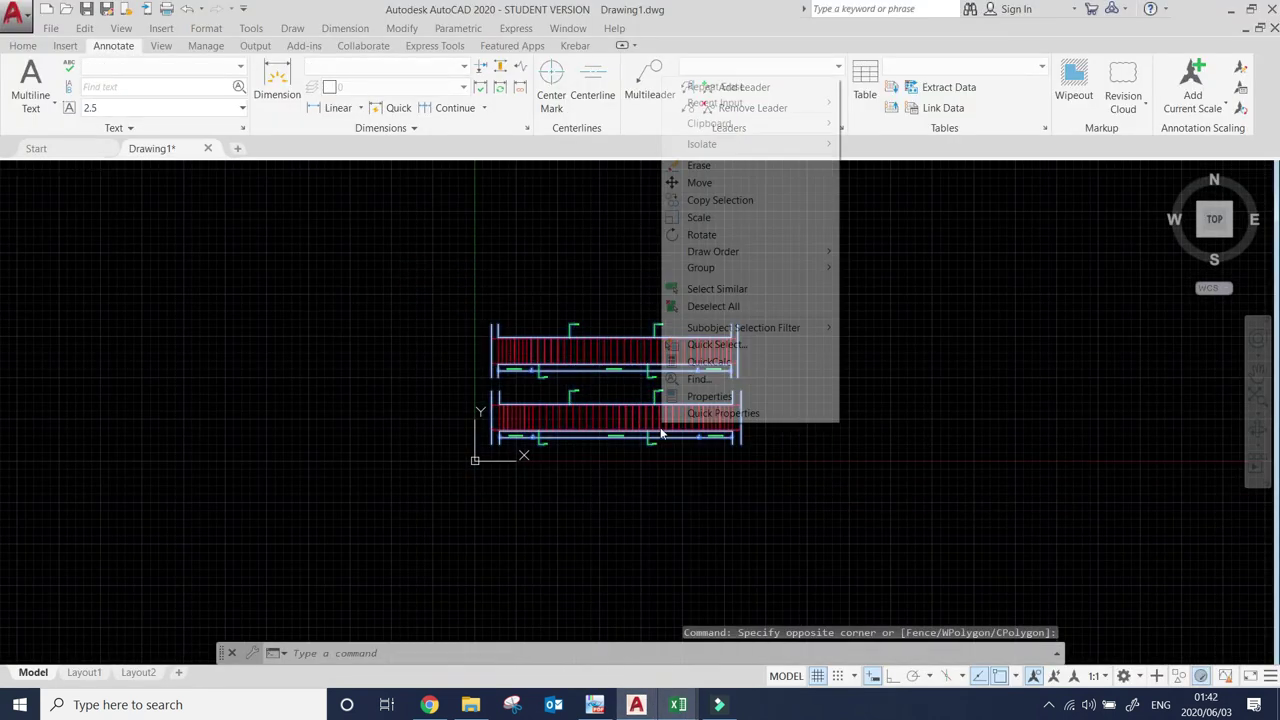
click(699, 165)
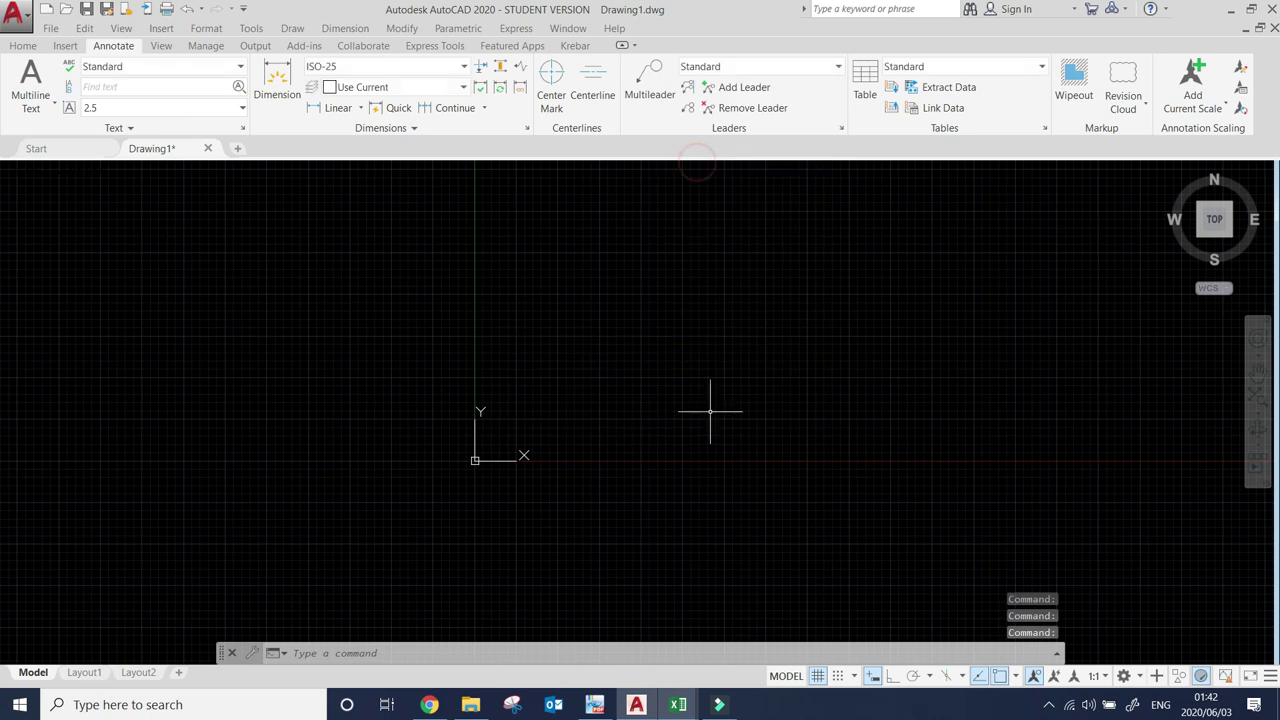
- Back in the Excel workbook, run the DRAW macro
click(679, 706)
click(640, 660)
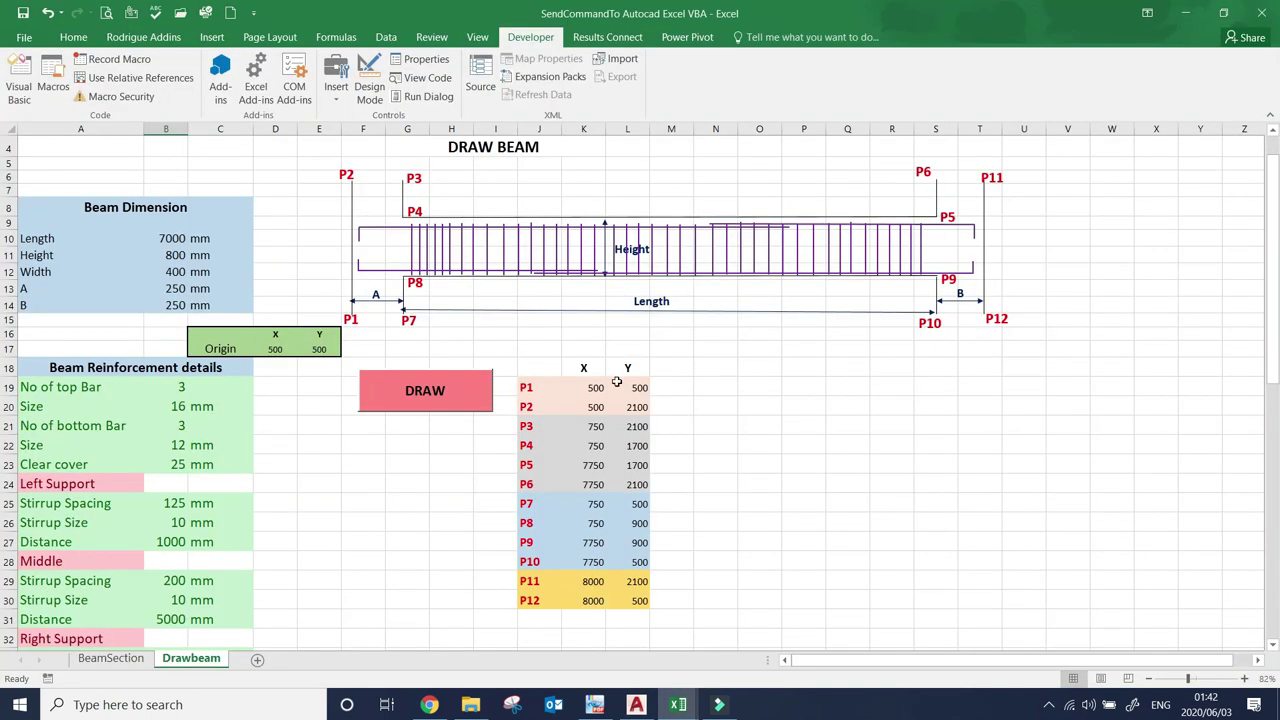
scroll(277, 357, up, 3)
scroll(282, 285, down, 3)
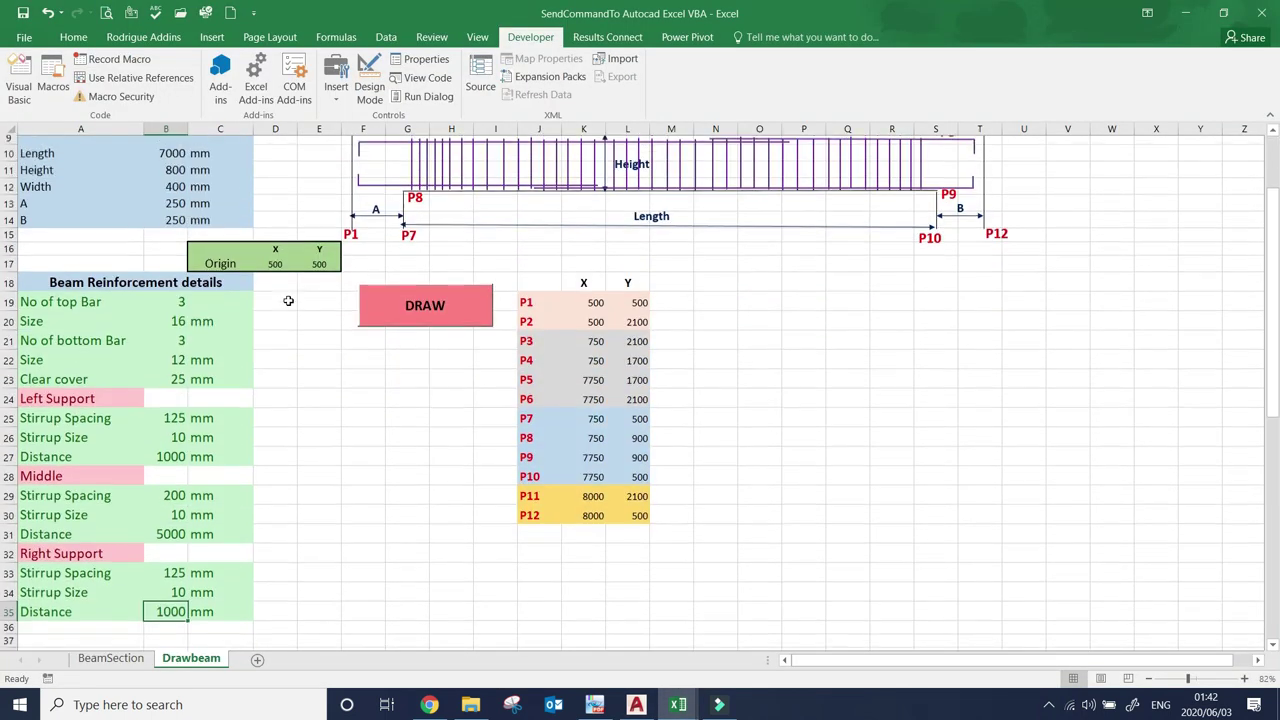
scroll(287, 298, up, 3)
click(415, 456)
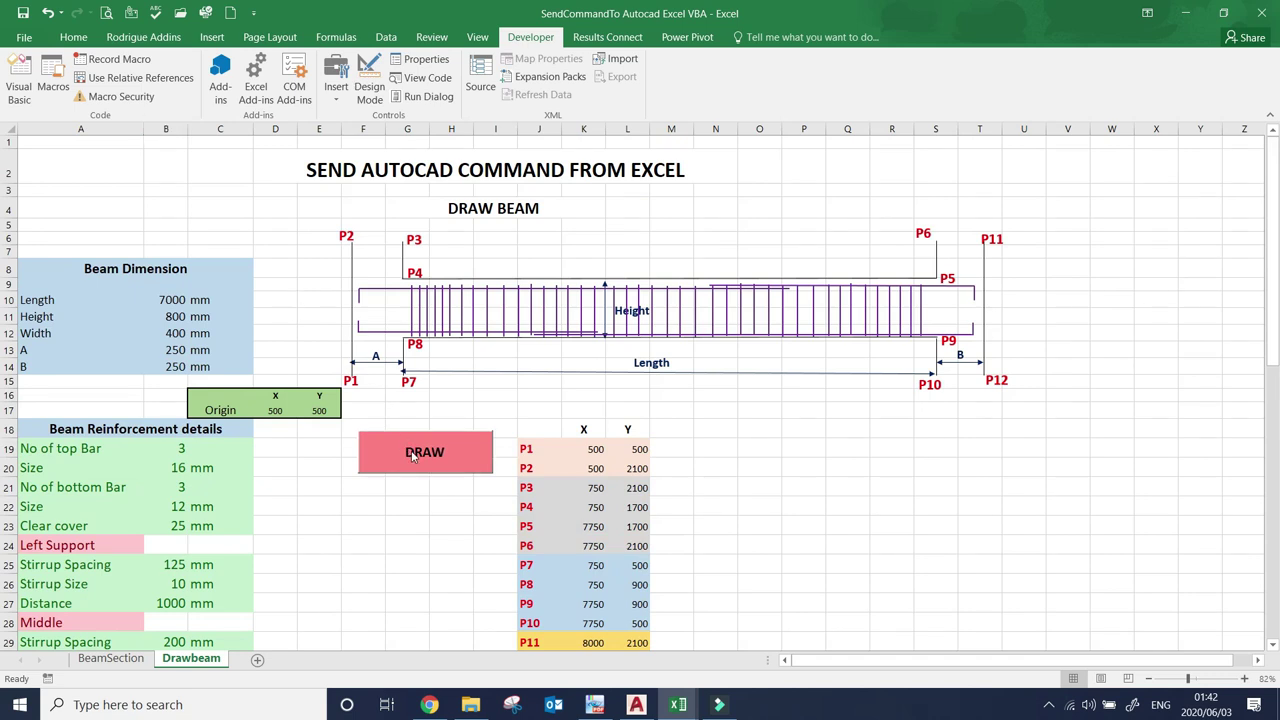
- Zoom around the new beam in AutoCAD to inspect stirrups, 3Y16/3Y12 labels and spacing notes
click(636, 704)
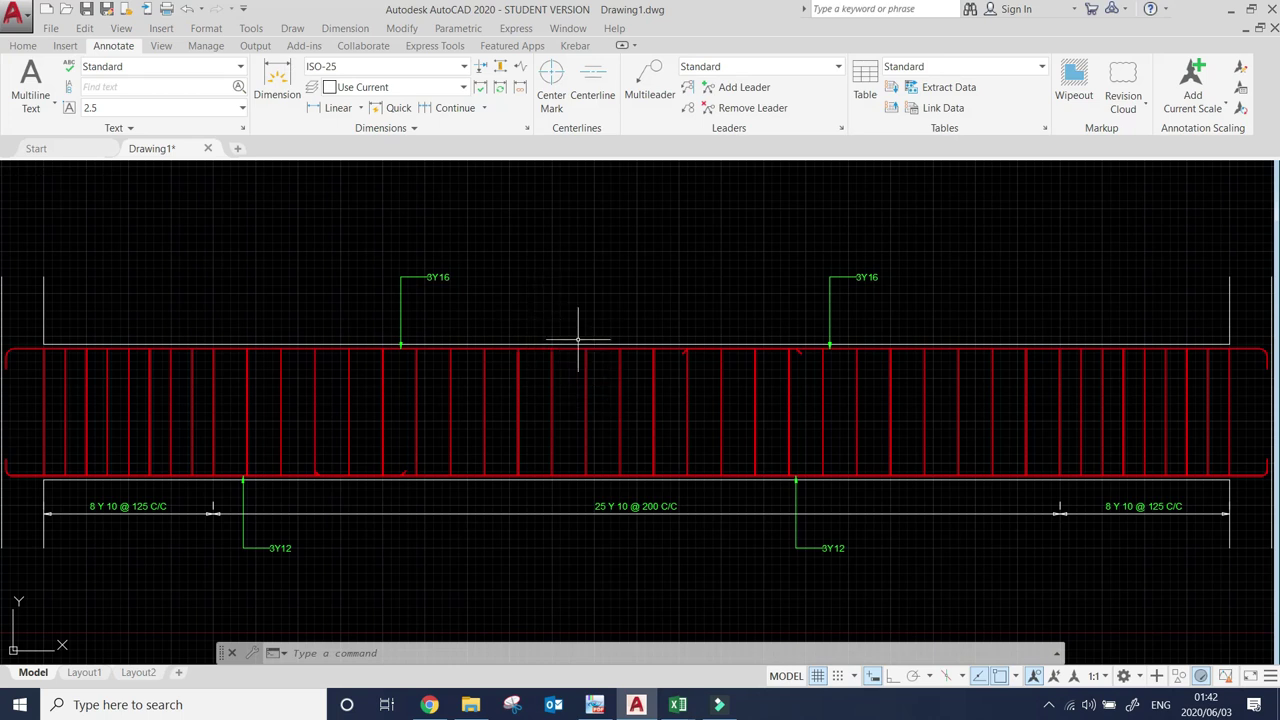
scroll(80, 522, up, 2)
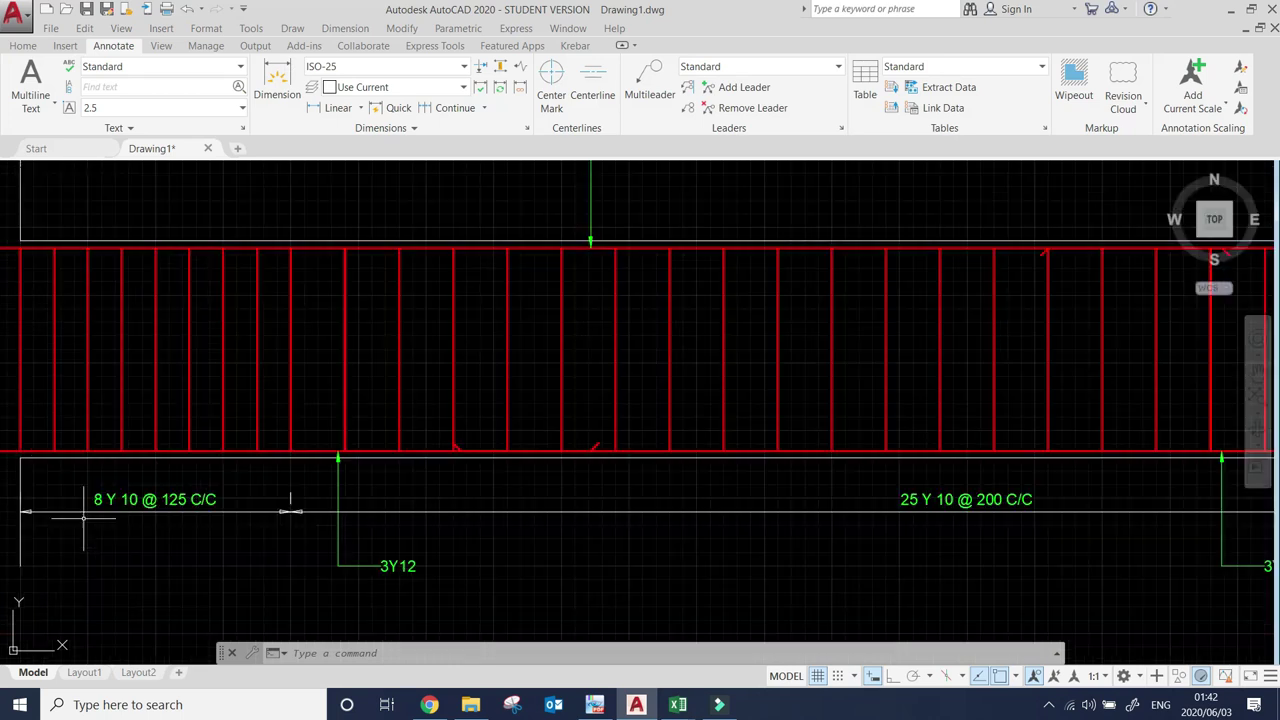
scroll(89, 516, up, 4)
scroll(302, 464, down, 6)
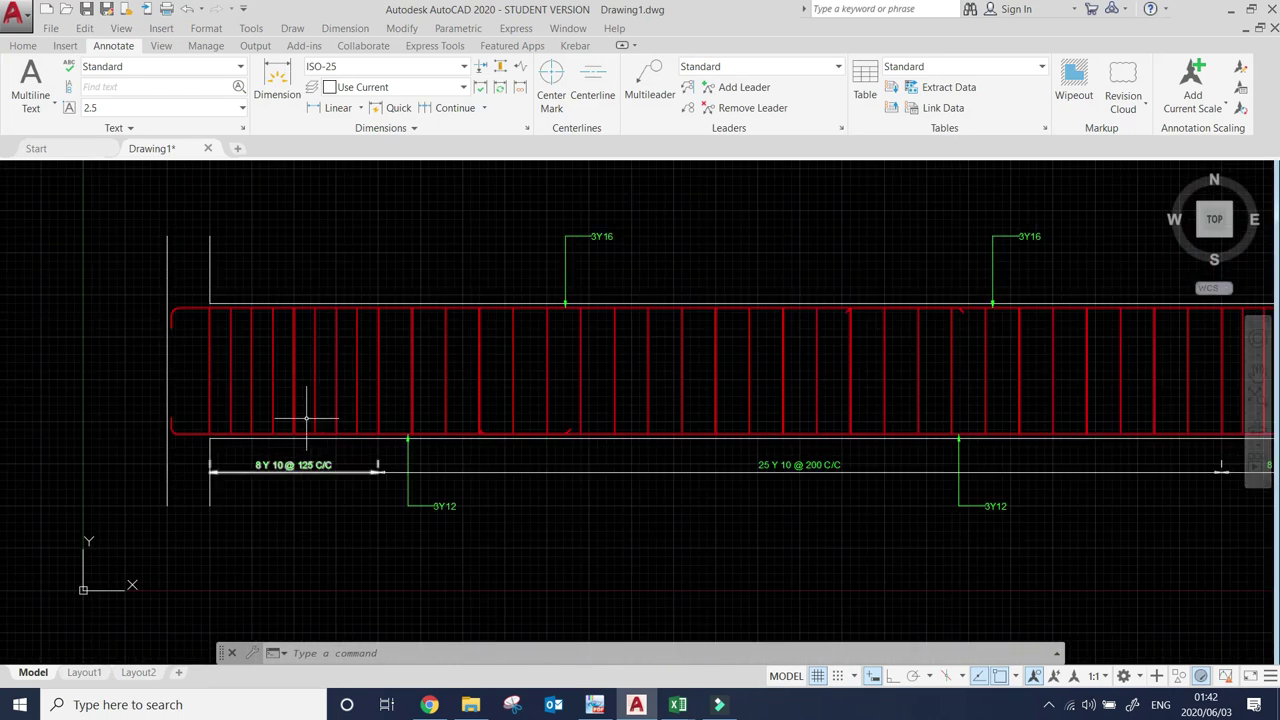
scroll(787, 446, up, 3)
scroll(790, 446, up, 5)
scroll(568, 497, down, 5)
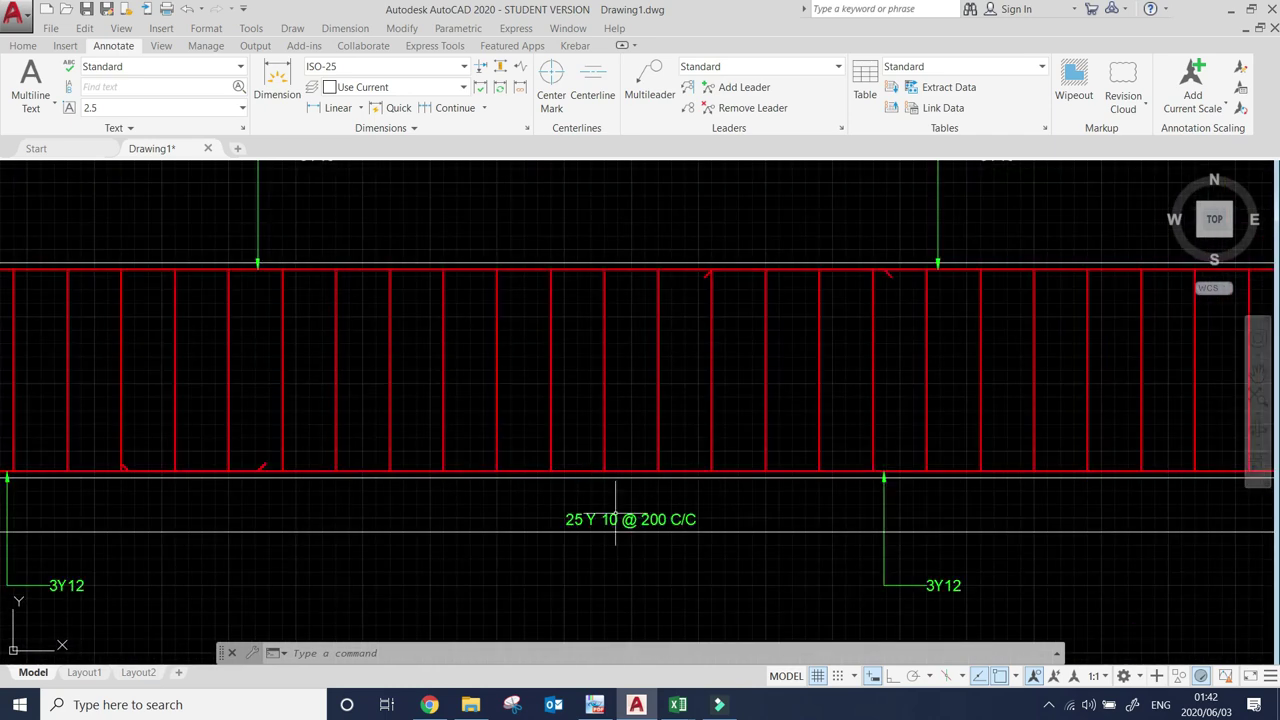
scroll(580, 470, down, 4)
scroll(650, 445, up, 8)
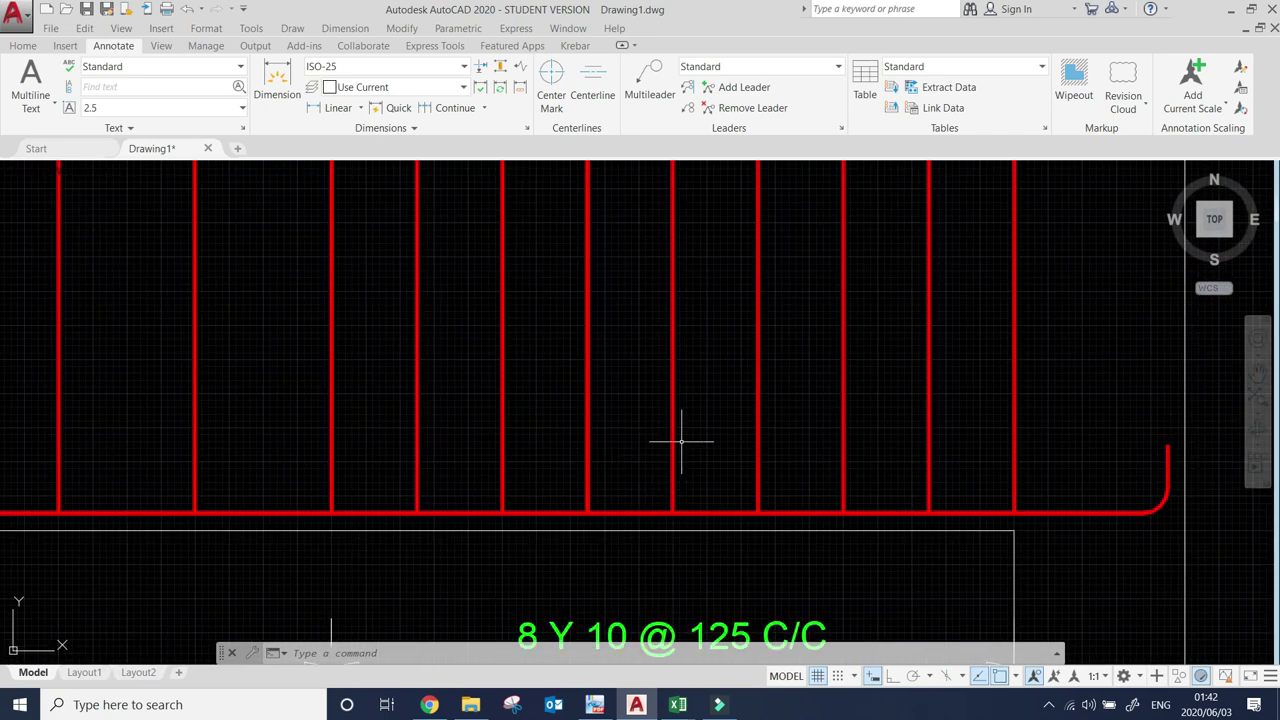
scroll(678, 434, down, 3)
scroll(657, 457, down, 3)
scroll(442, 521, down, 2)
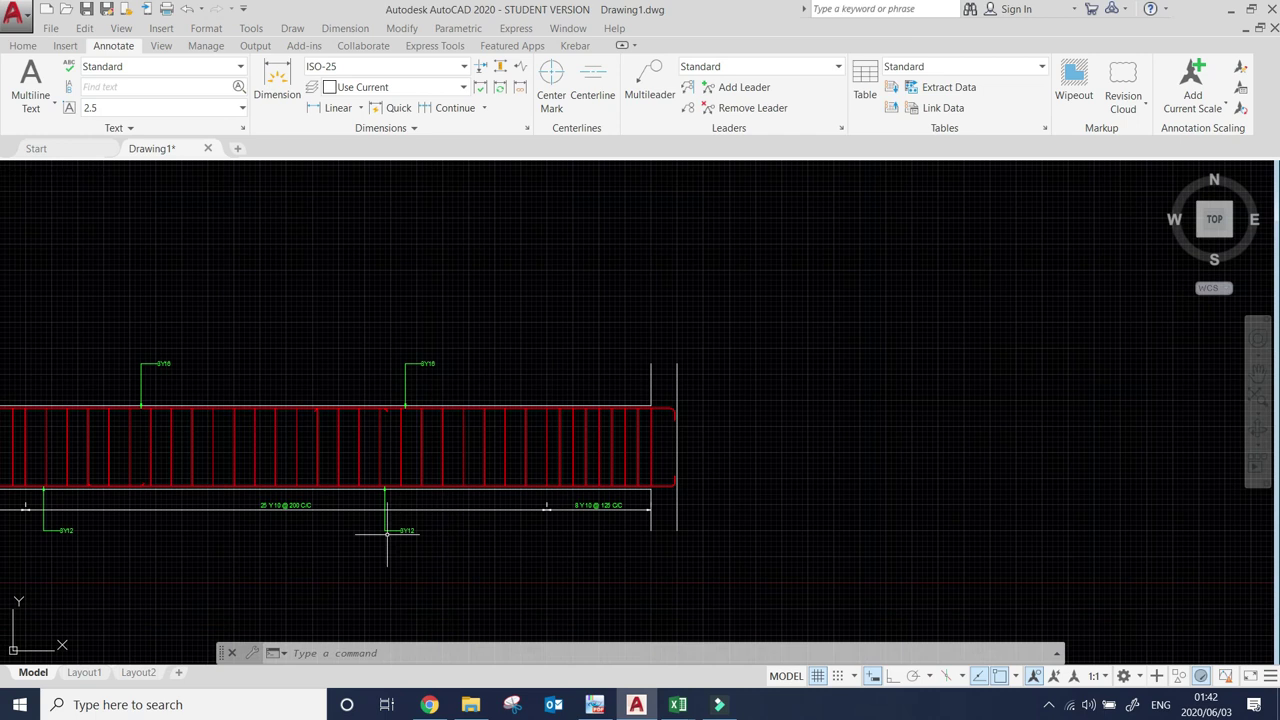
scroll(391, 534, up, 10)
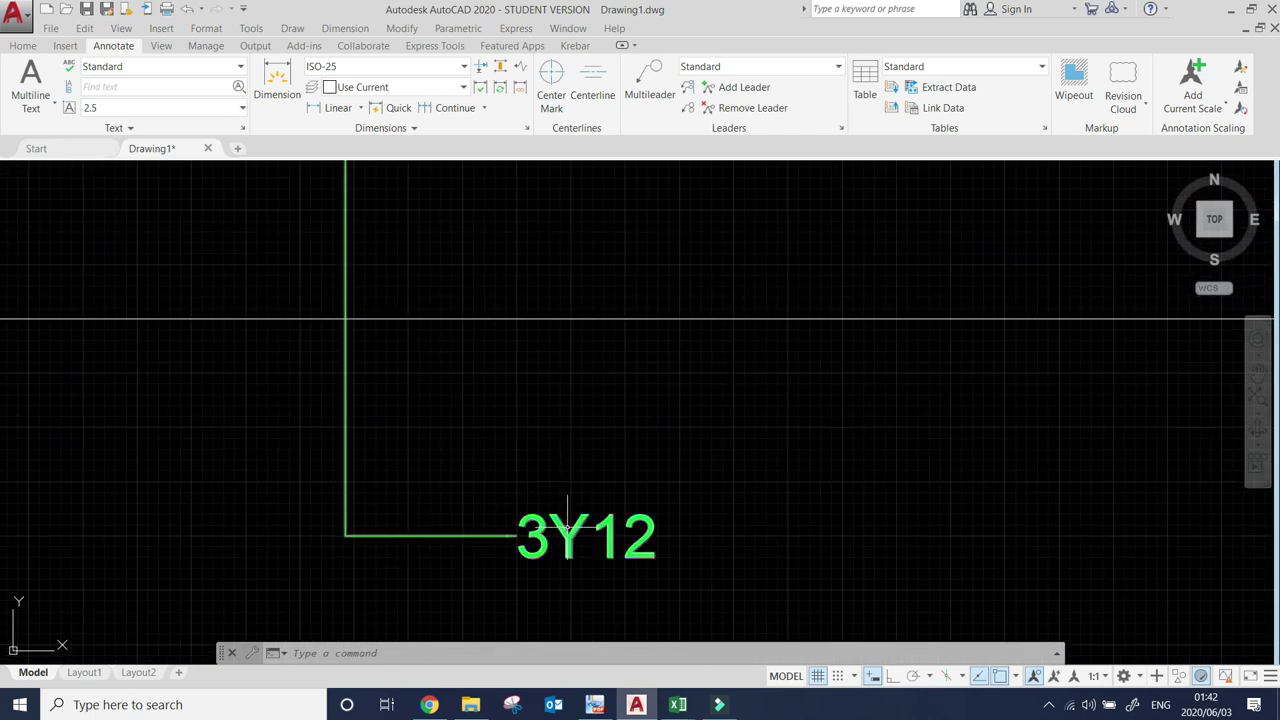
scroll(600, 495, down, 10)
scroll(657, 251, up, 6)
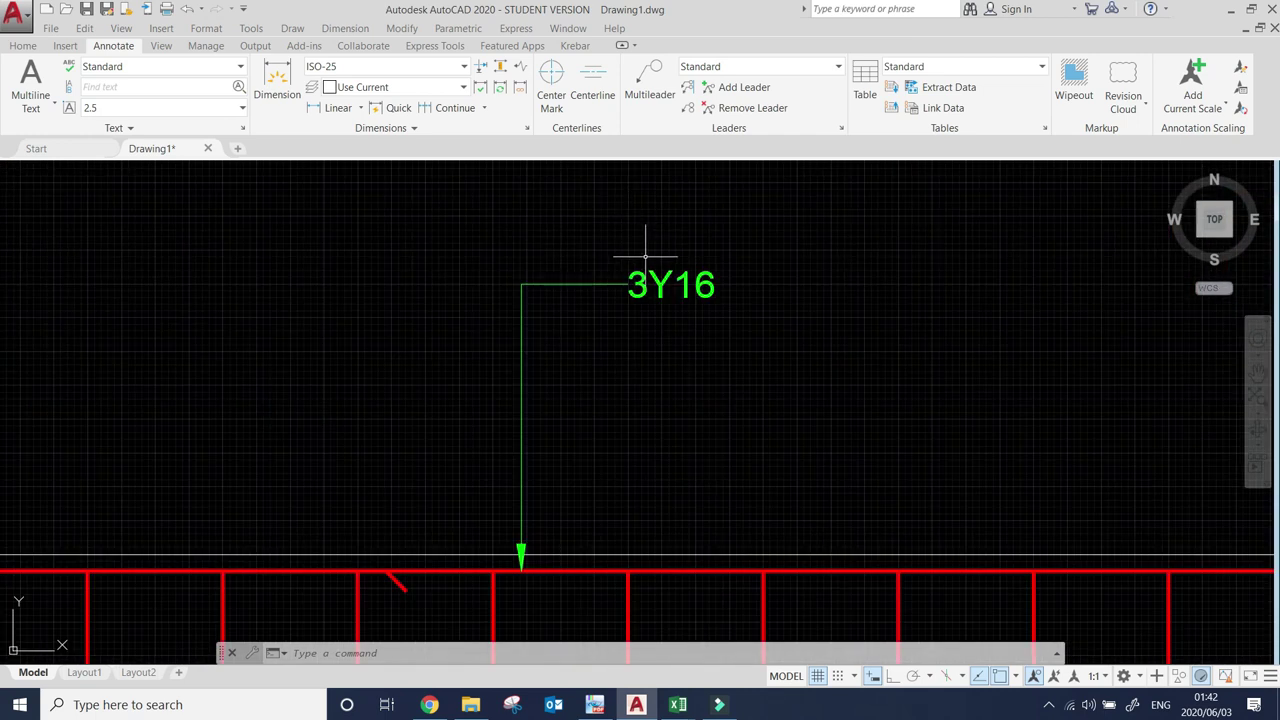
scroll(706, 277, up, 2)
scroll(677, 277, down, 5)
scroll(689, 282, down, 6)
scroll(689, 282, down, 2)
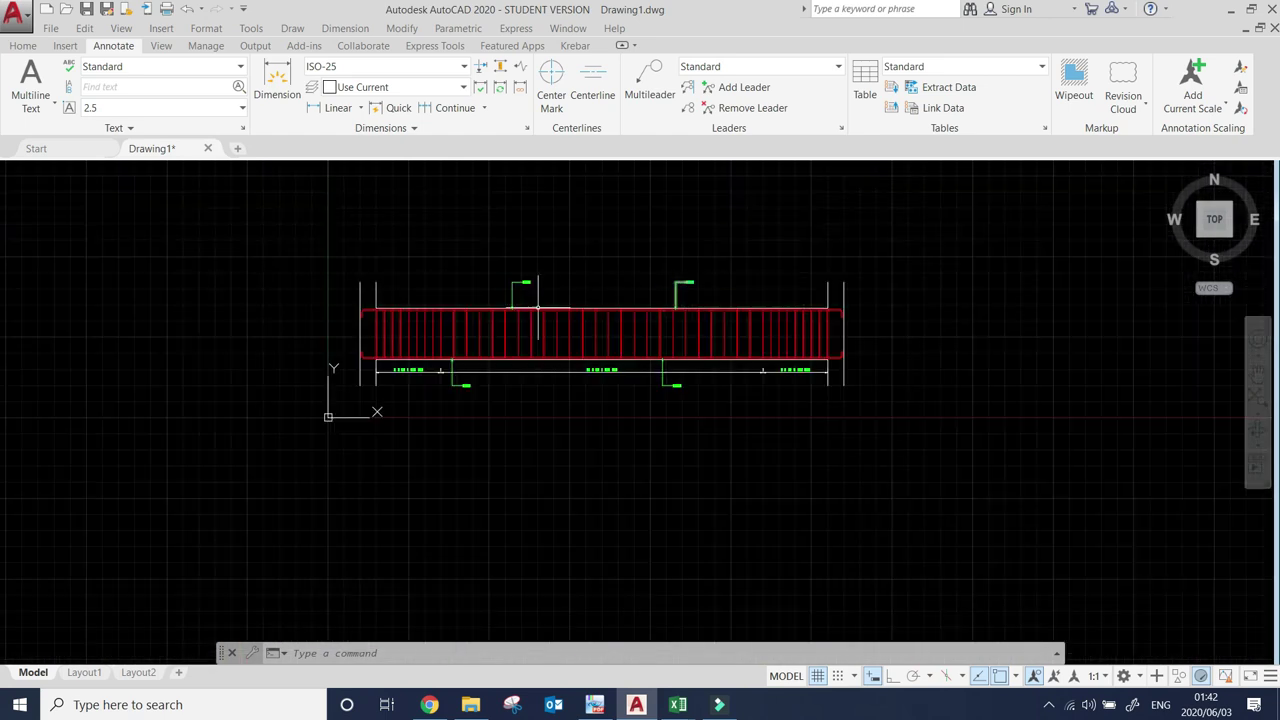
scroll(519, 279, up, 6)
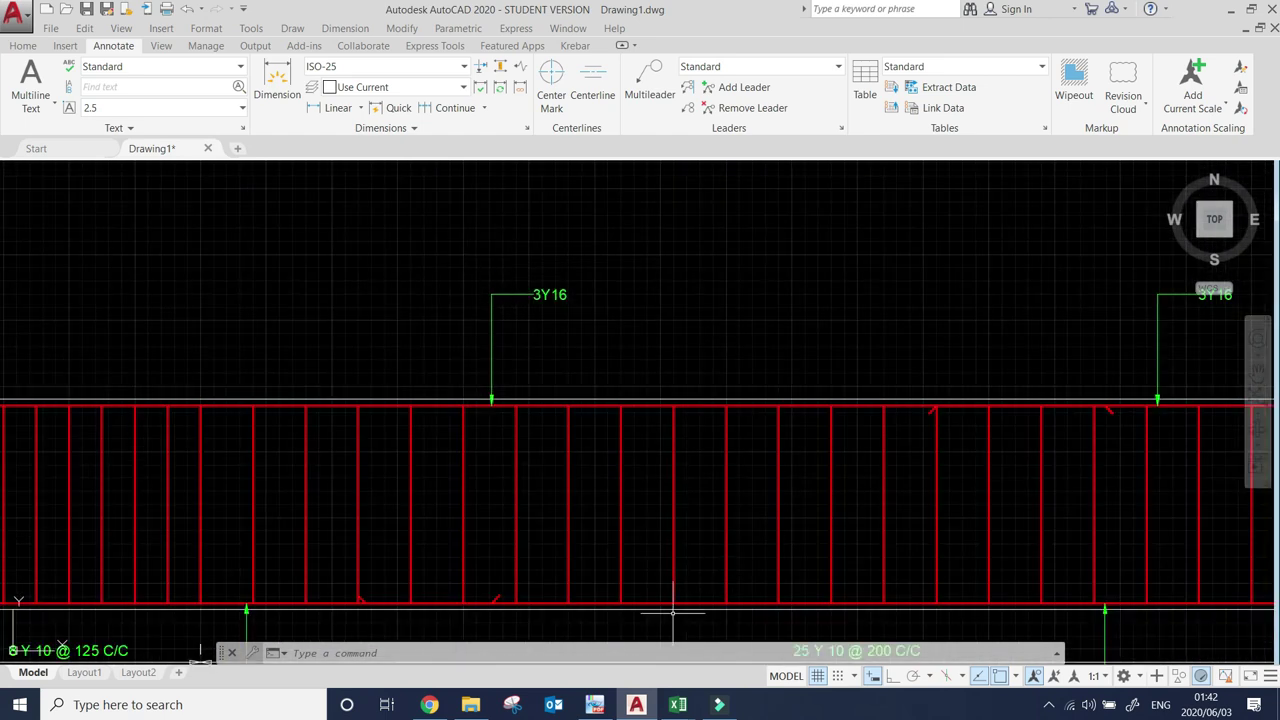
scroll(594, 449, down, 8)
scroll(543, 500, up, 4)
scroll(554, 485, down, 4)
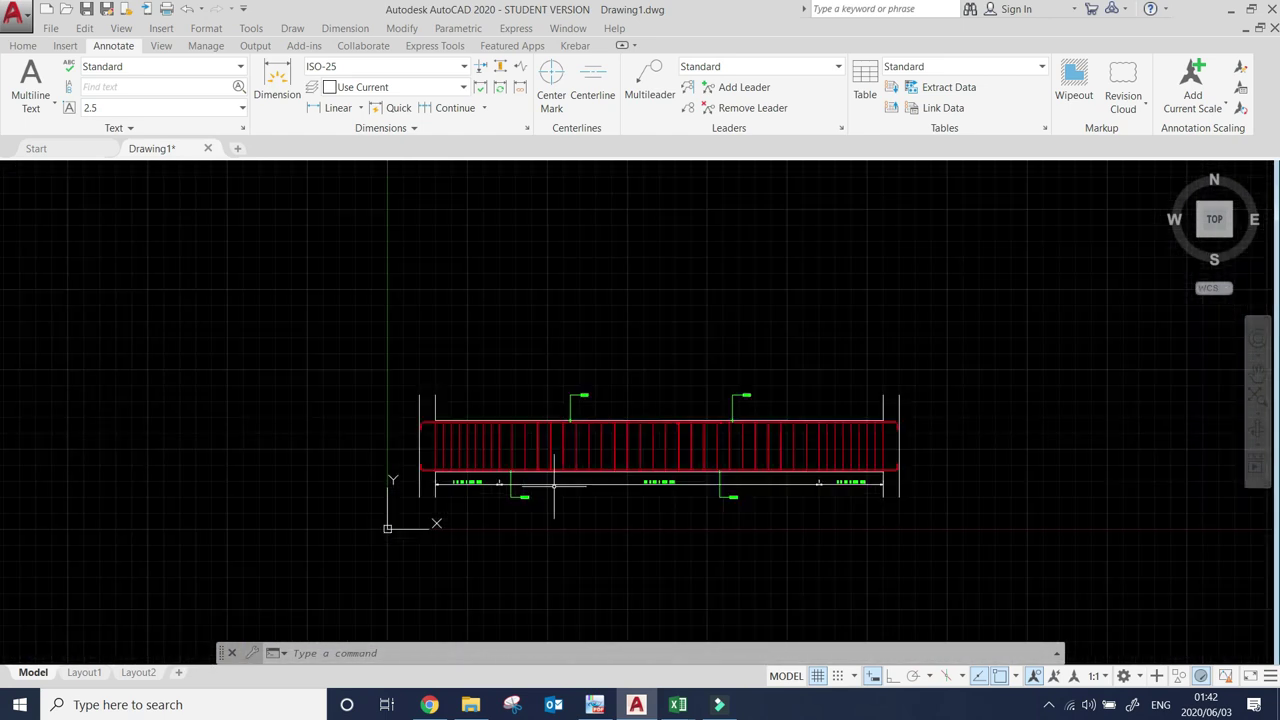
- Set the A and B distances to 300
mouse_move(678, 705)
click(643, 638)
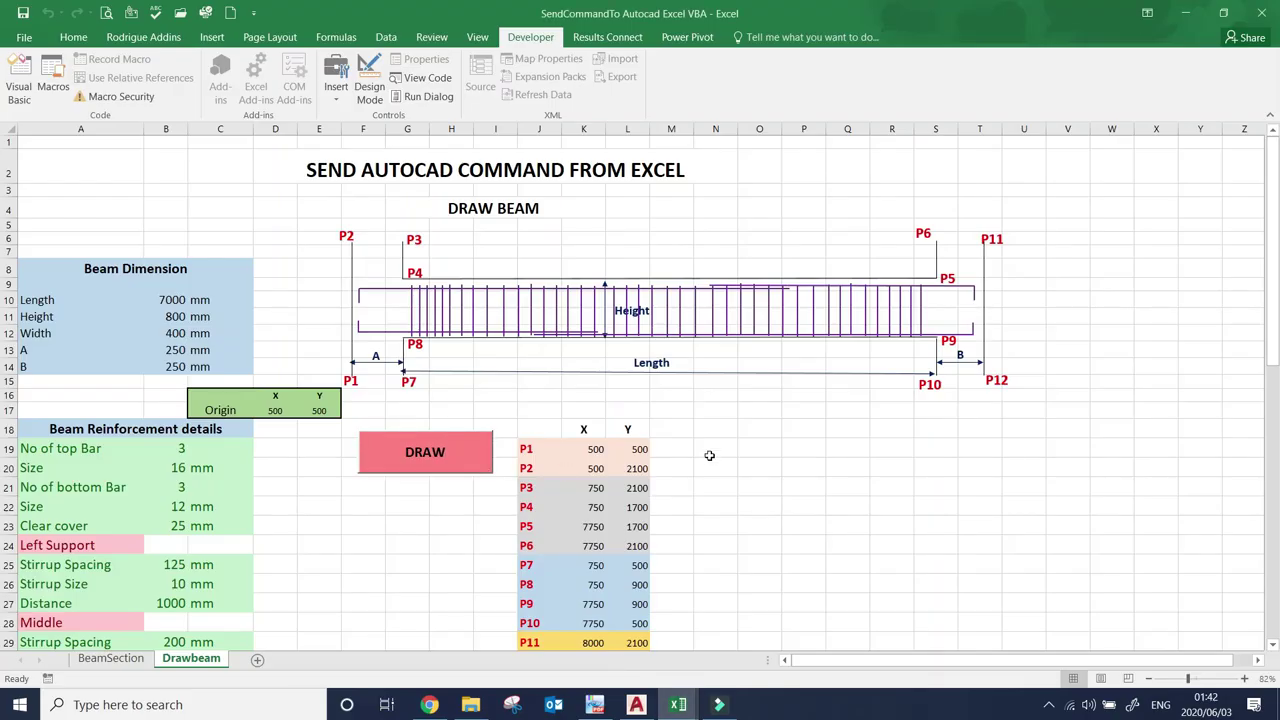
scroll(700, 450, down, 2)
scroll(238, 375, up, 2)
click(176, 350)
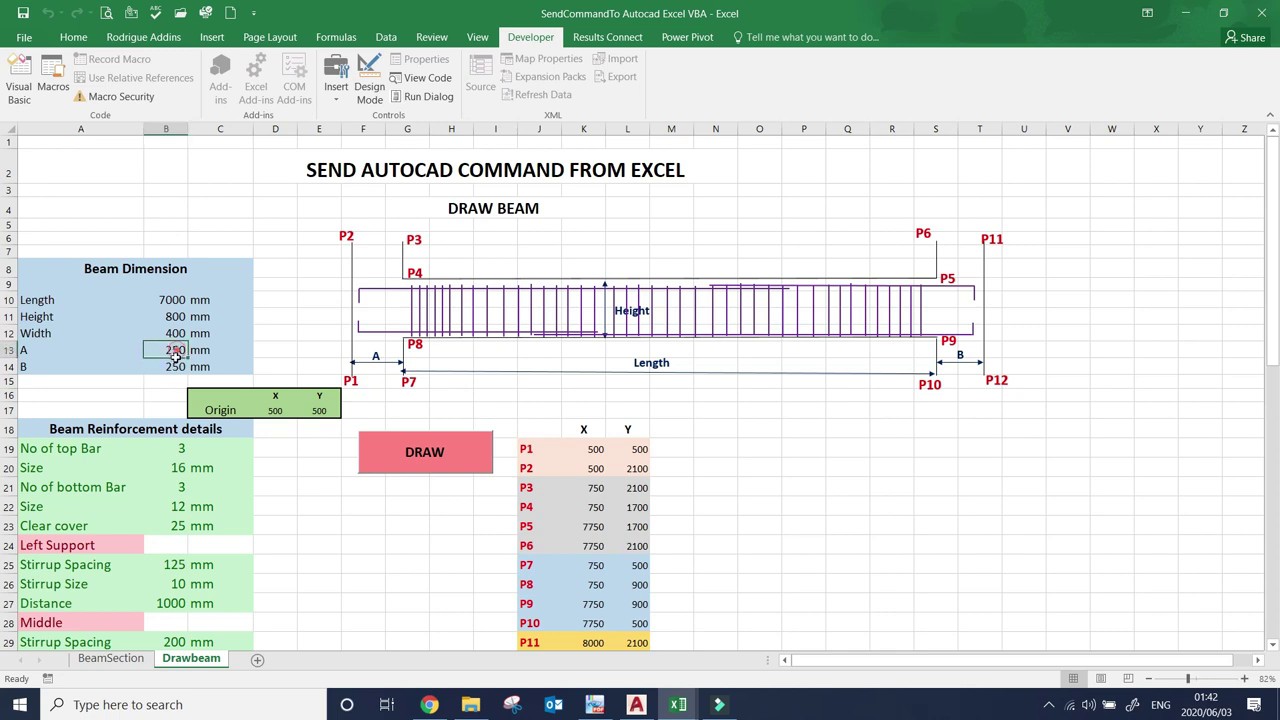
text(300)
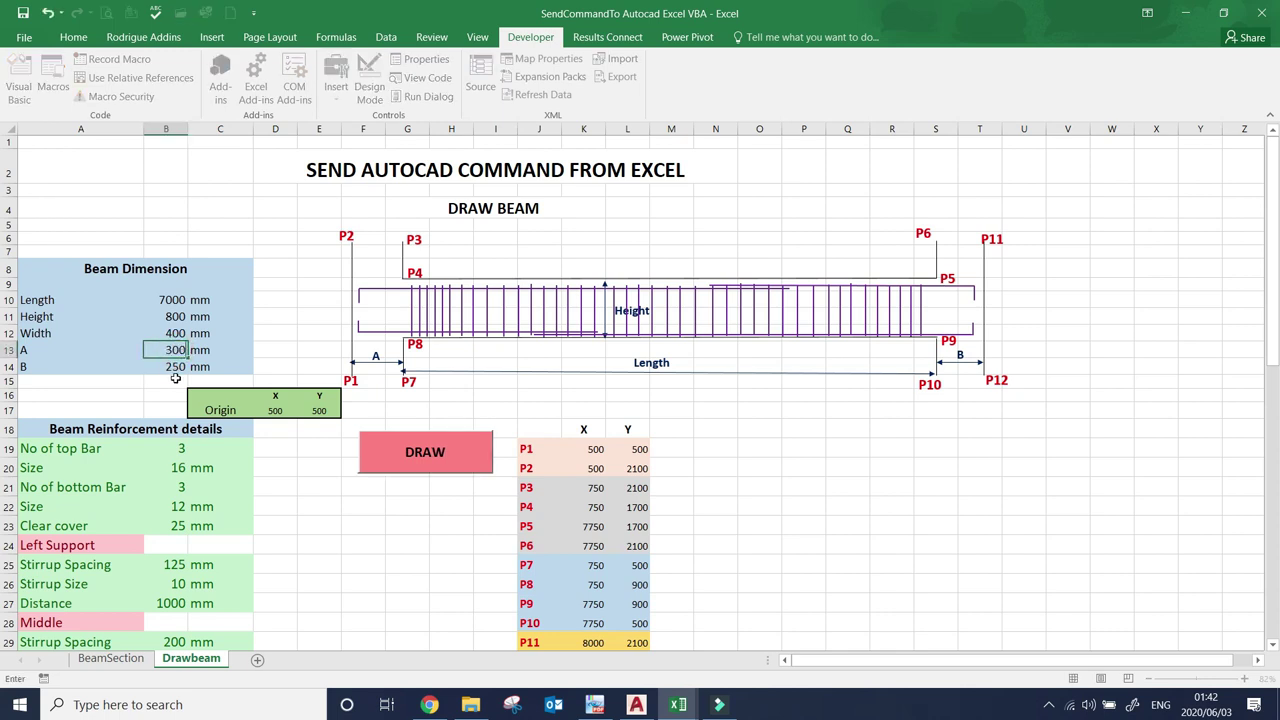
click(160, 368)
text(3)
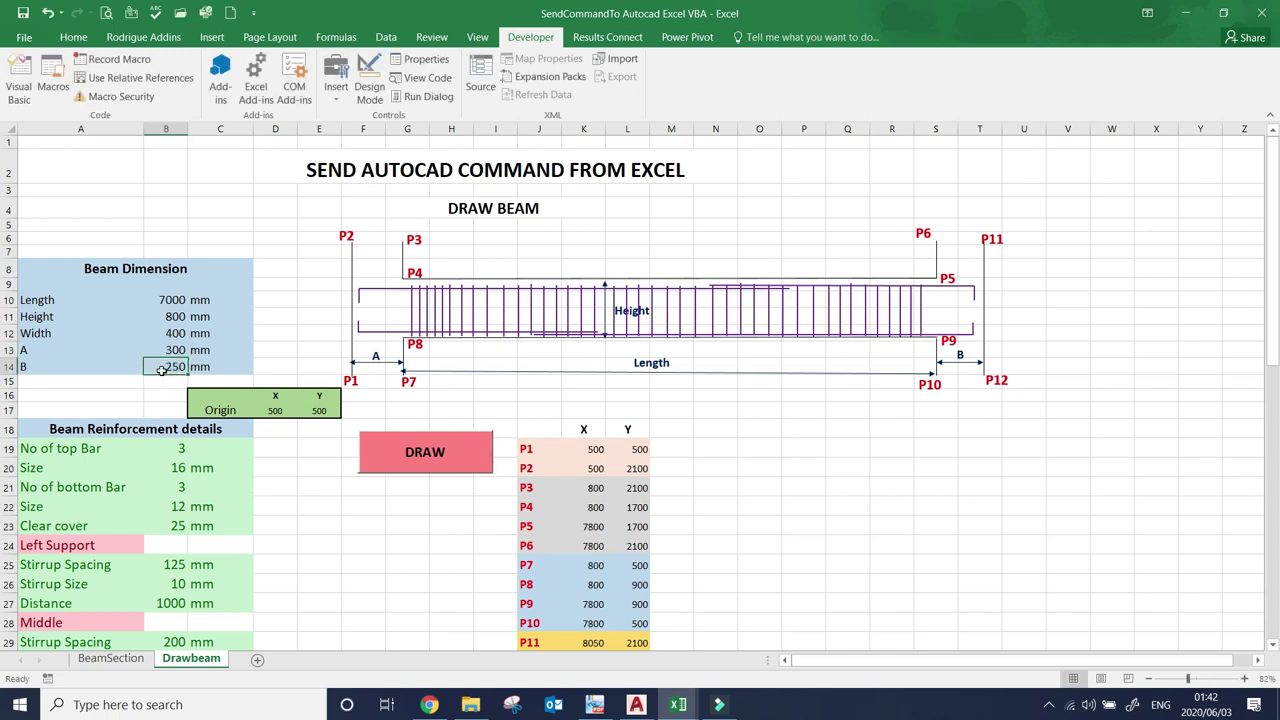
text(00)
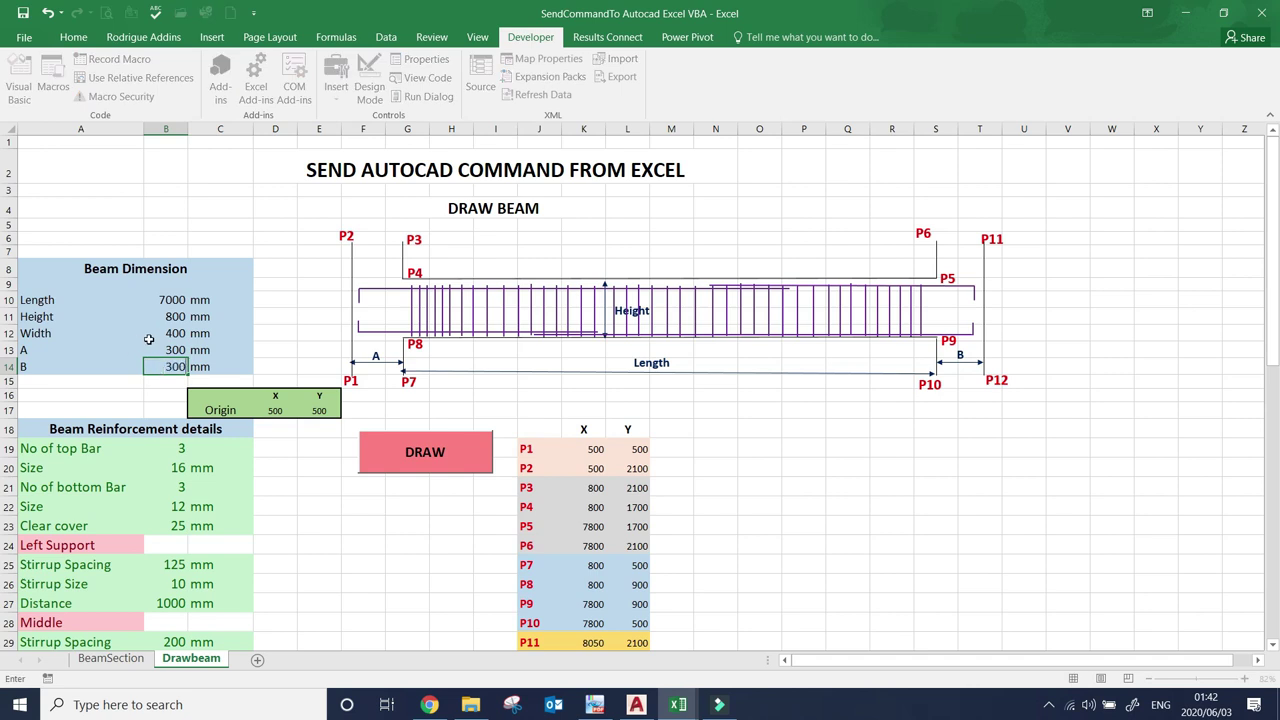
click(163, 333)
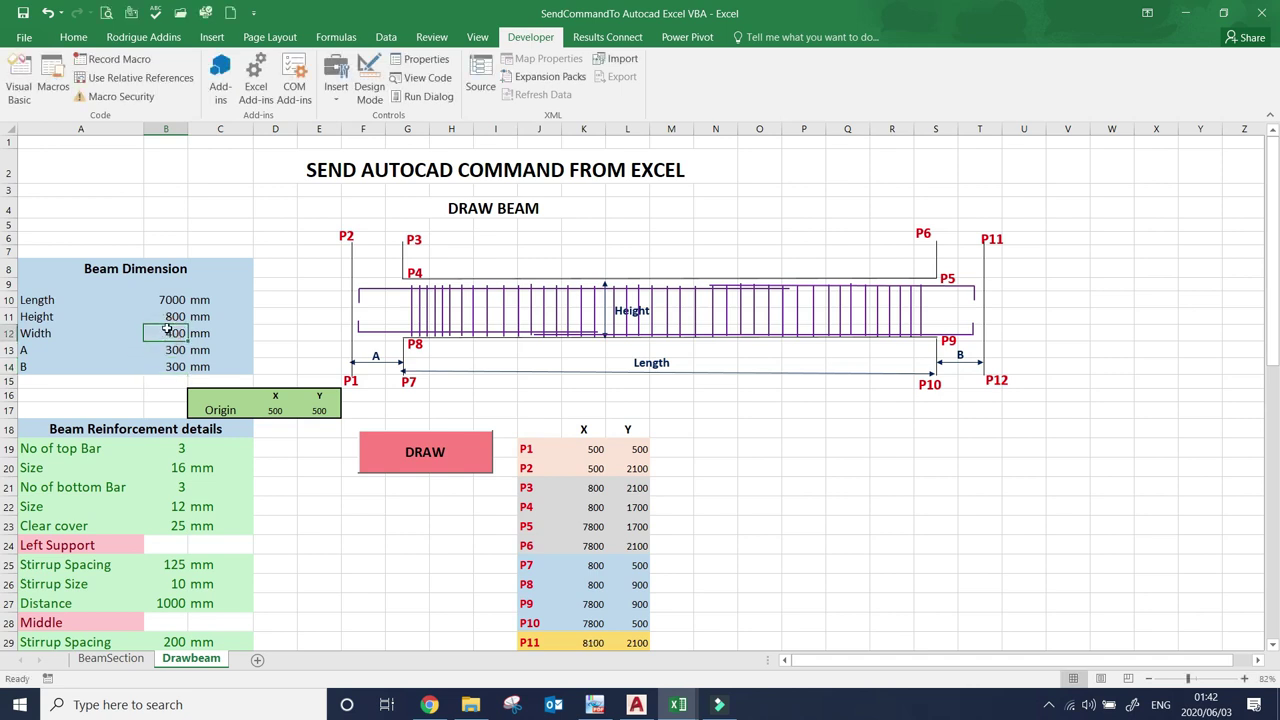
- Enter a beam height of 700 in B11 and a width of 300 in B12
click(172, 315)
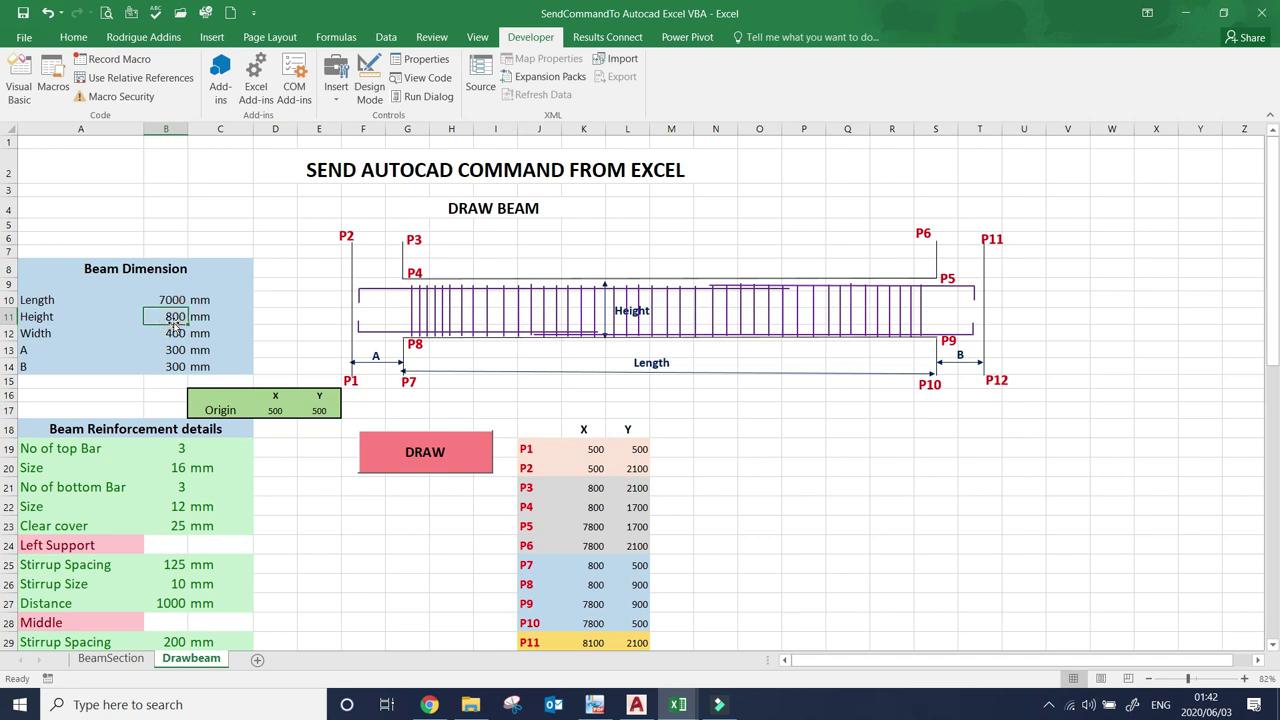
text(7)
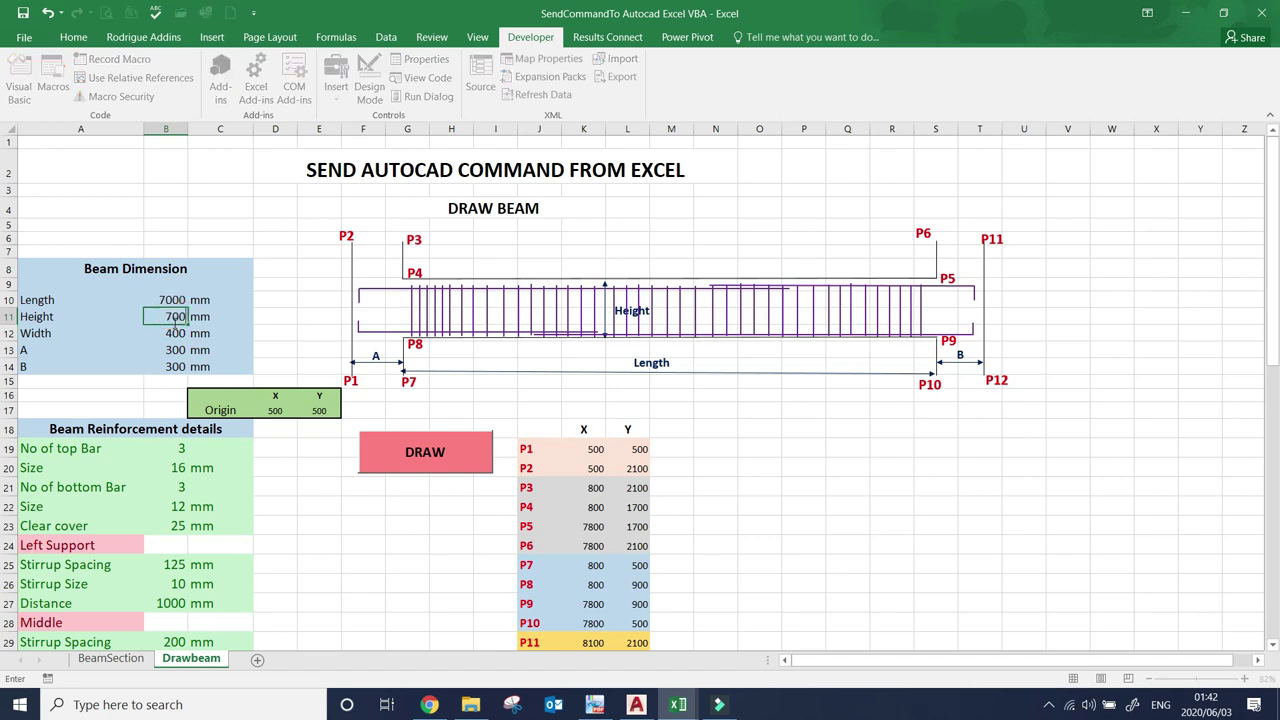
click(175, 335)
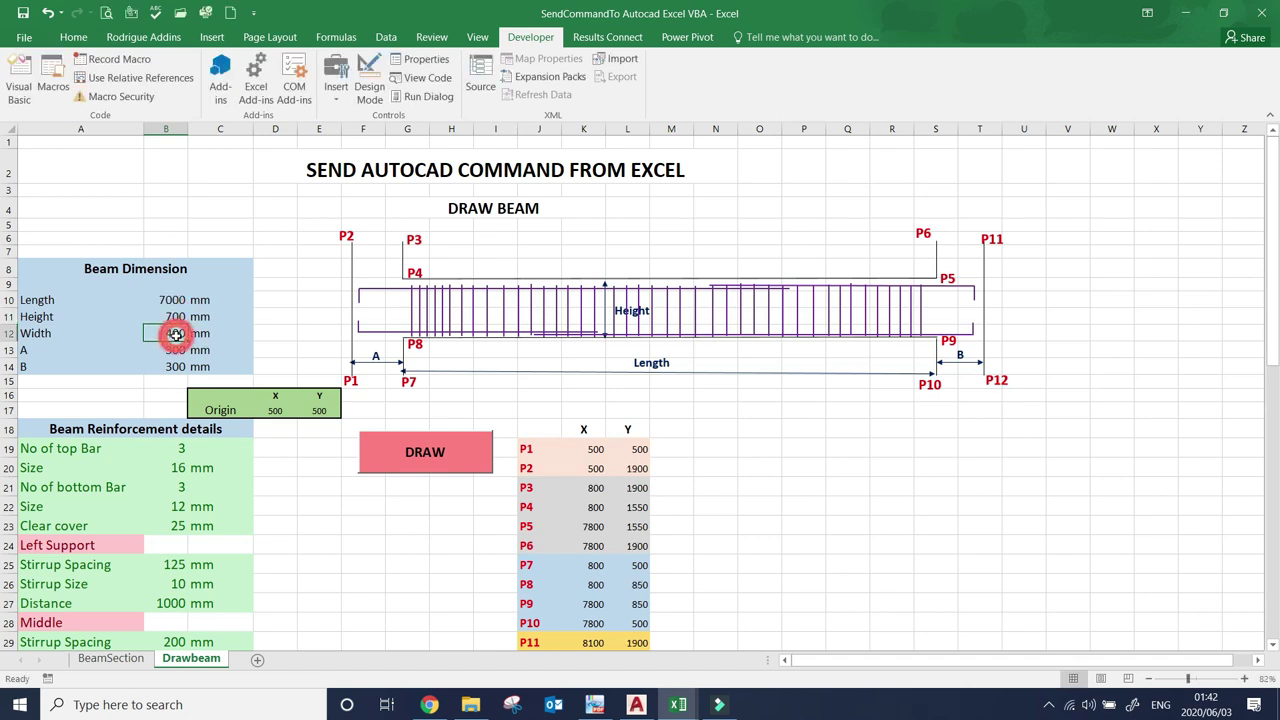
text(3)
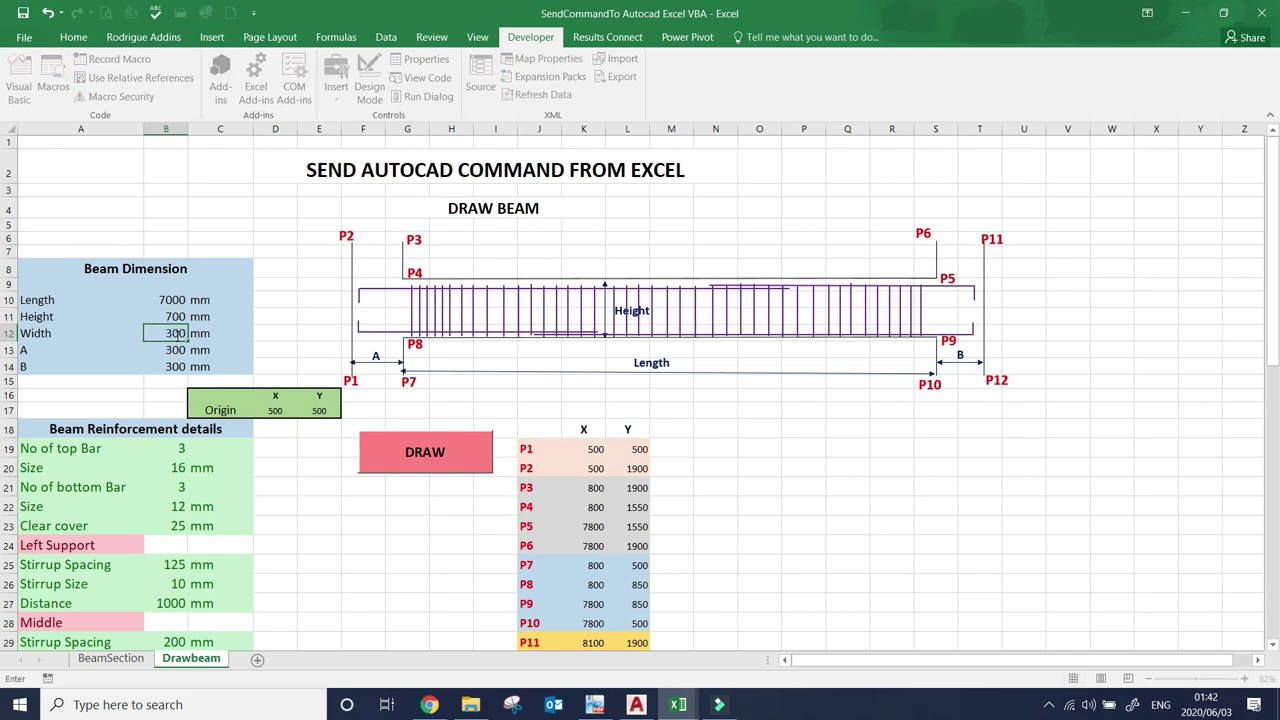
key(Return)
key(Return)
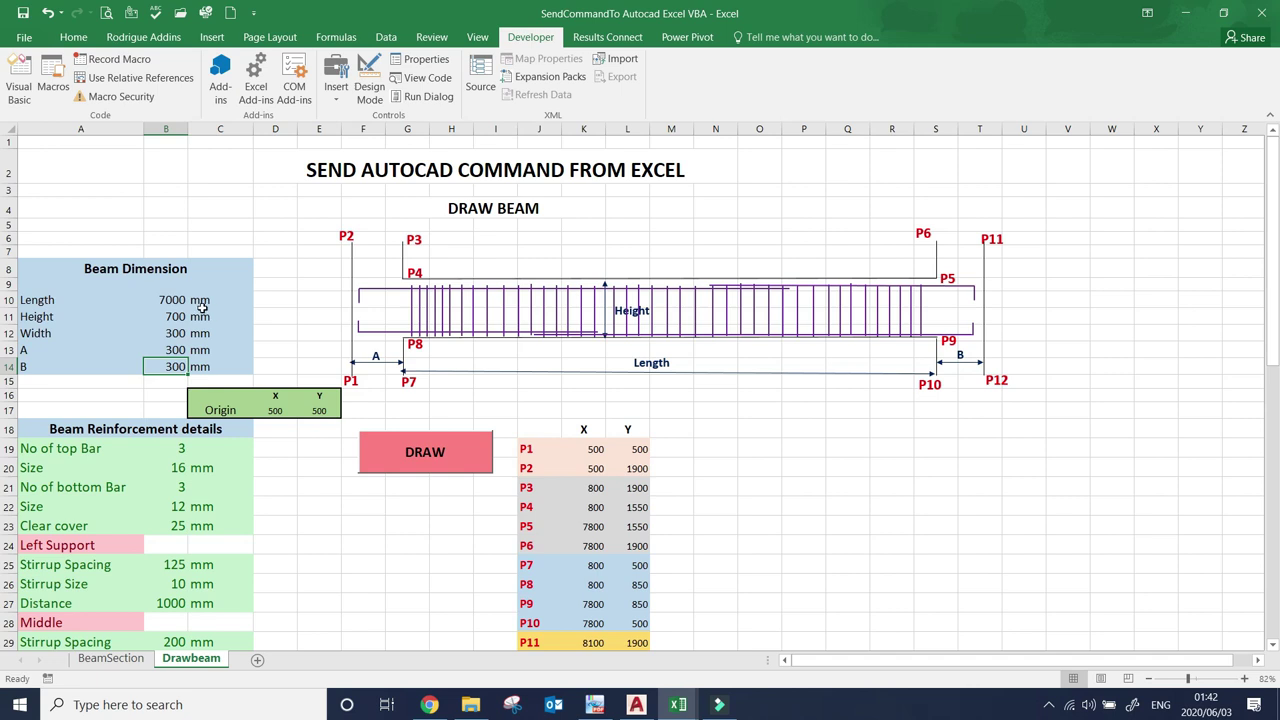
- Choose 20 for the bottom bar size while leaving the top bars at 16
scroll(202, 308, down, 2)
scroll(186, 331, down, 1)
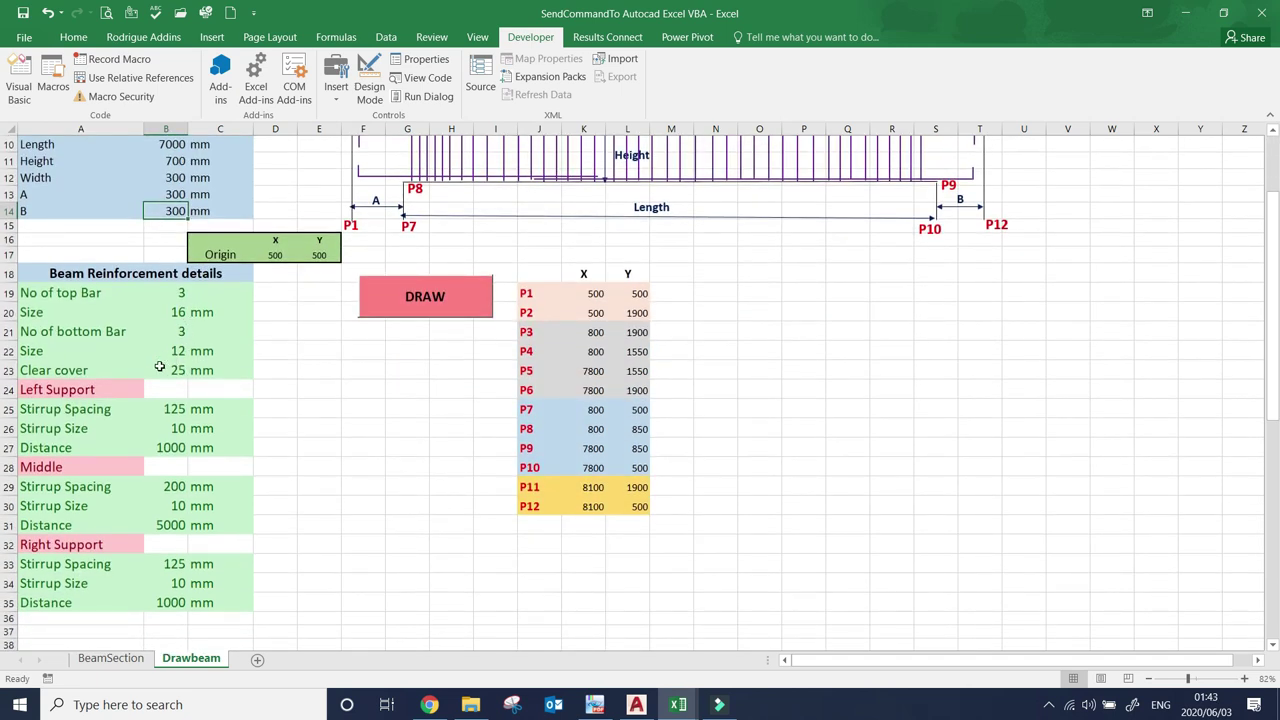
click(176, 352)
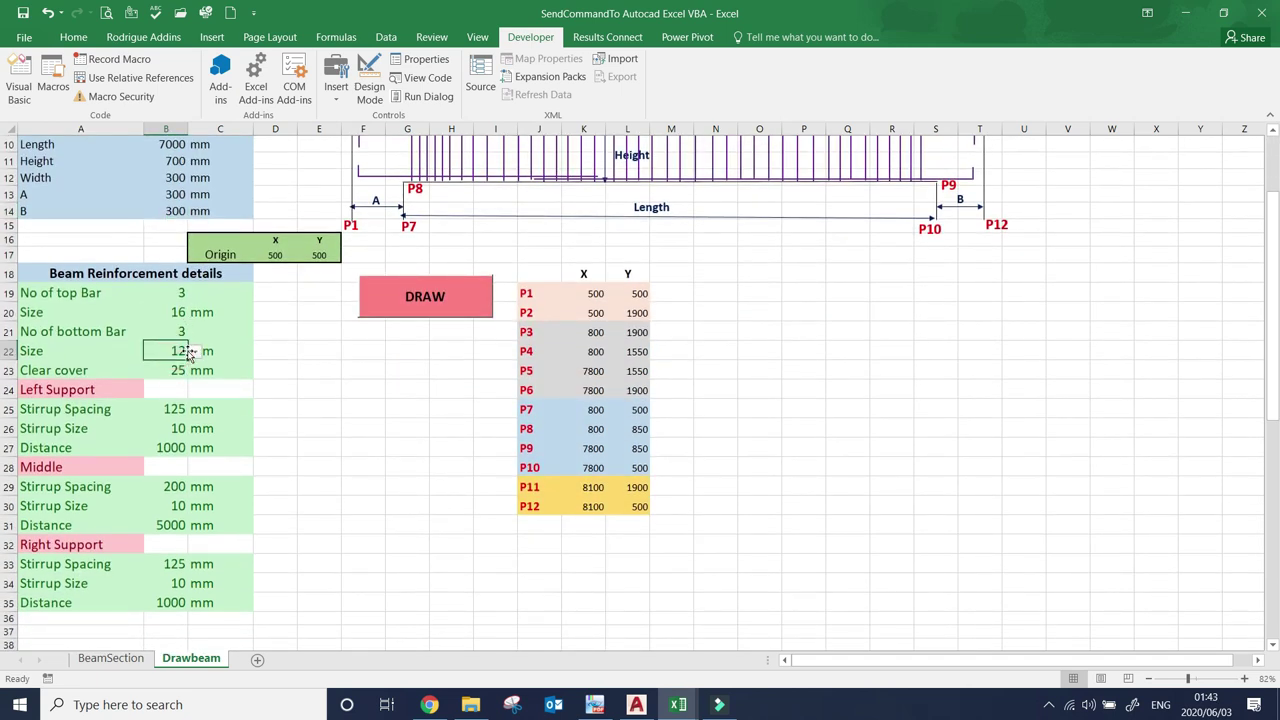
click(194, 354)
click(176, 386)
click(177, 312)
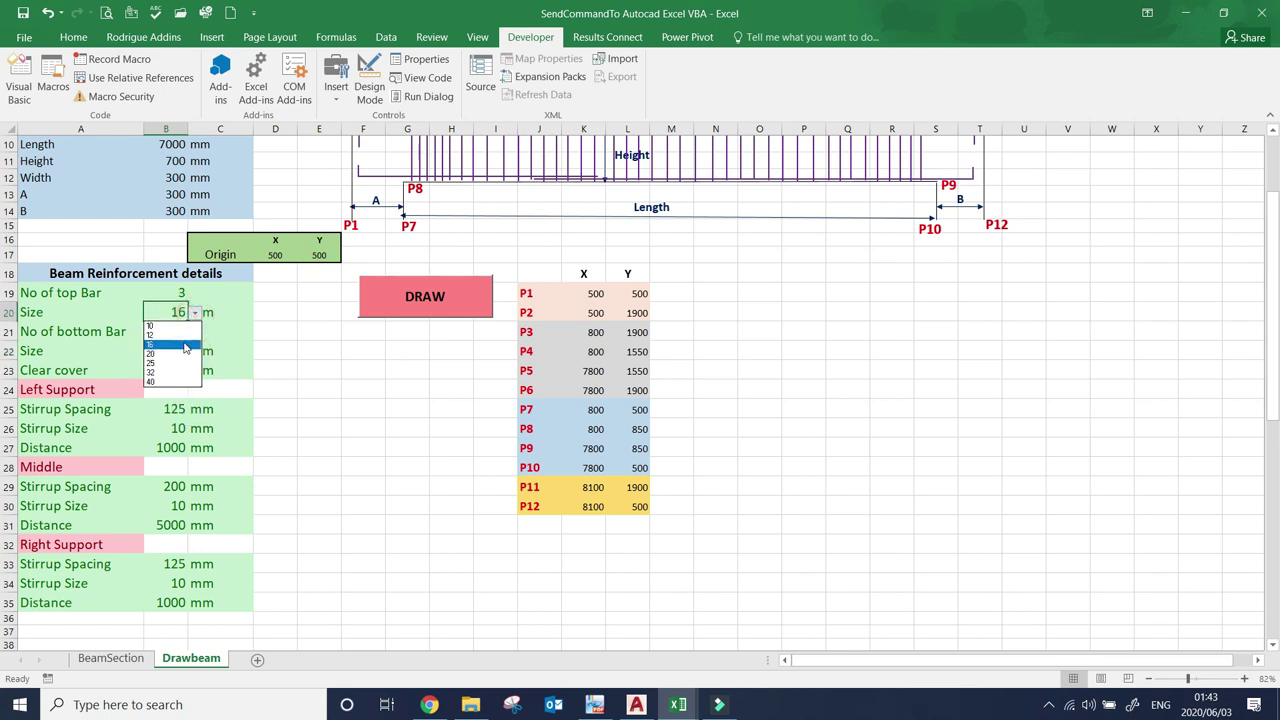
click(177, 311)
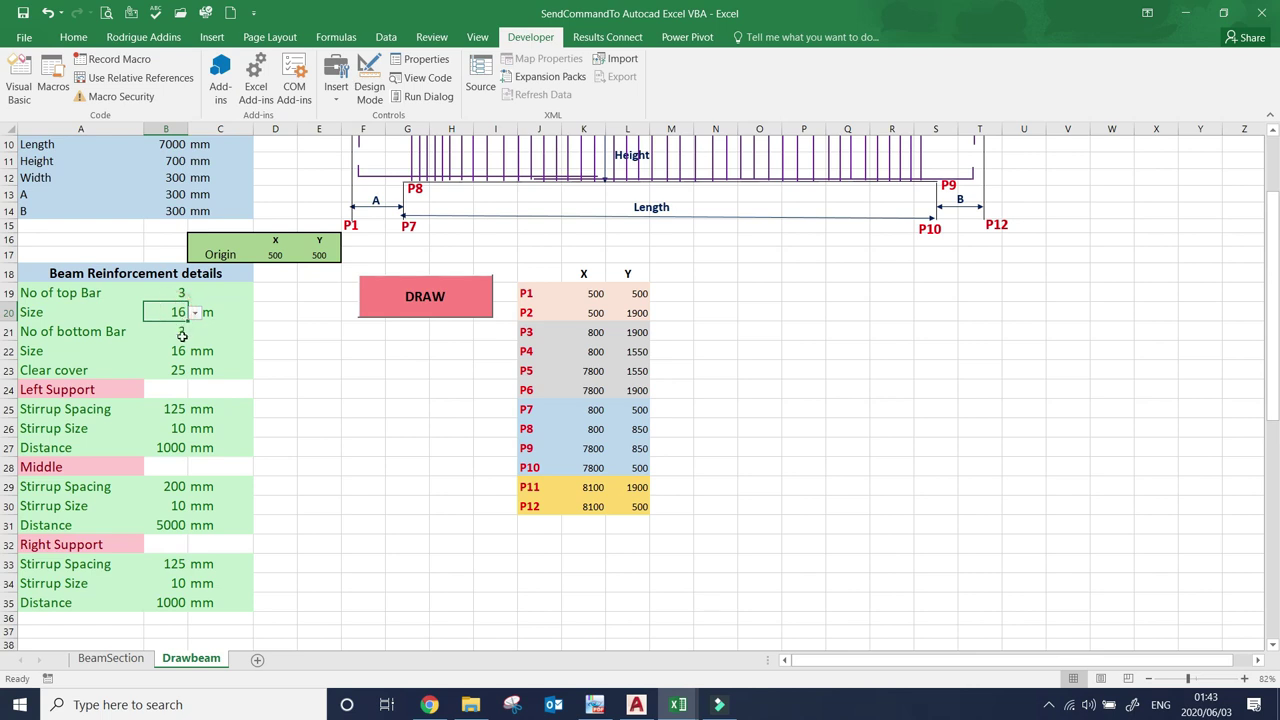
click(178, 351)
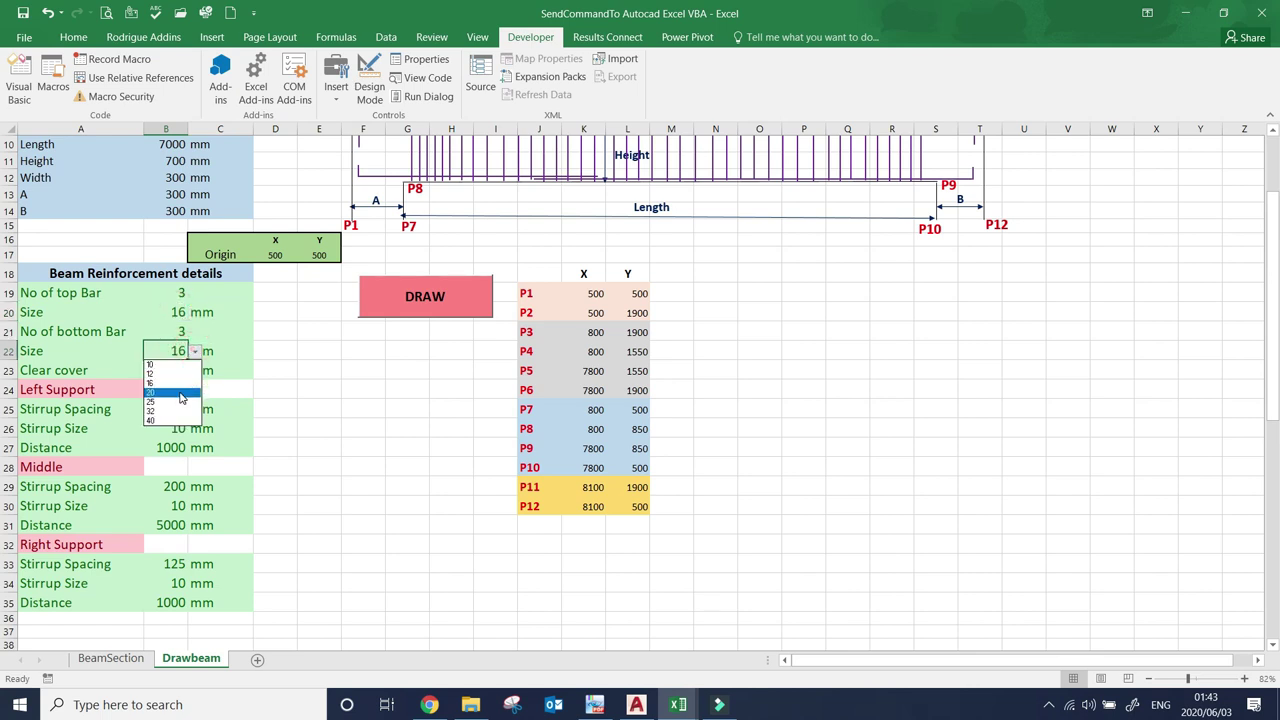
click(181, 397)
click(178, 312)
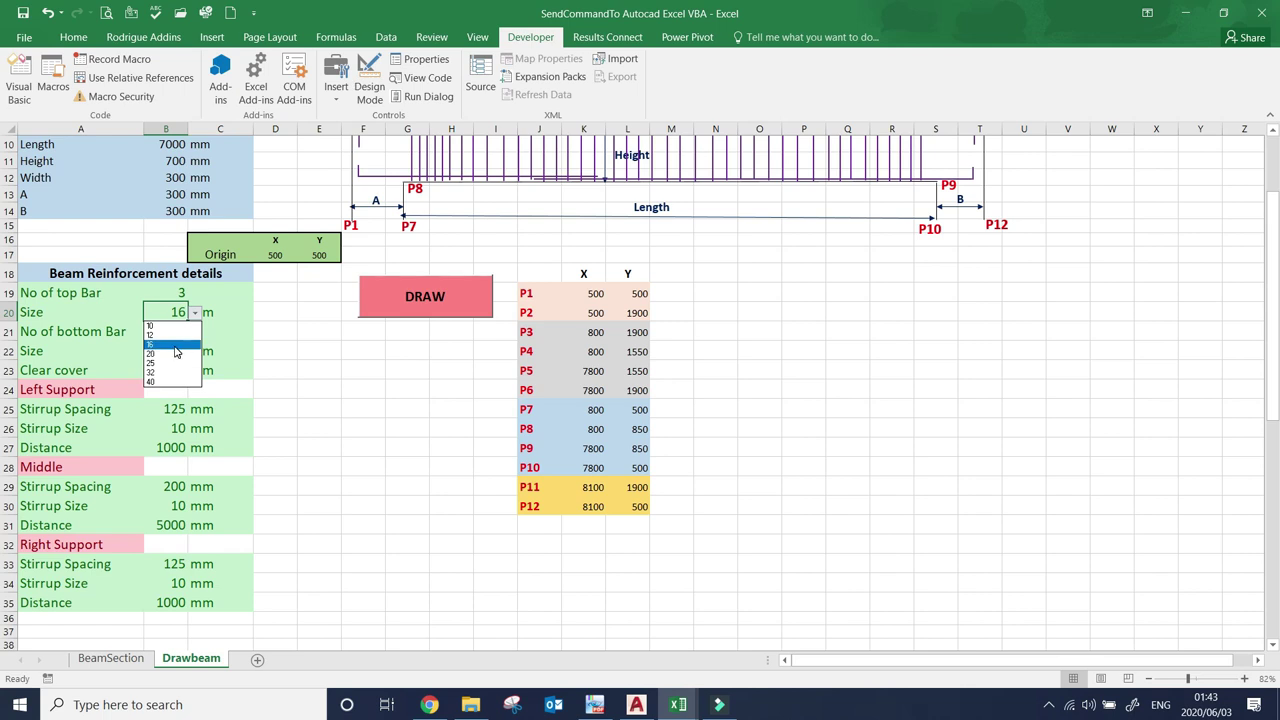
key(Escape)
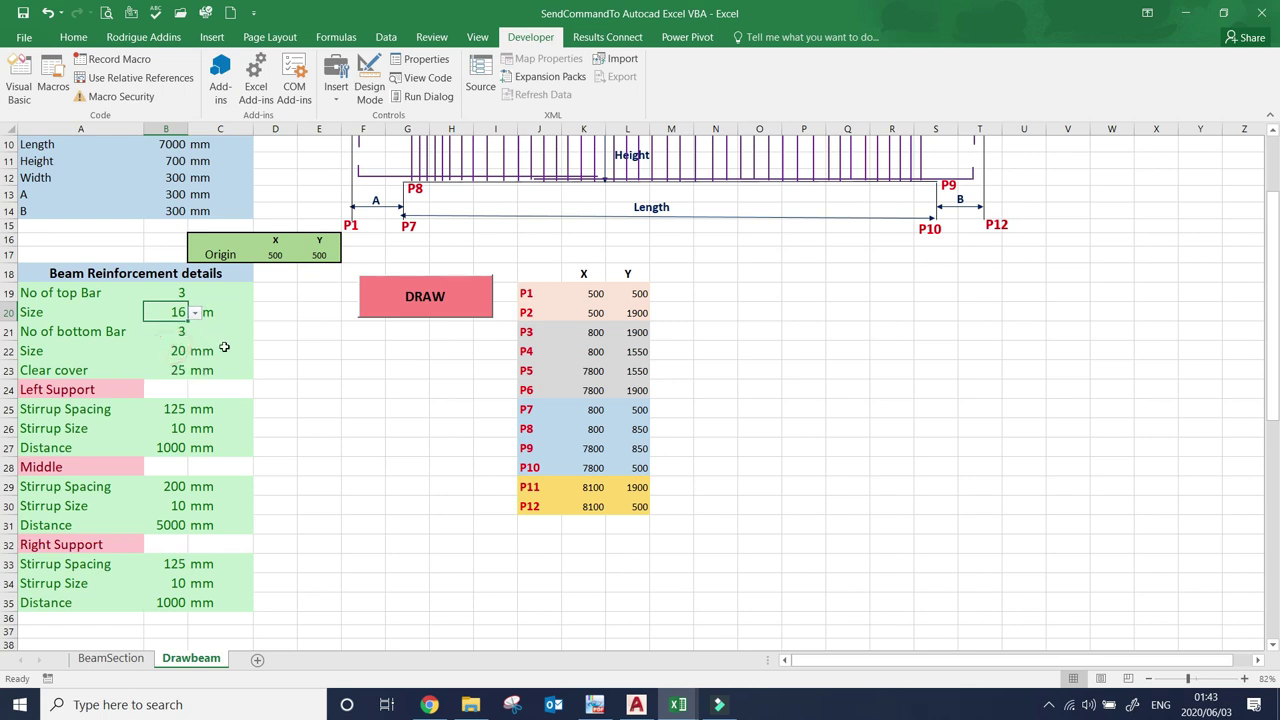
click(222, 350)
click(178, 370)
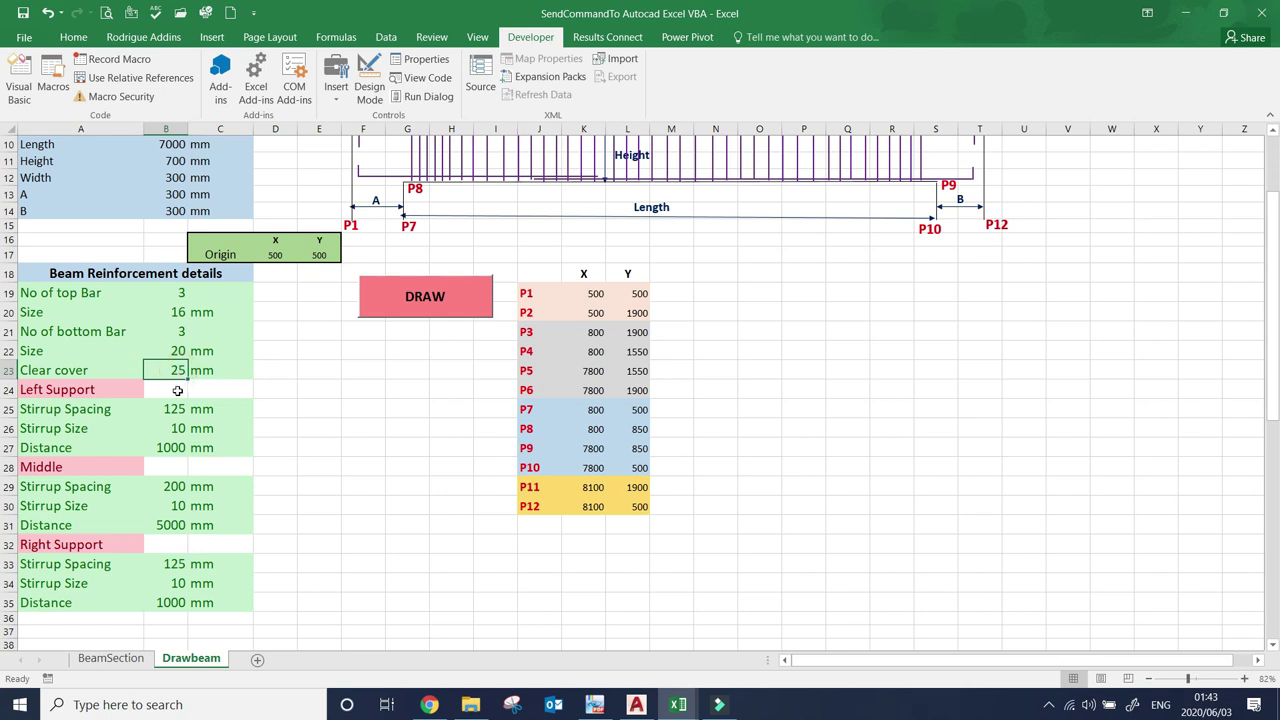
- Enter a 30 mm clear cover and a 150 mm left support stirrup spacing
text(30)
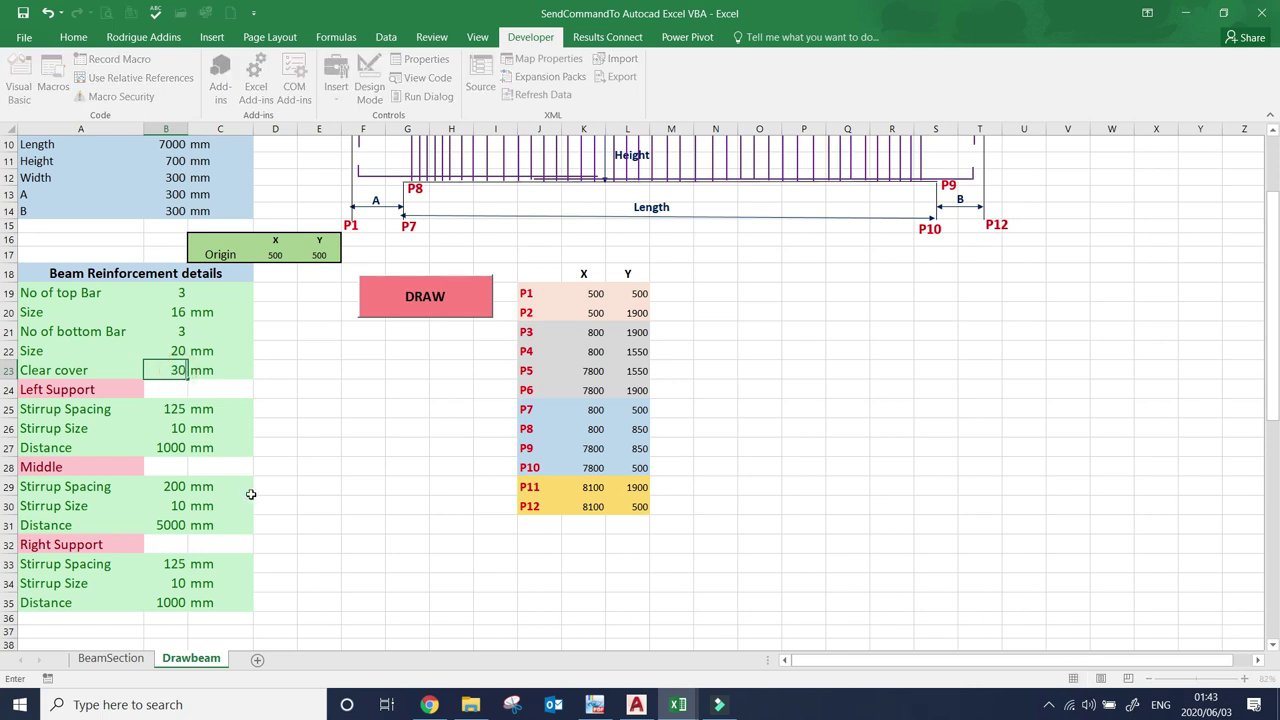
click(250, 489)
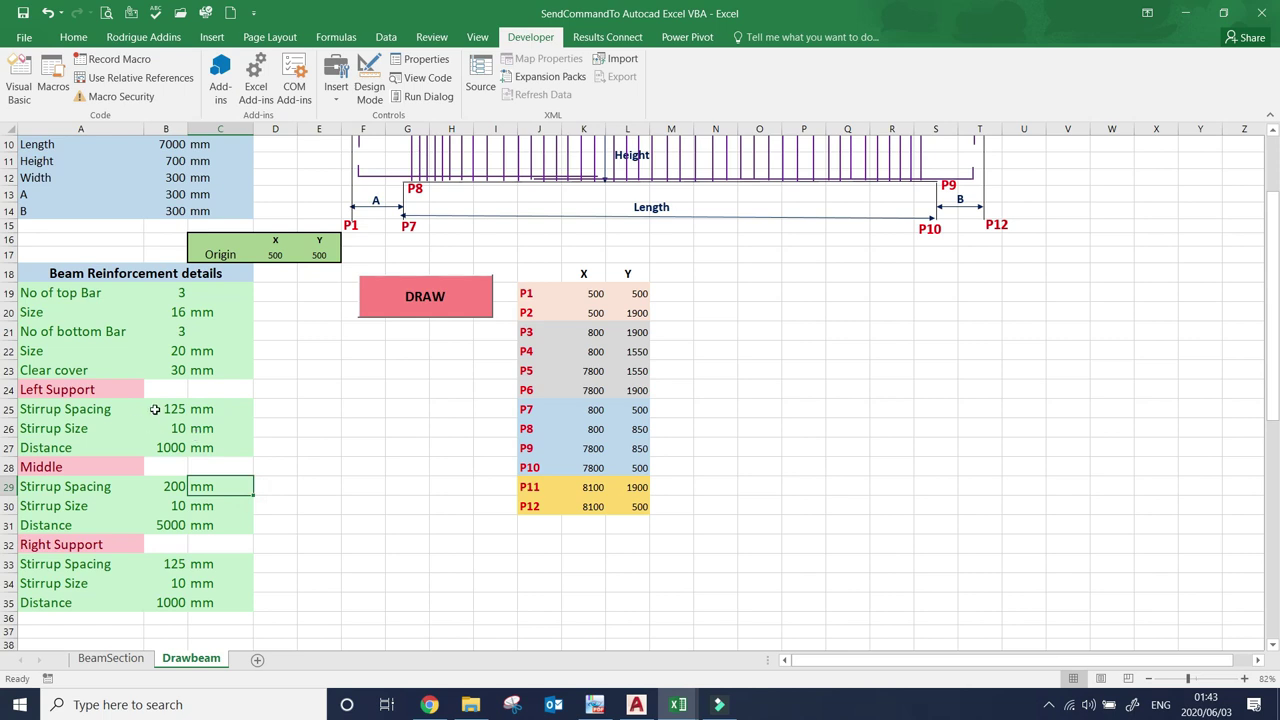
click(158, 410)
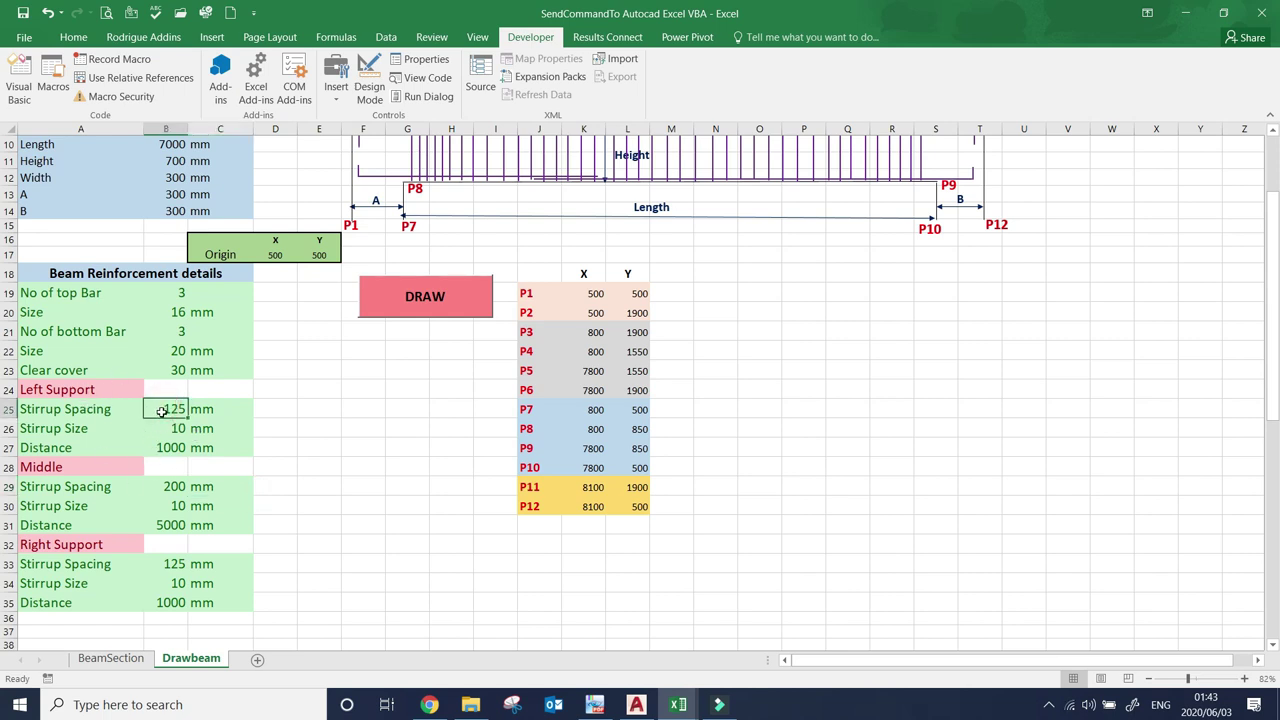
scroll(165, 418, down, 1)
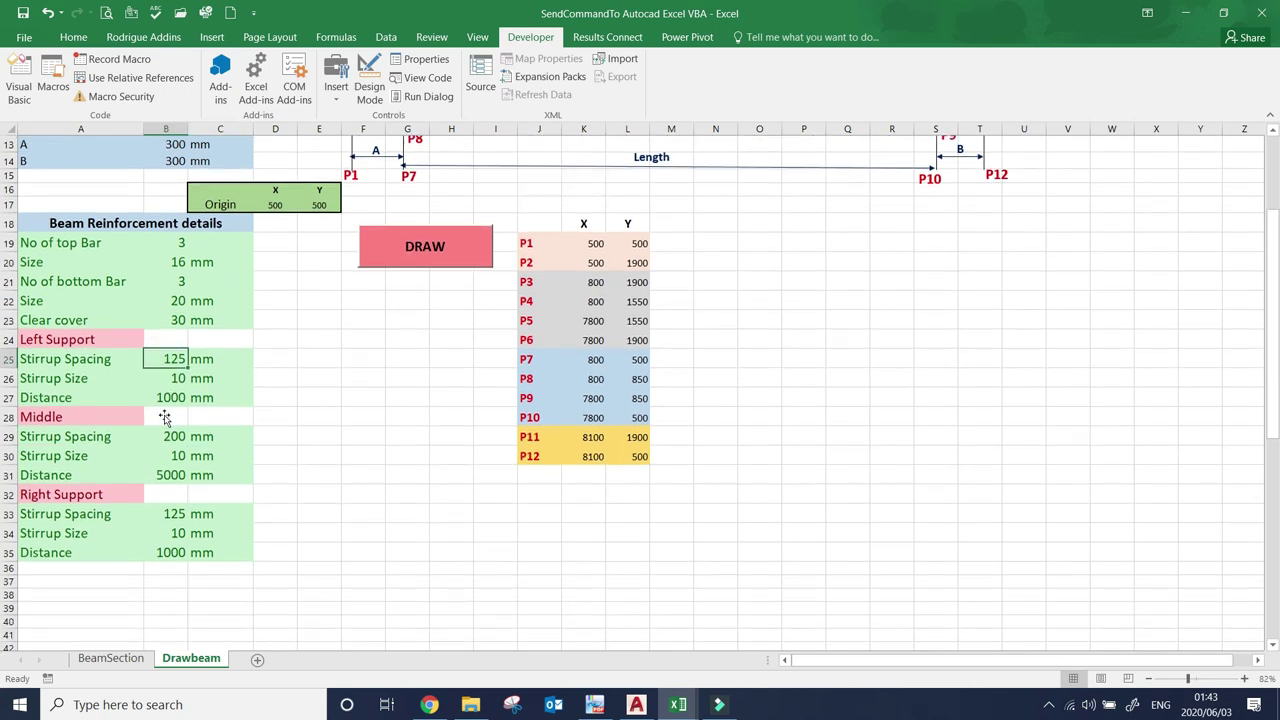
text(1)
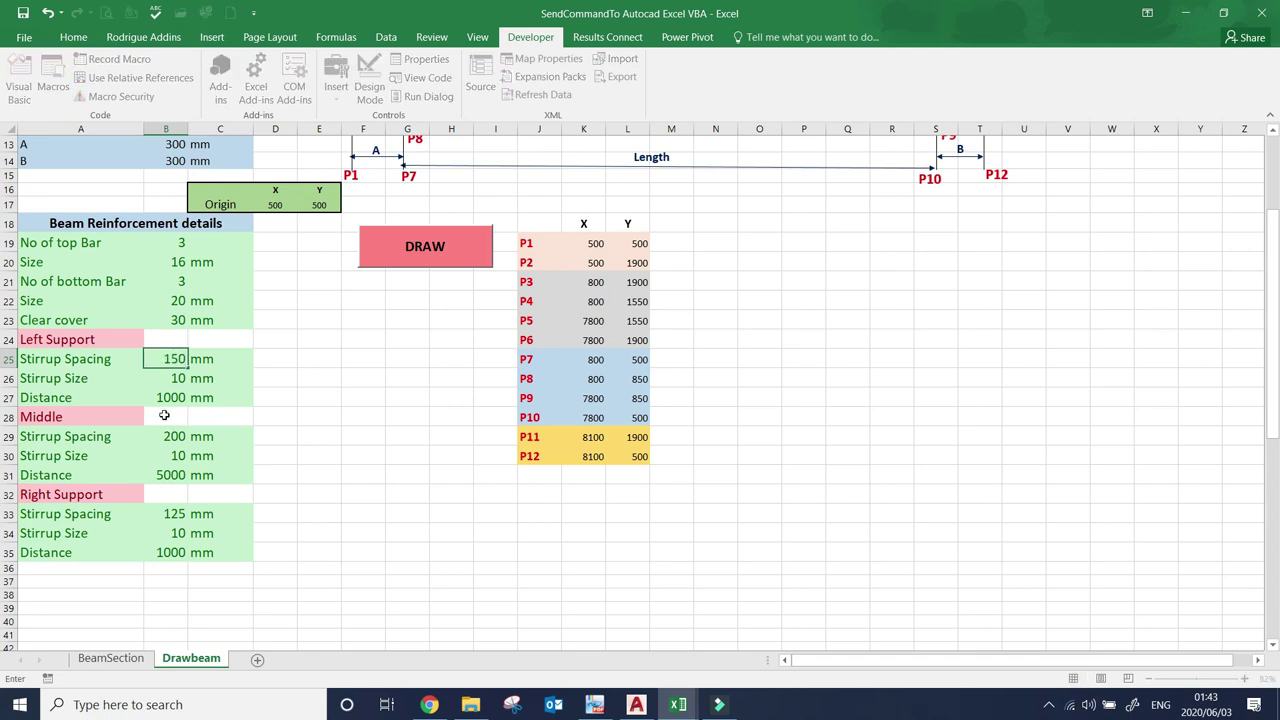
click(172, 398)
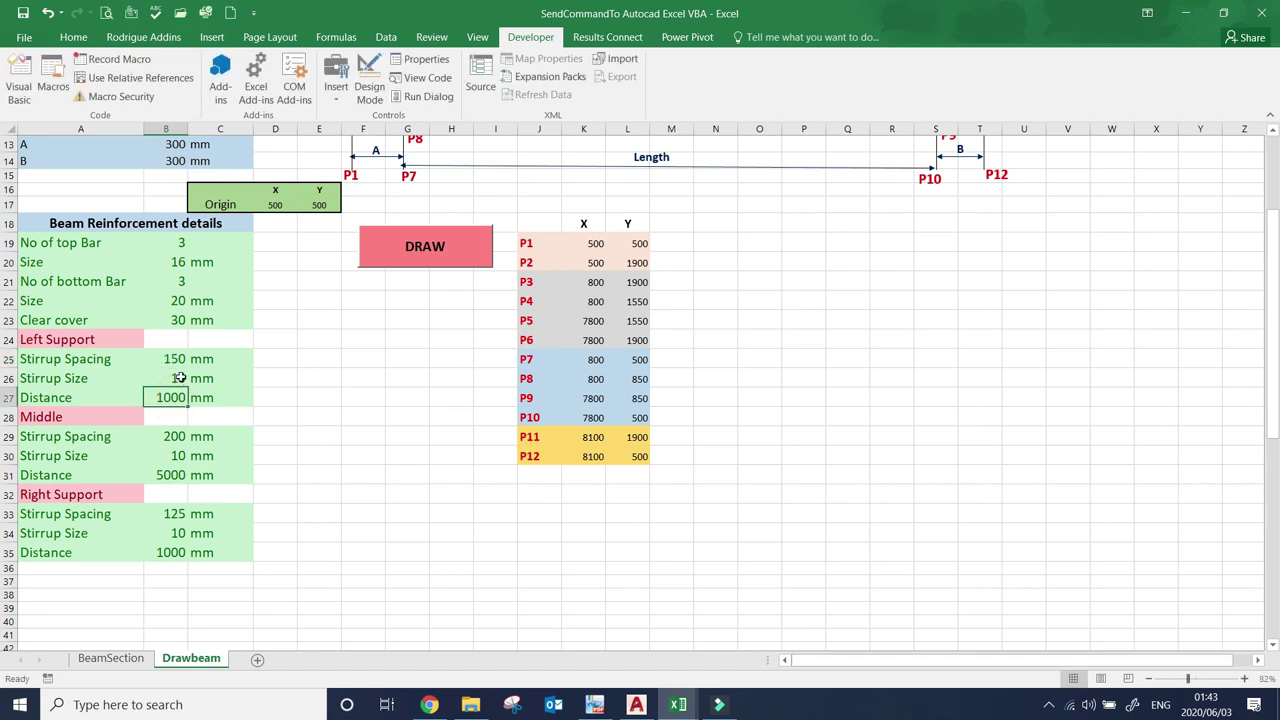
- Set the right support stirrup spacing to 150 mm
click(170, 514)
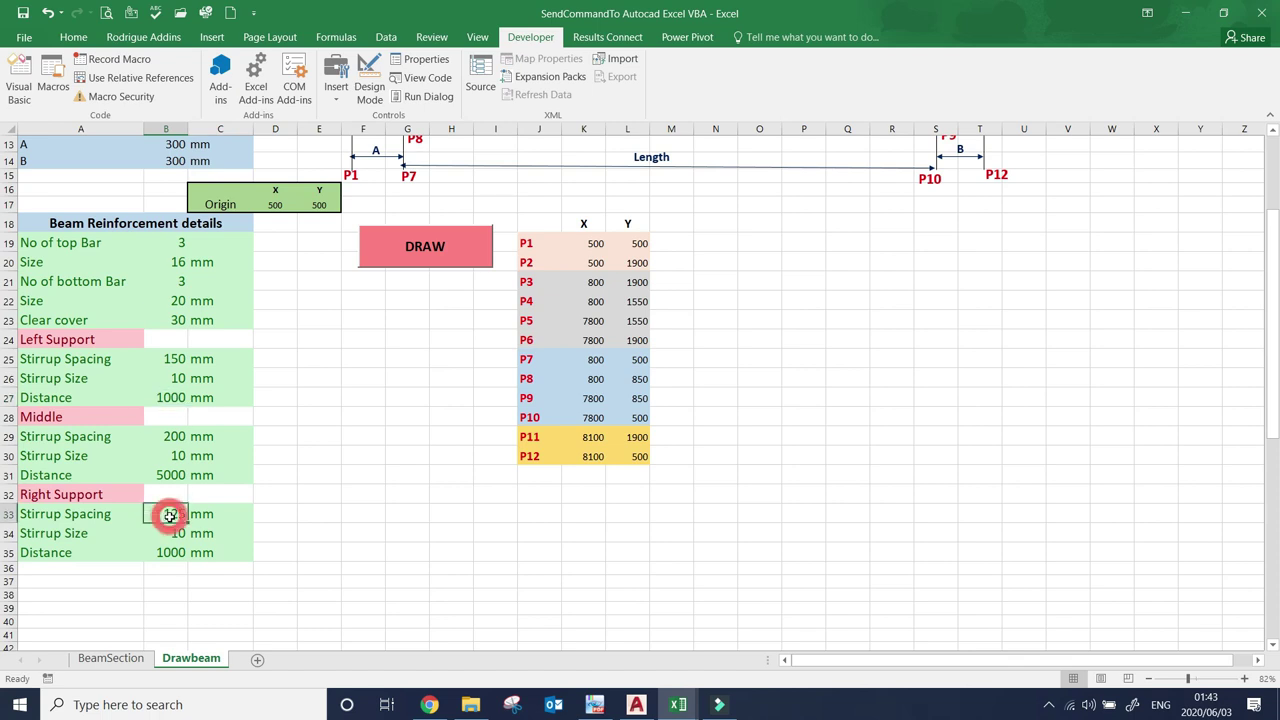
text(150)
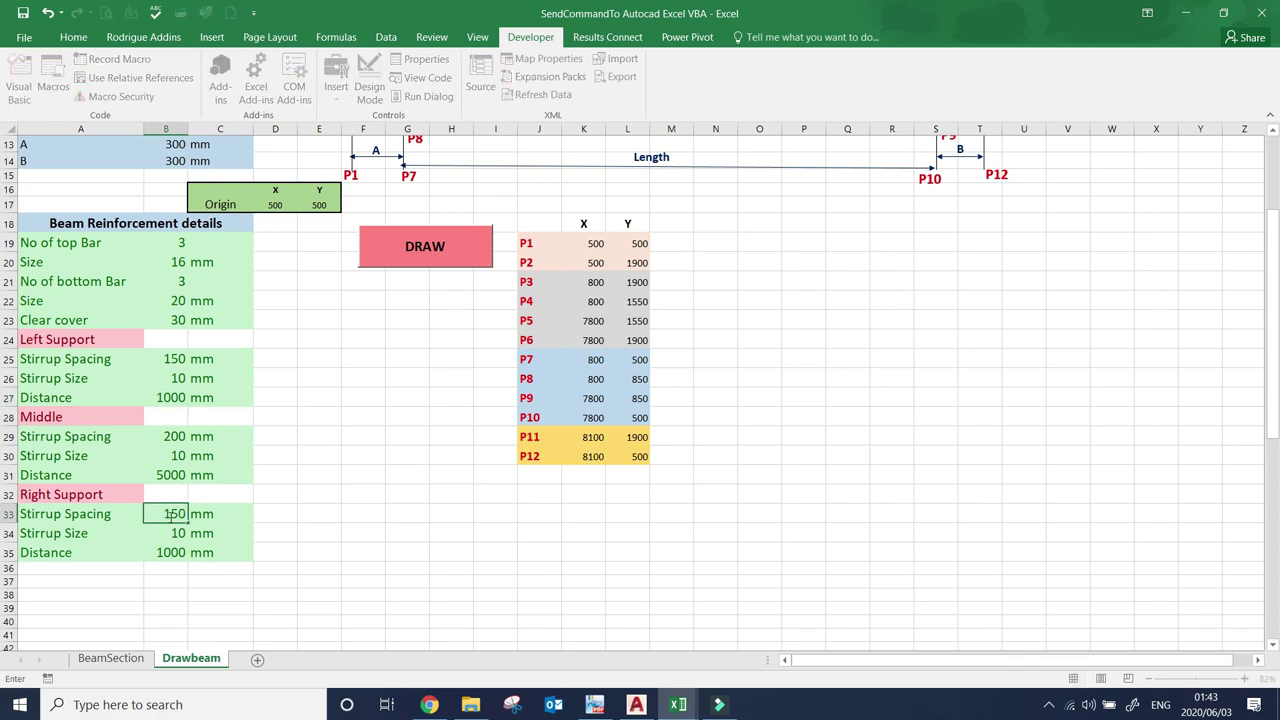
click(170, 566)
scroll(226, 468, up, 2)
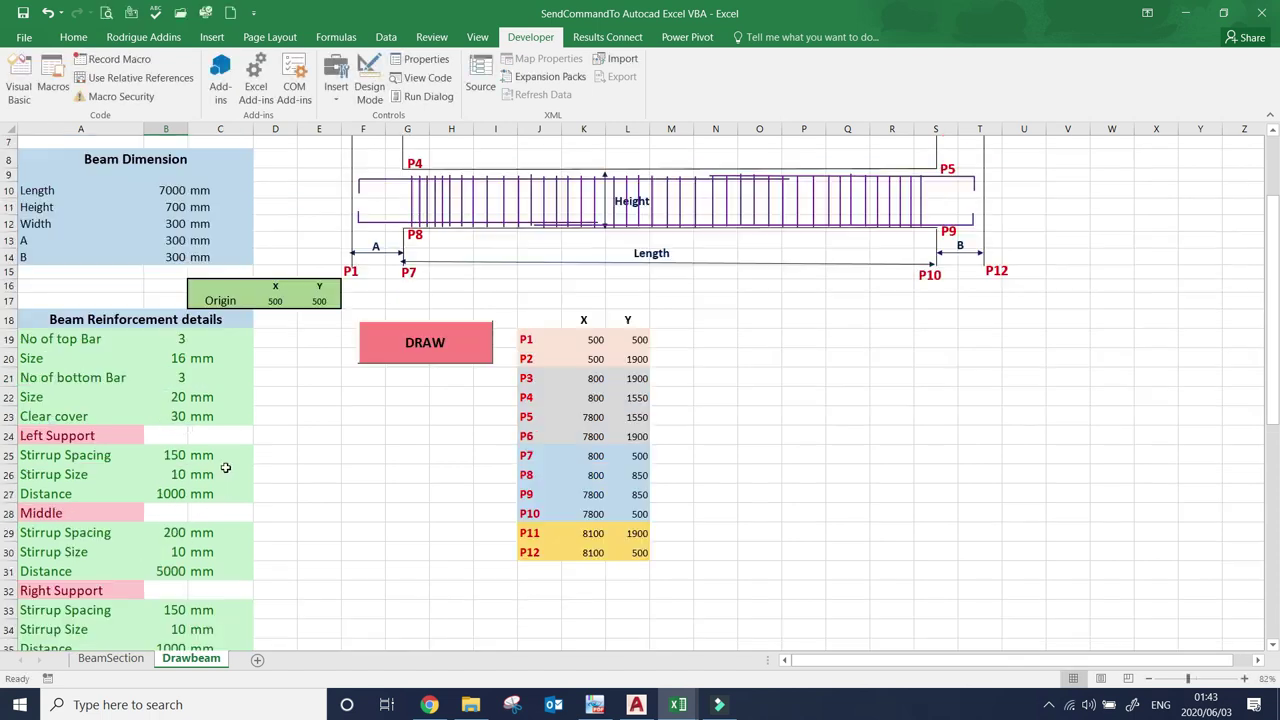
scroll(226, 468, up, 2)
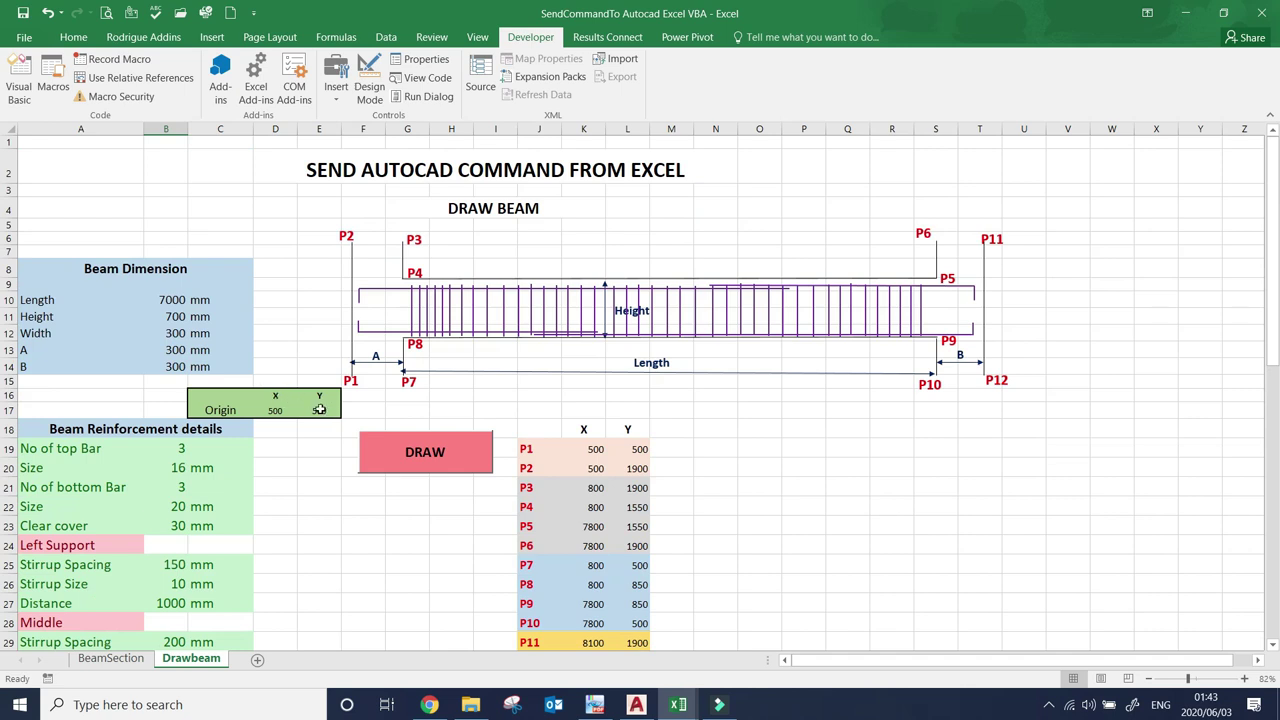
- Enter 2500 as the origin Y coordinate in E17
click(319, 412)
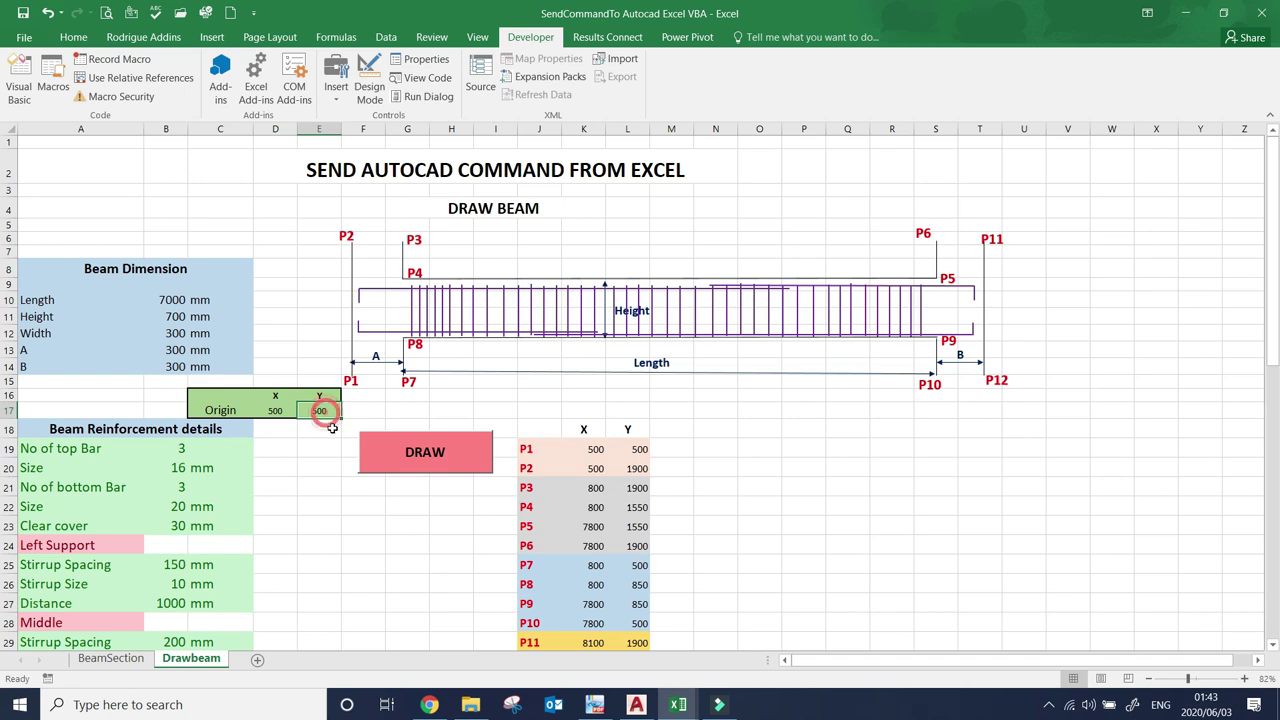
text(25)
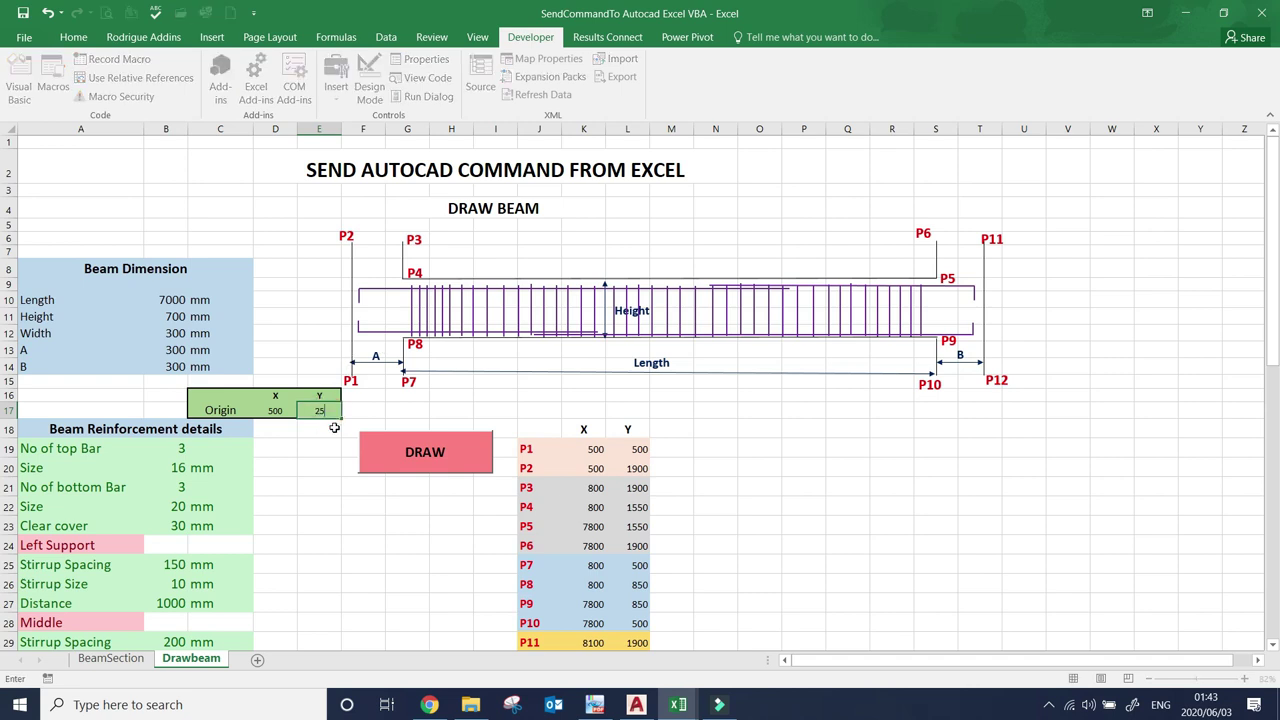
click(336, 462)
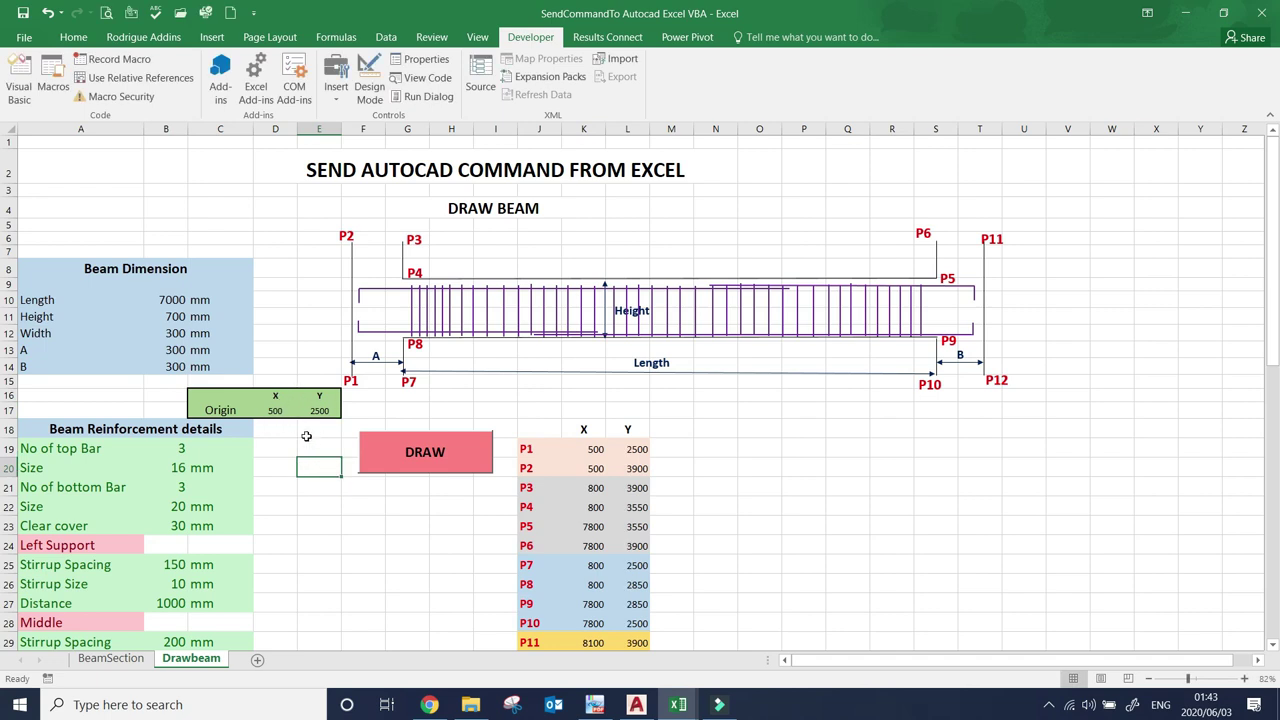
click(424, 453)
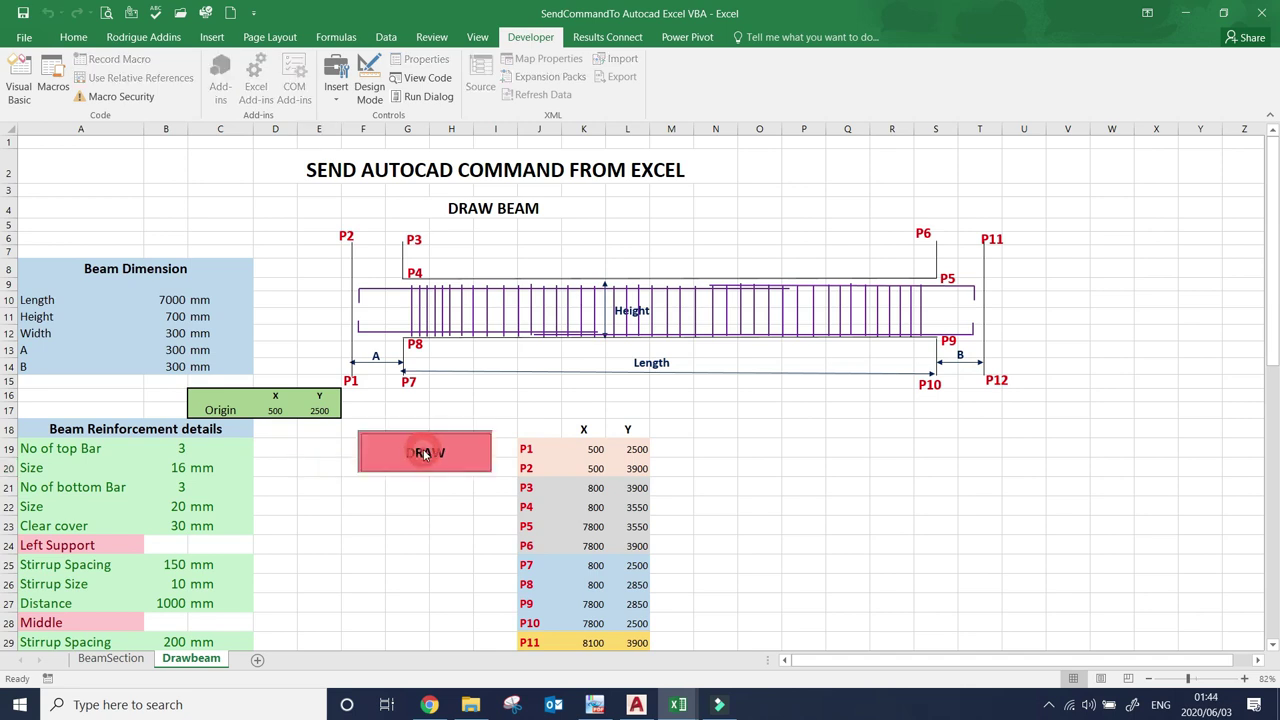
click(637, 706)
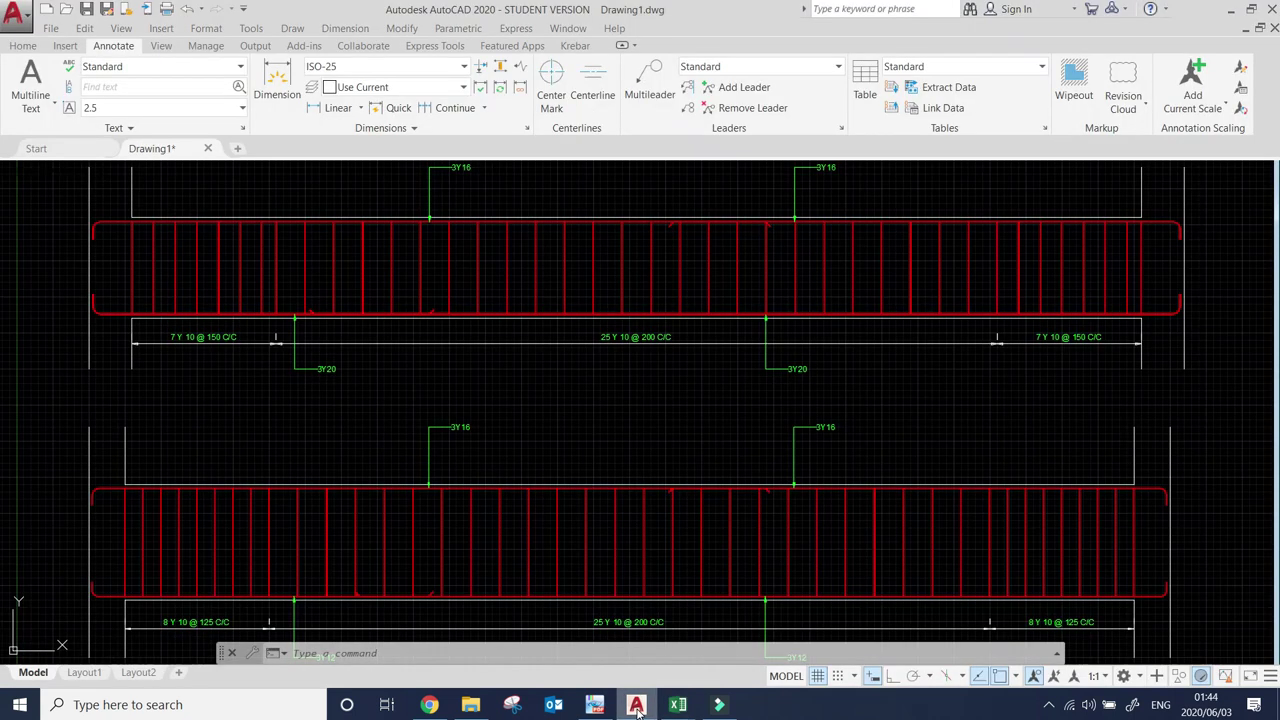
scroll(571, 400, down, 4)
scroll(703, 373, up, 4)
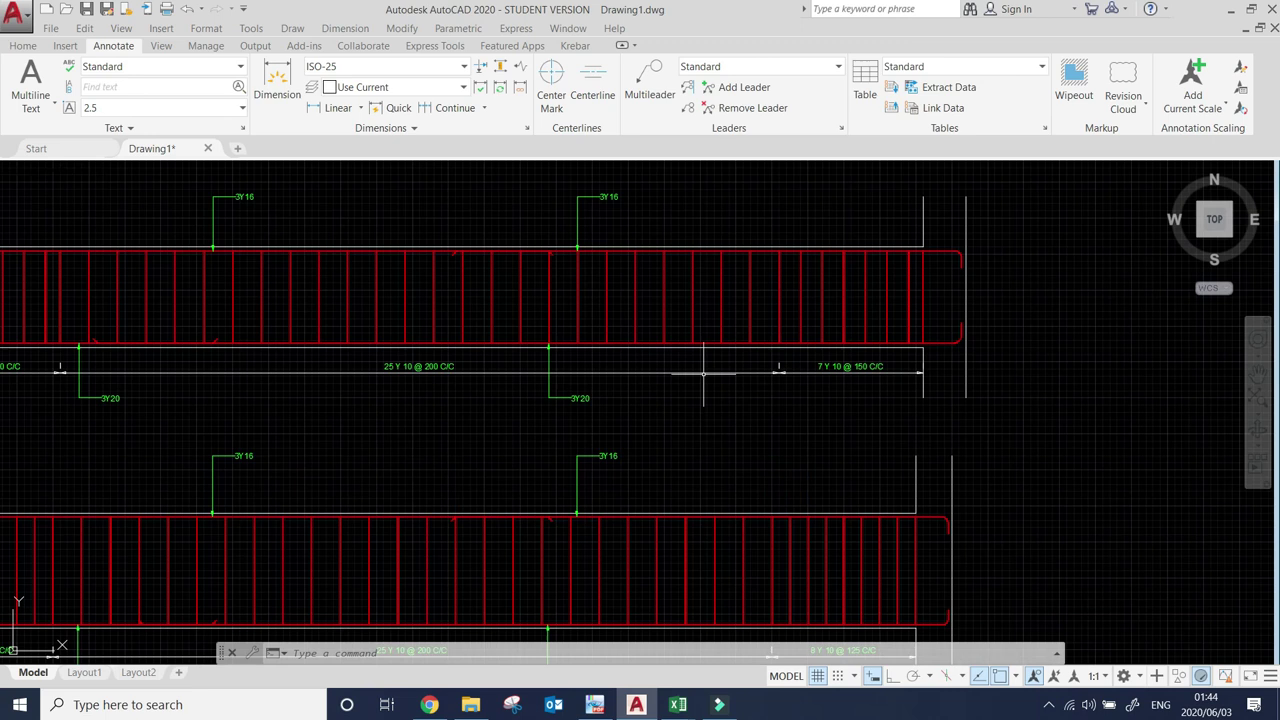
scroll(829, 320, up, 5)
scroll(820, 337, down, 3)
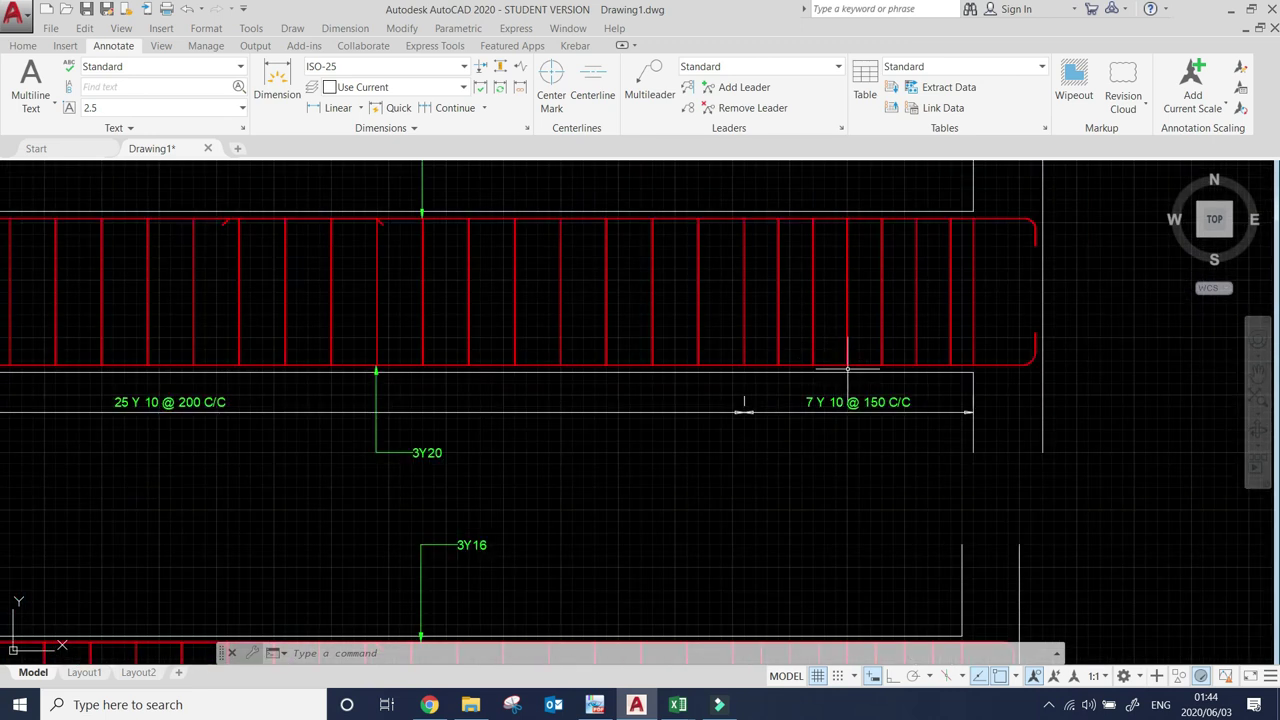
scroll(847, 368, down, 3)
scroll(847, 368, down, 2)
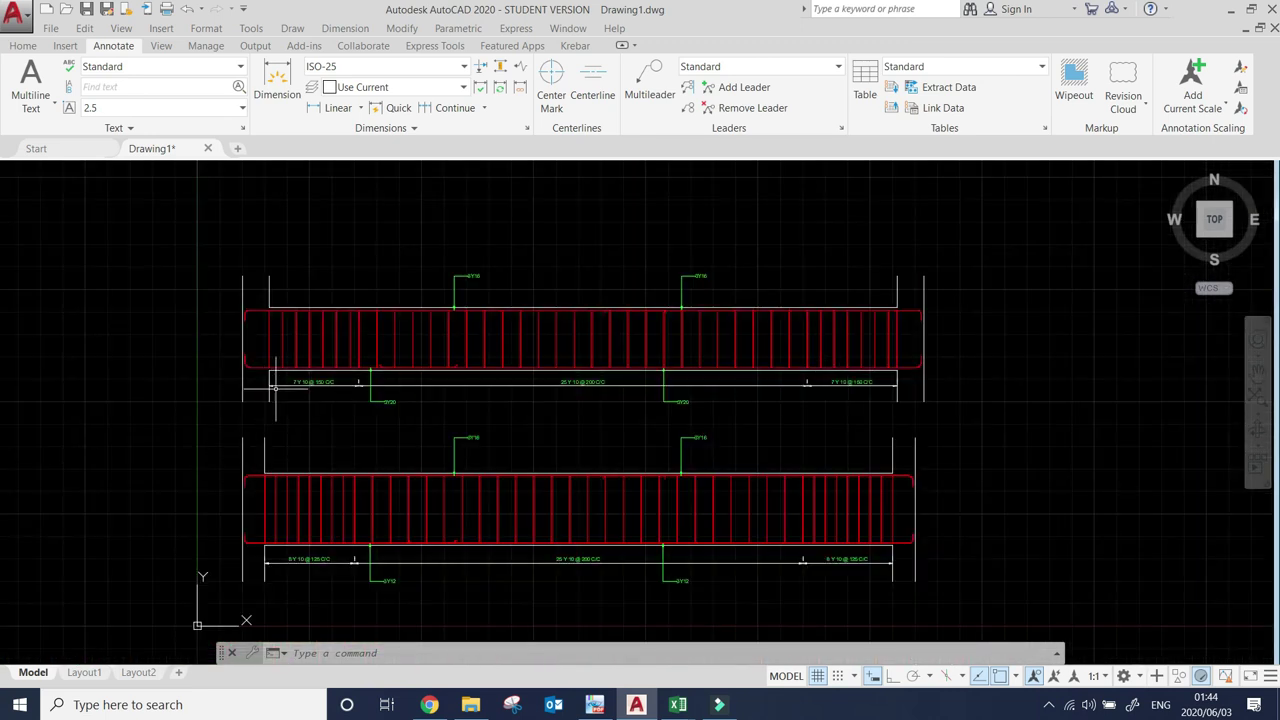
scroll(275, 385, up, 3)
scroll(240, 370, down, 3)
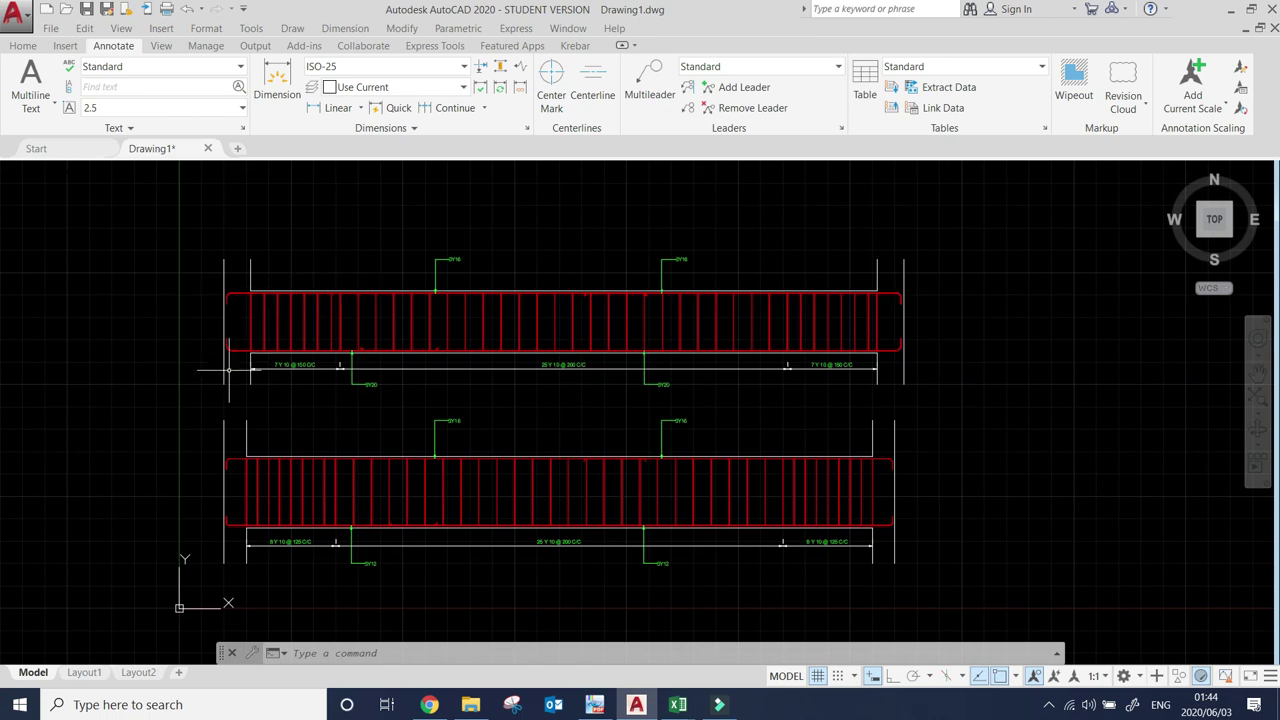
scroll(228, 370, up, 4)
scroll(228, 370, down, 4)
scroll(336, 330, up, 4)
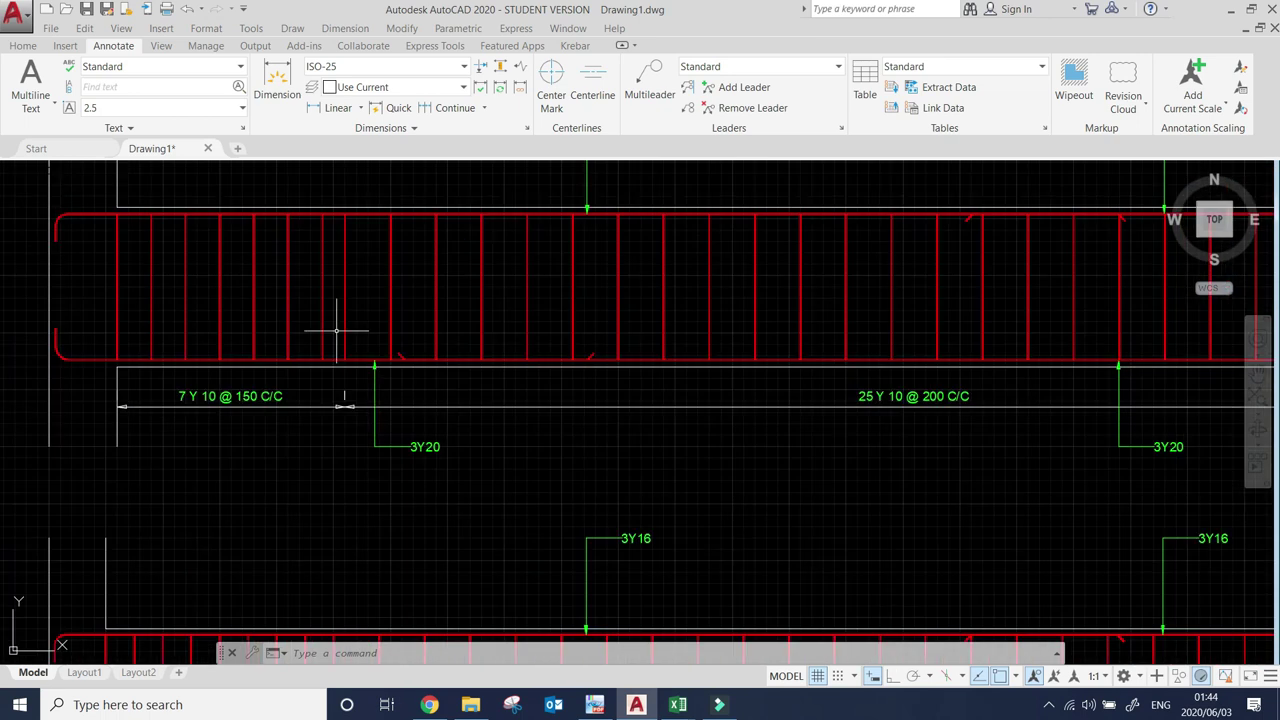
scroll(336, 330, down, 4)
scroll(860, 285, up, 4)
scroll(870, 295, down, 4)
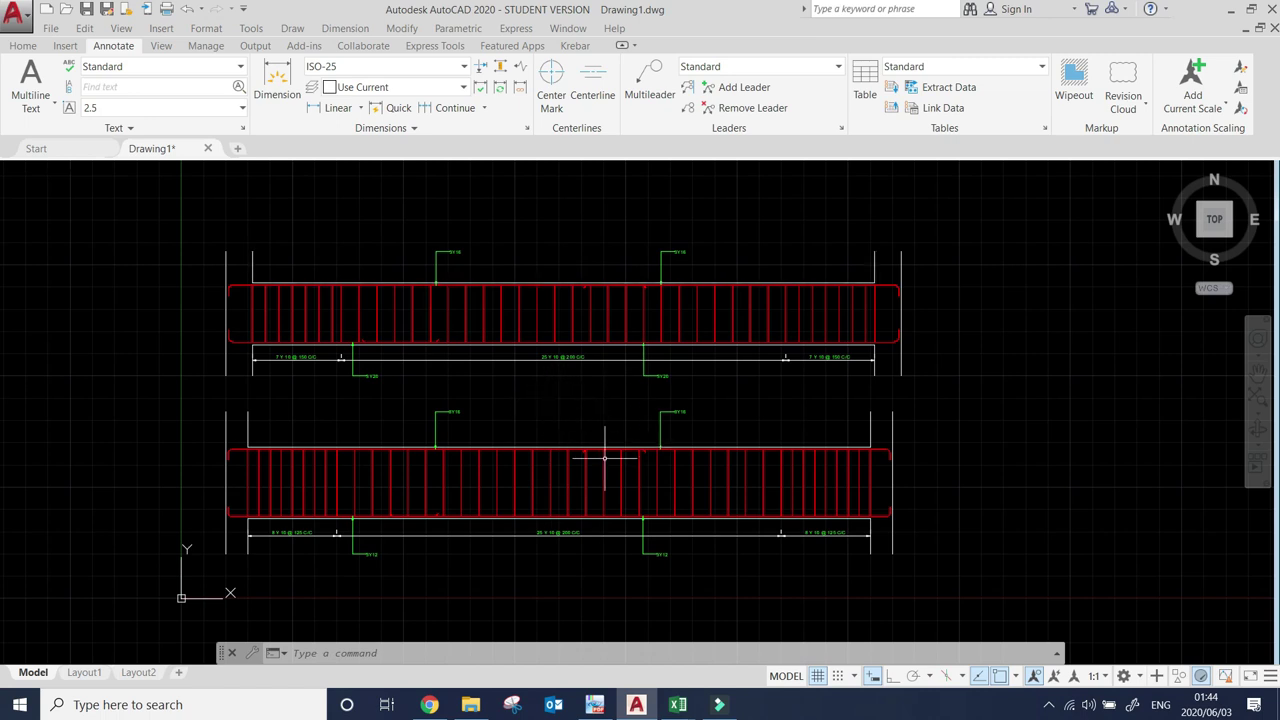
- Show the Drawbeamtest macro in the VBA editor and add a blank line above 'Launch Autocad application'
click(678, 704)
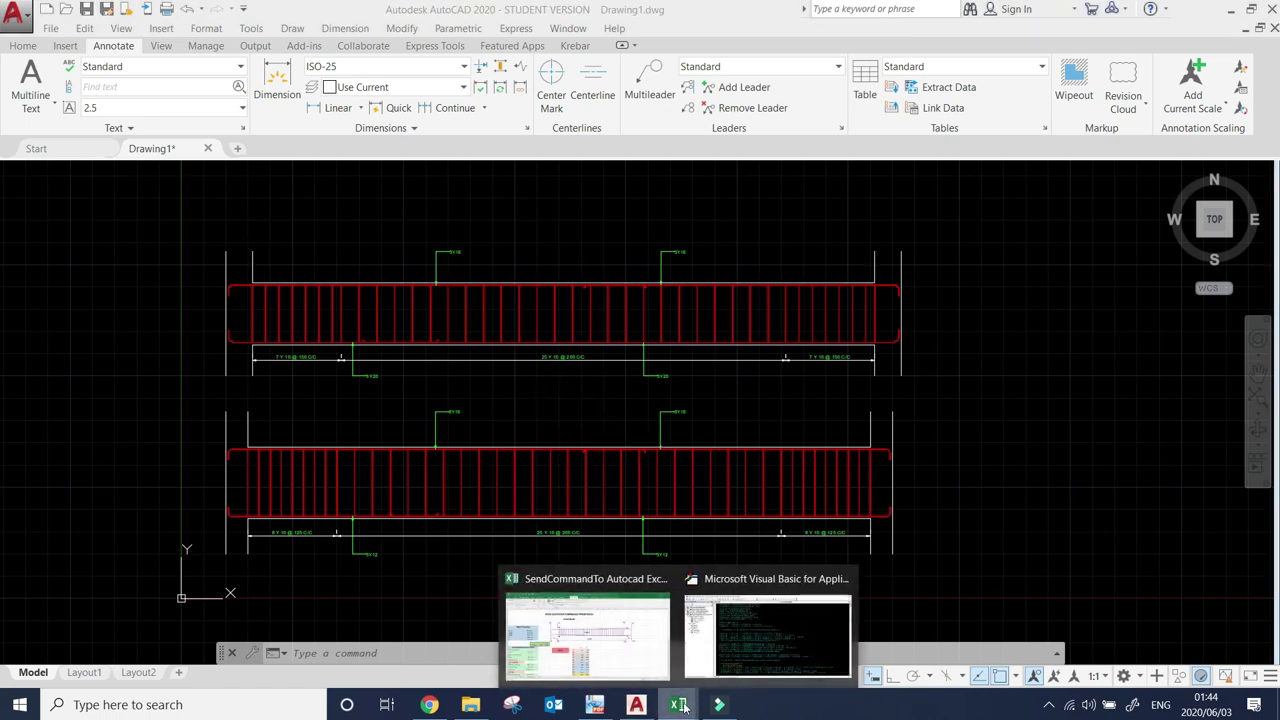
click(741, 634)
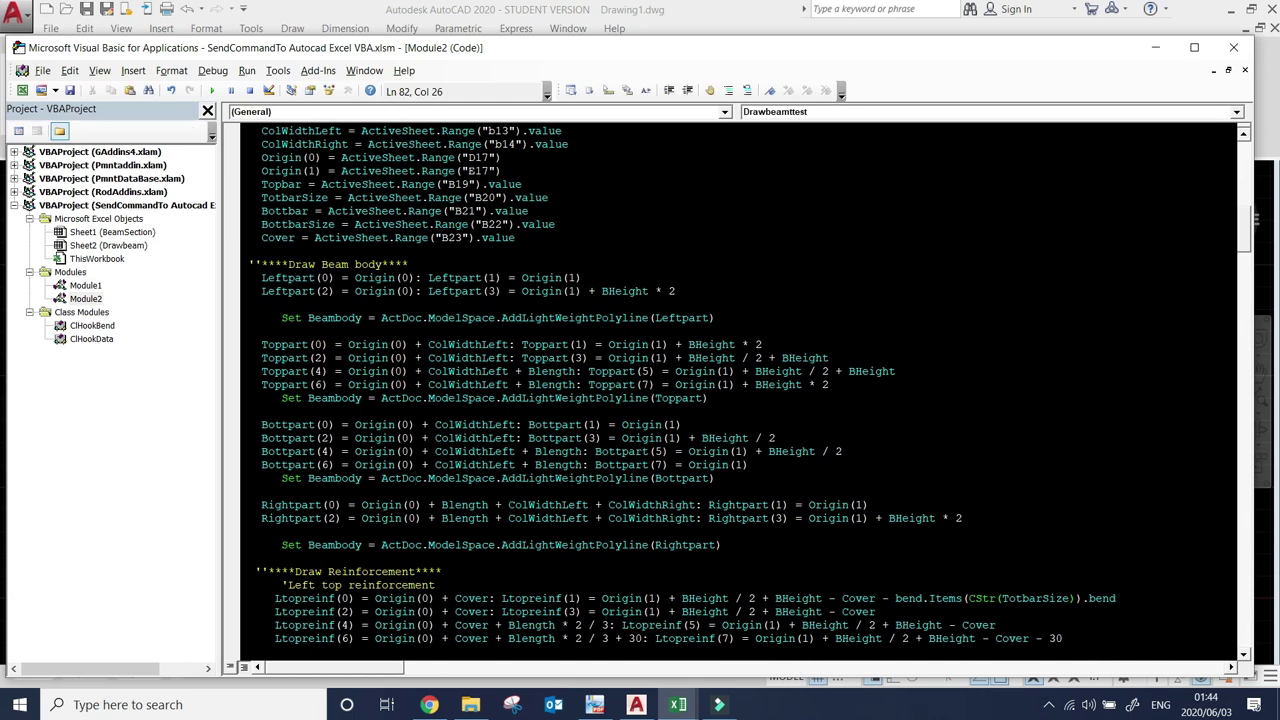
scroll(745, 390, up, 6)
scroll(745, 390, up, 6)
scroll(745, 390, up, 5)
scroll(745, 390, up, 2)
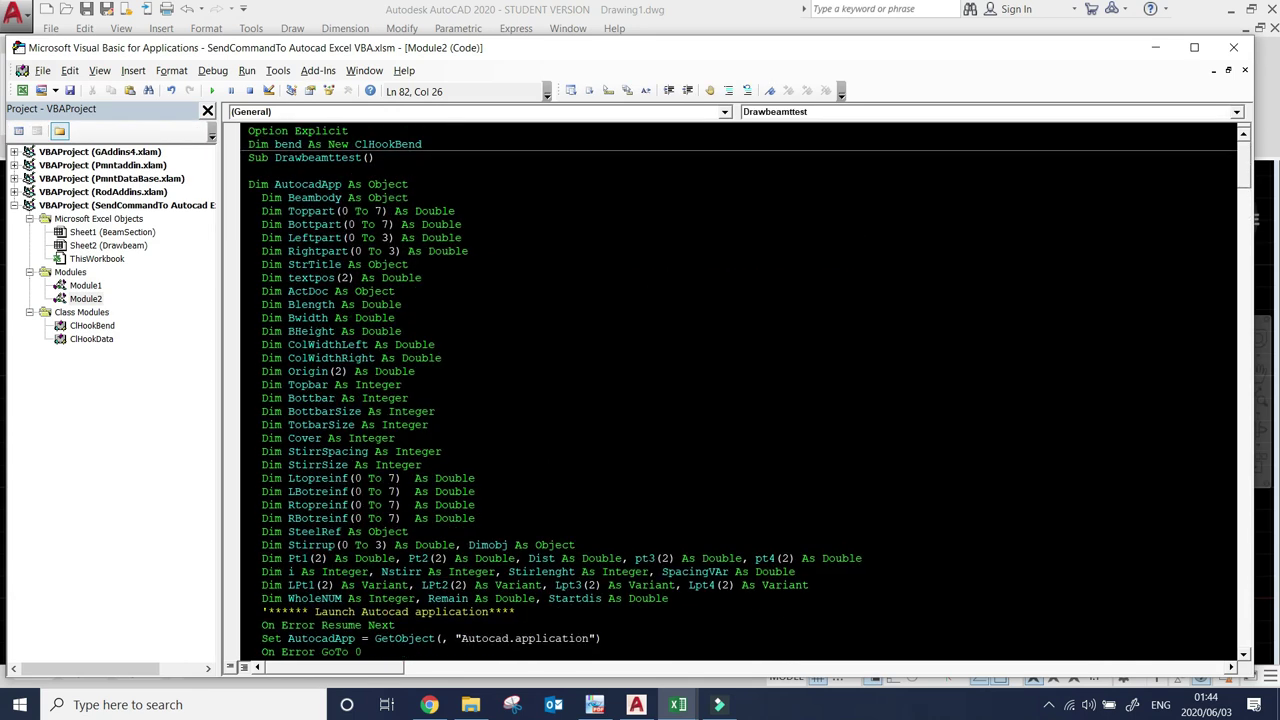
scroll(745, 390, down, 1)
scroll(745, 390, down, 3)
scroll(745, 390, down, 6)
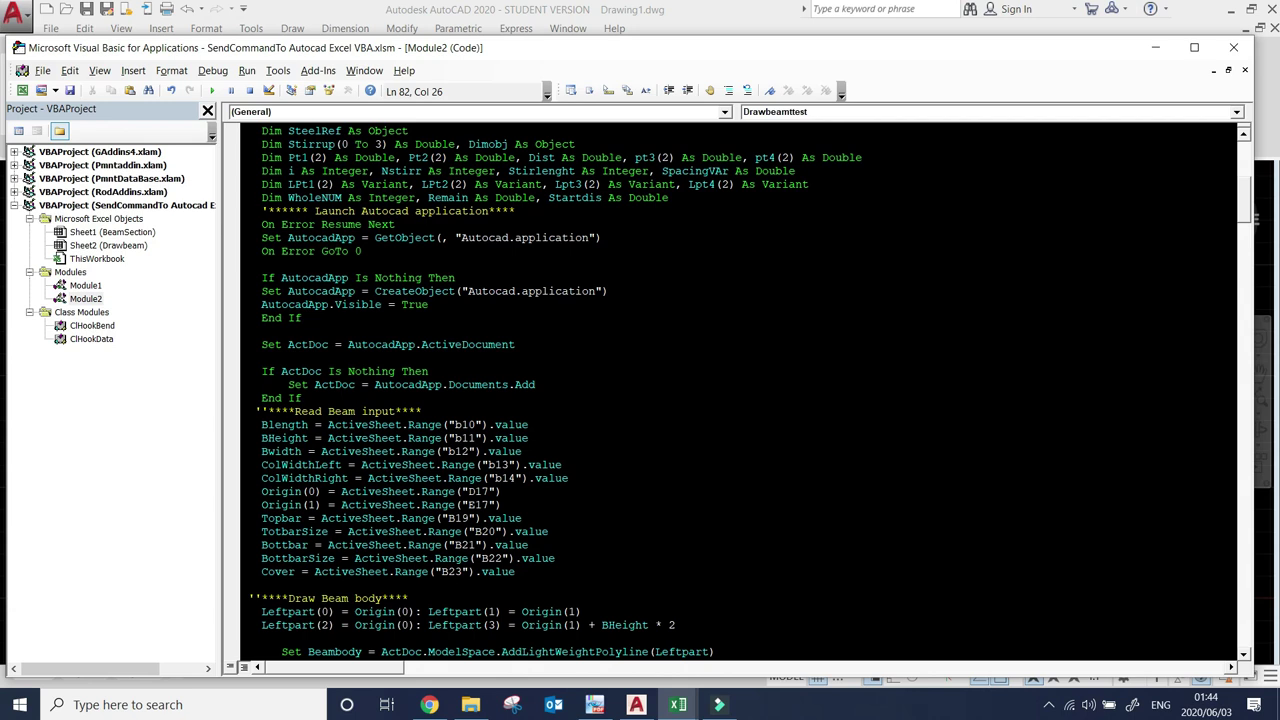
click(262, 211)
key(Return)
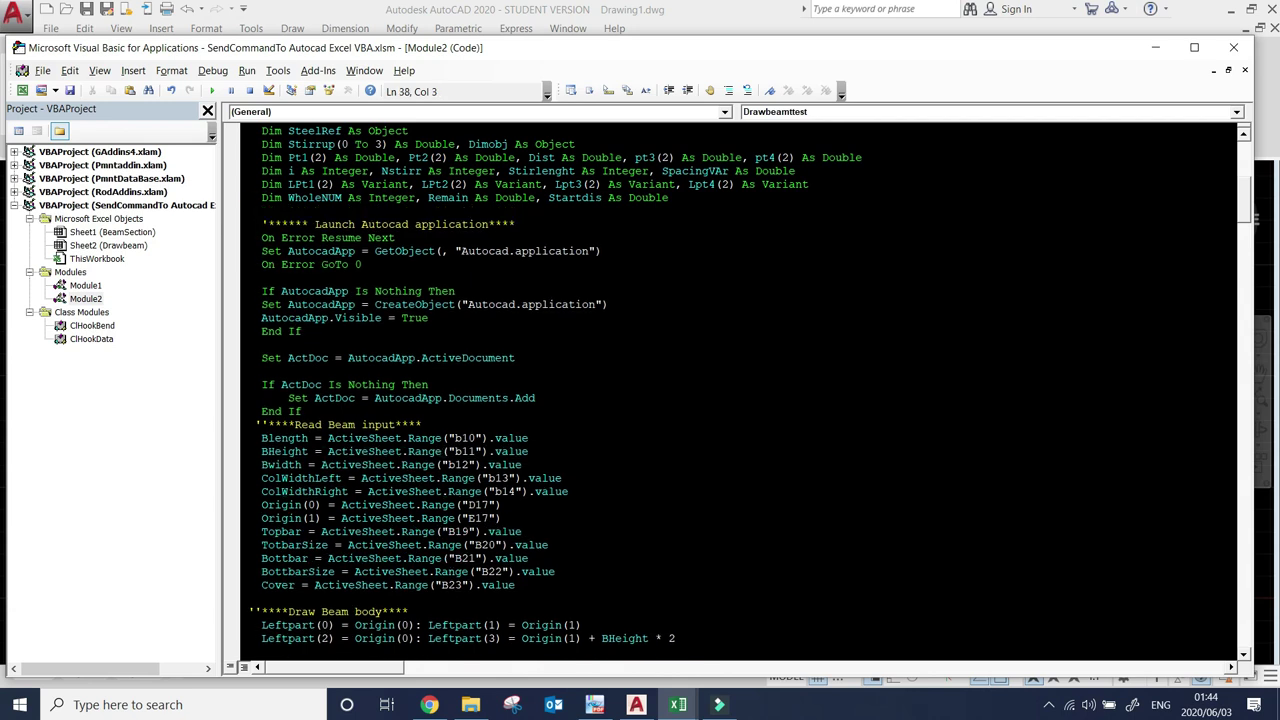
- Read through the macro's beam, reinforcement and stirrup-drawing code
scroll(745, 390, down, 1)
scroll(745, 390, down, 4)
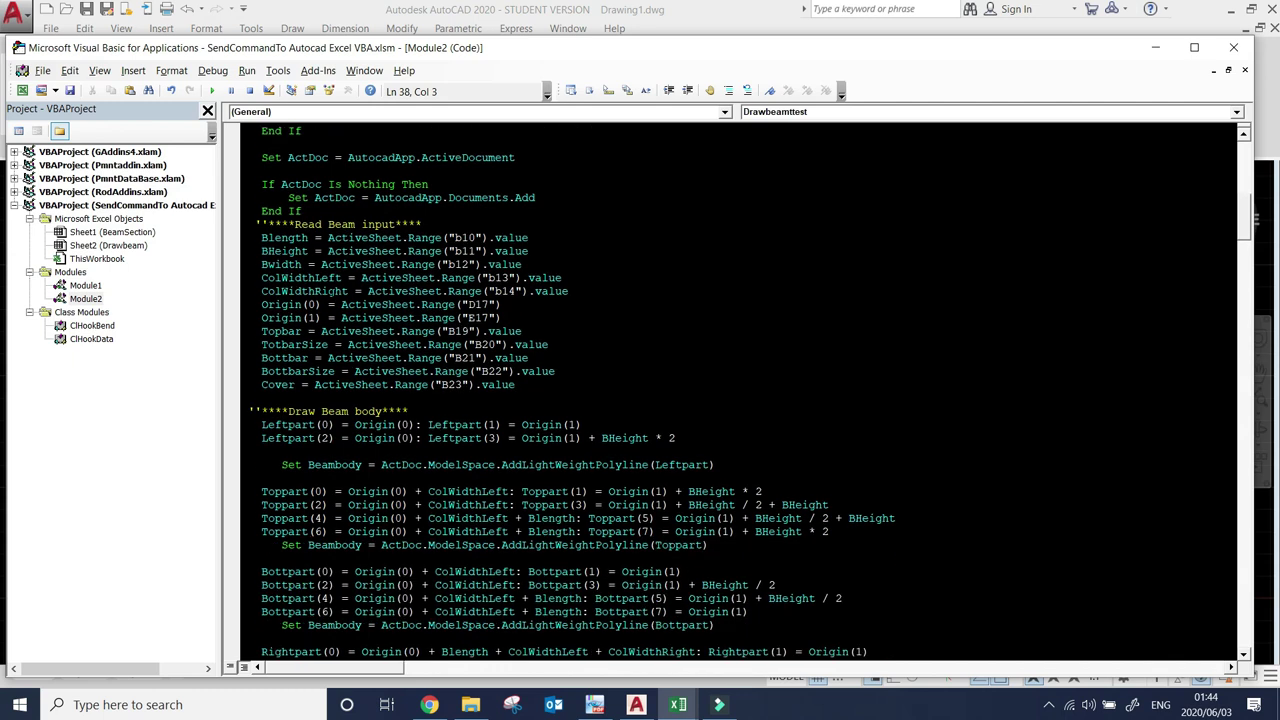
scroll(745, 390, down, 3)
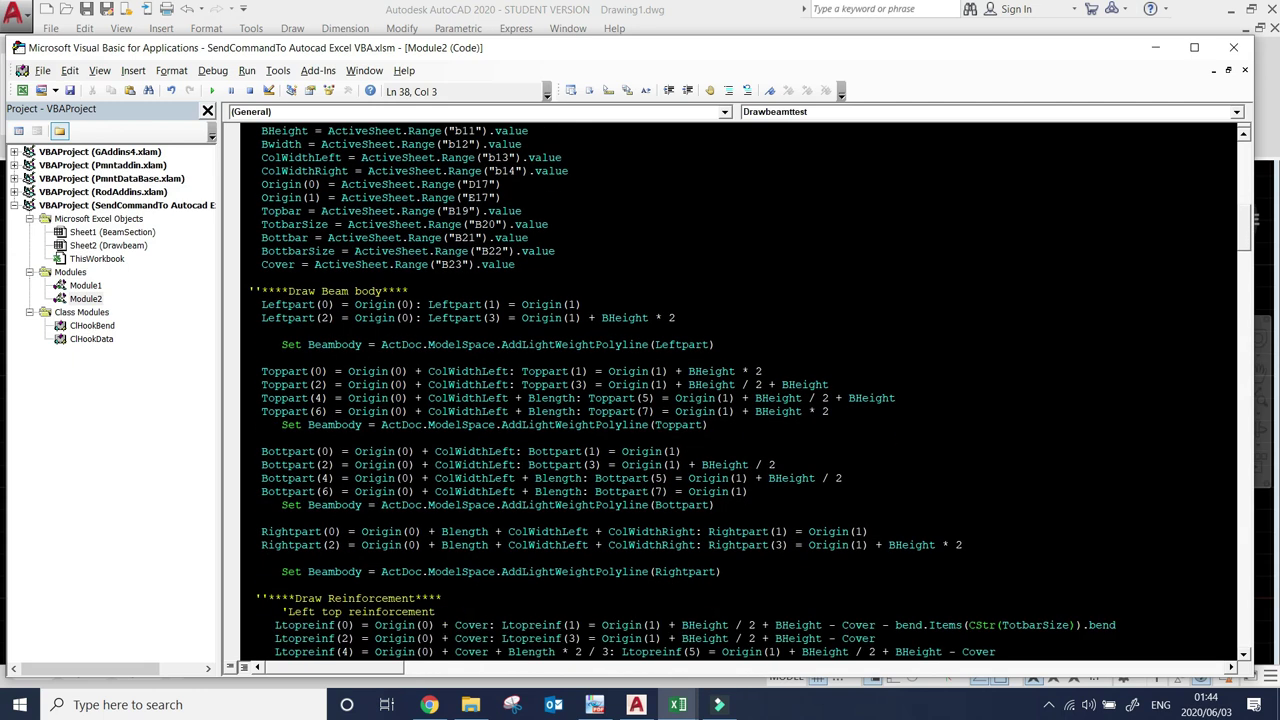
scroll(745, 390, down, 3)
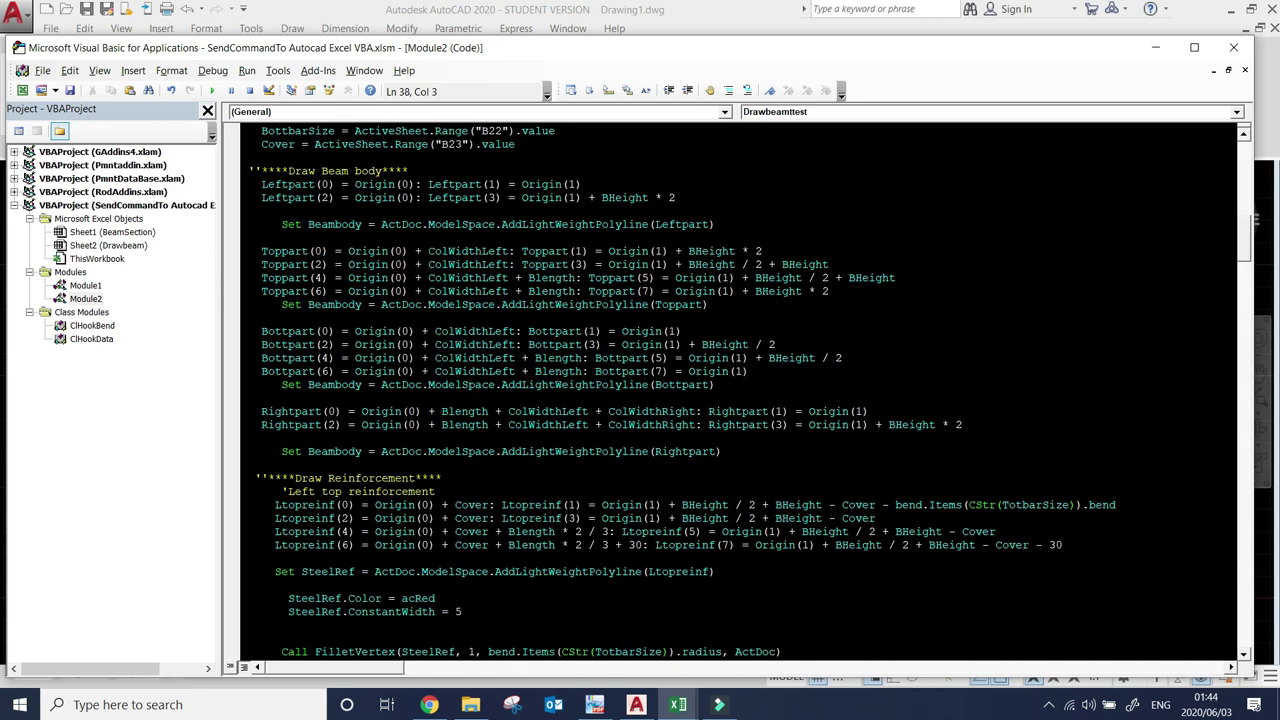
scroll(745, 390, down, 3)
scroll(745, 390, down, 4)
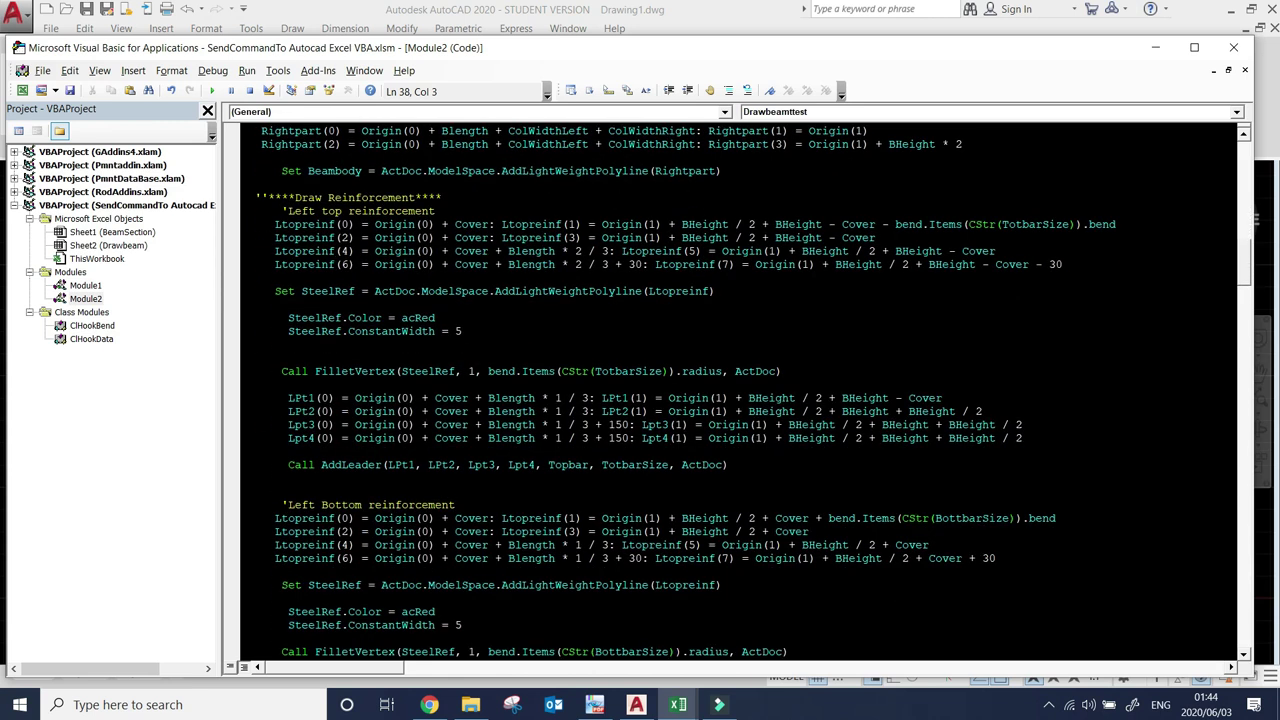
scroll(745, 390, down, 4)
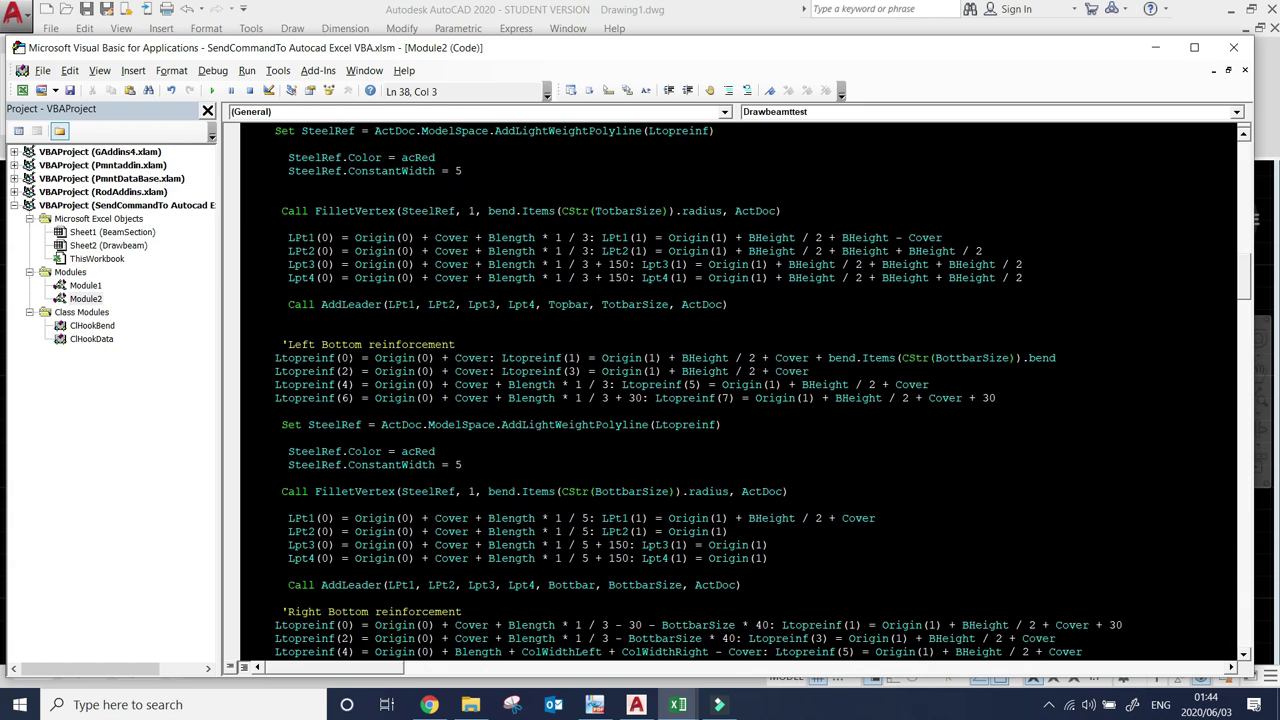
scroll(745, 390, down, 1)
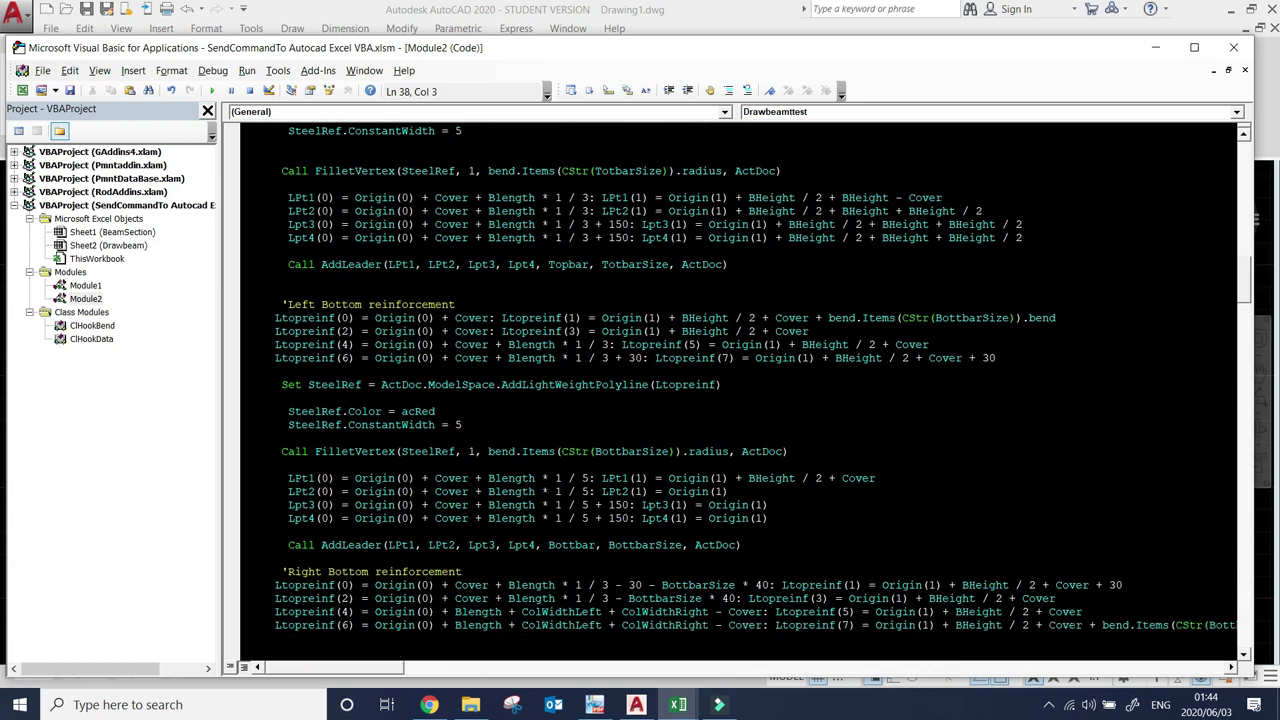
scroll(745, 390, down, 5)
scroll(745, 390, down, 4)
scroll(745, 390, down, 7)
scroll(745, 390, down, 5)
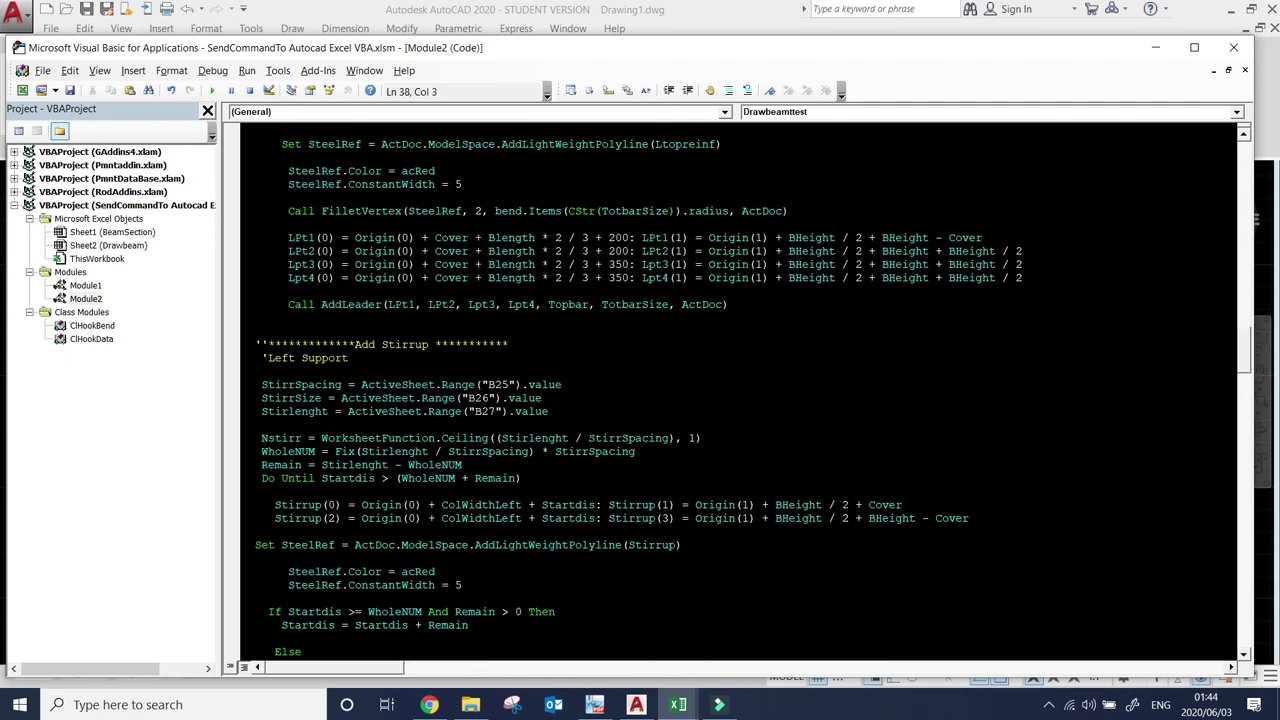
scroll(745, 390, up, 2)
scroll(745, 390, down, 7)
scroll(745, 390, down, 8)
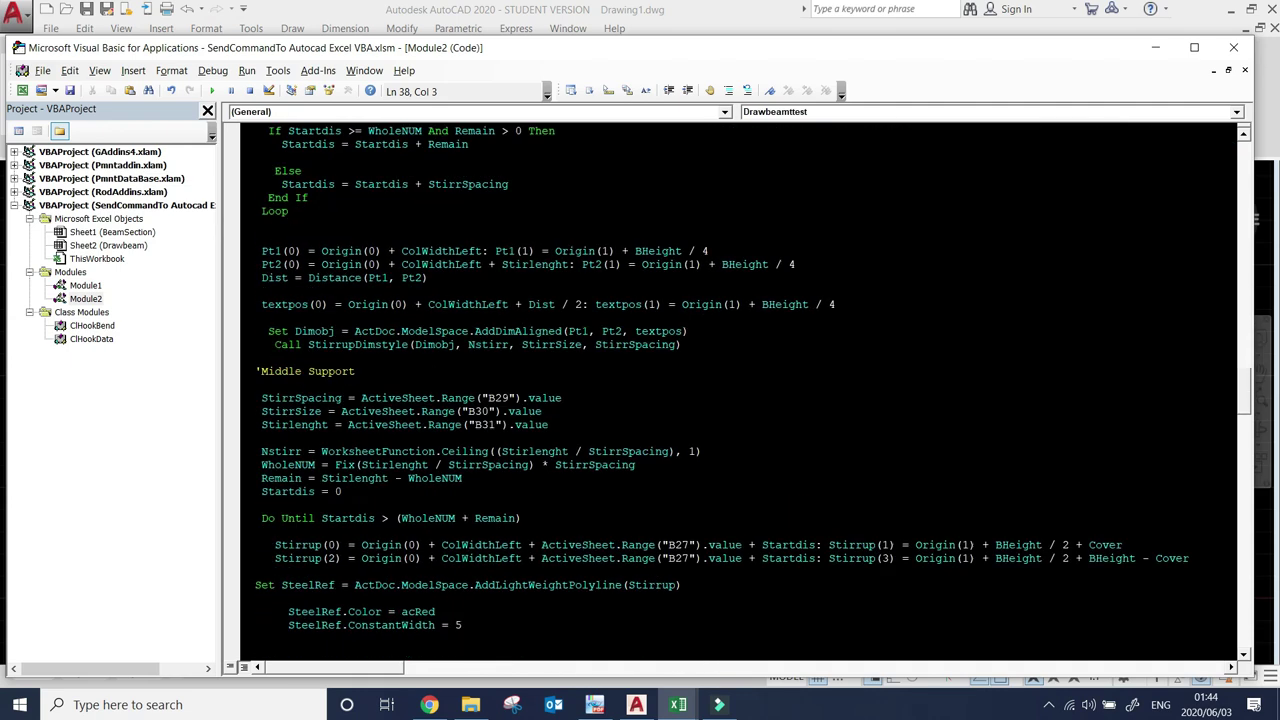
scroll(745, 390, down, 6)
scroll(745, 390, down, 7)
scroll(745, 390, down, 7)
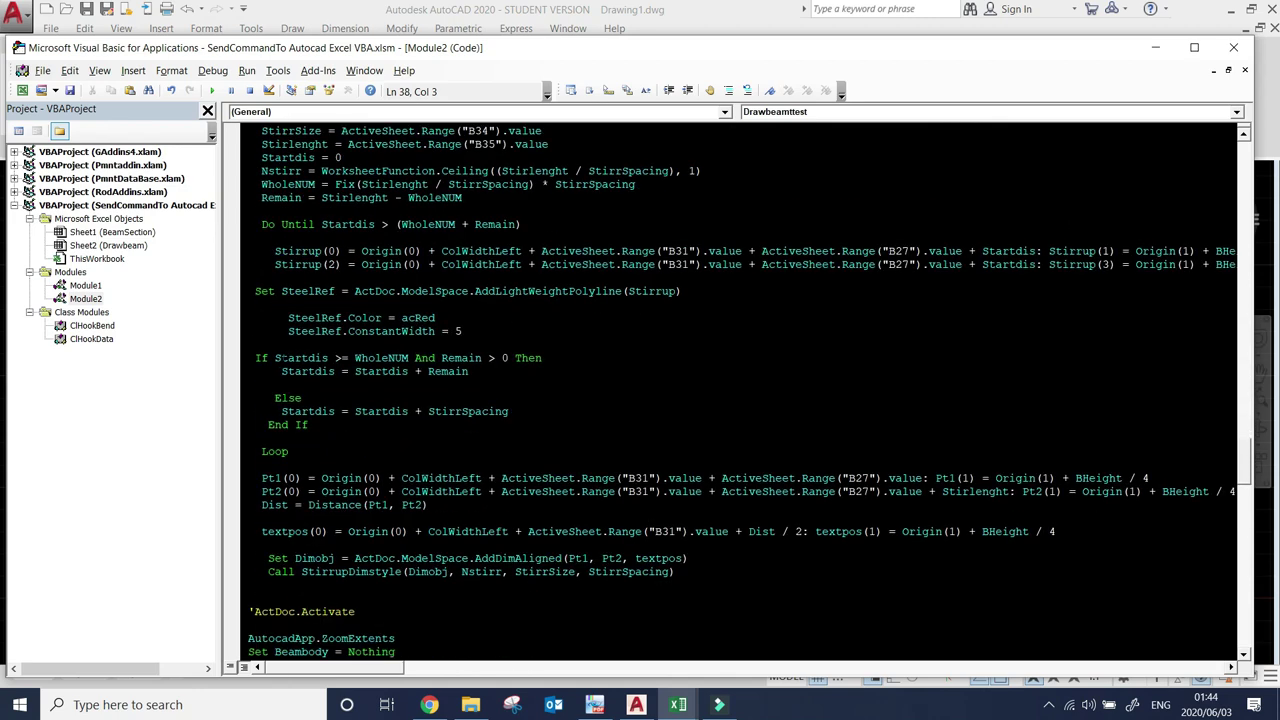
scroll(745, 390, down, 2)
scroll(745, 390, down, 6)
scroll(745, 390, down, 6)
scroll(745, 390, down, 6)
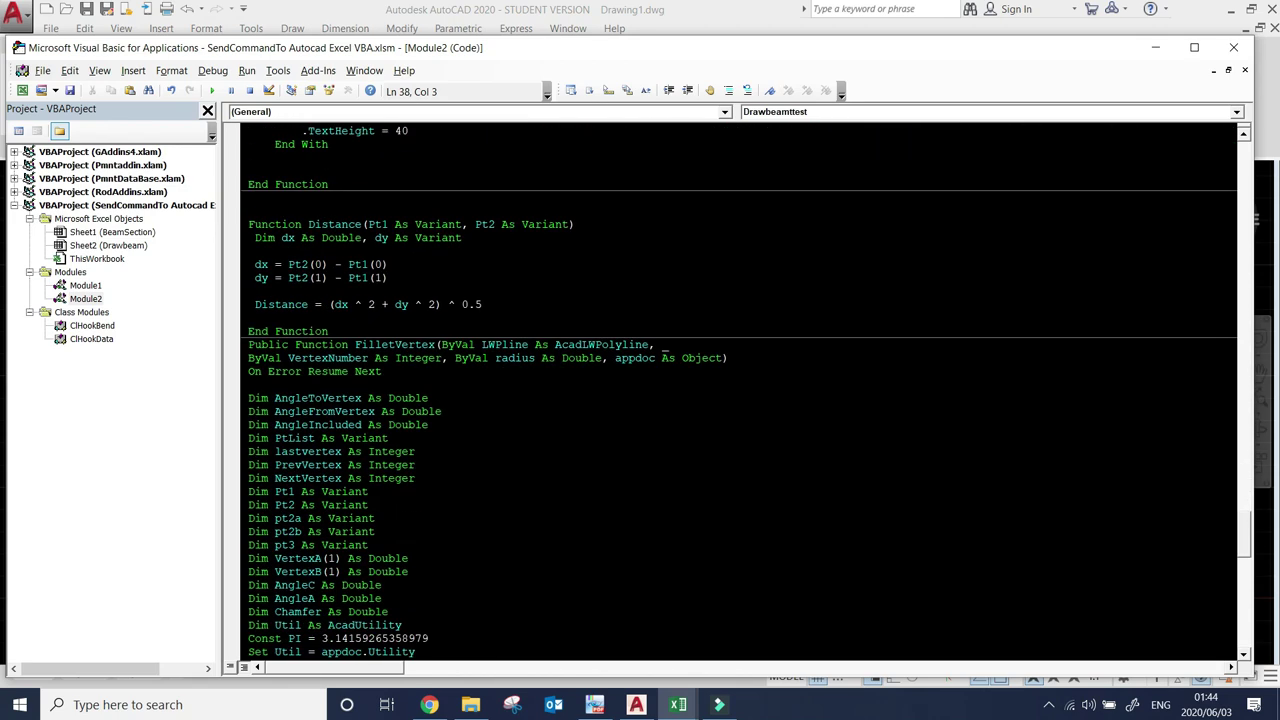
scroll(745, 390, down, 5)
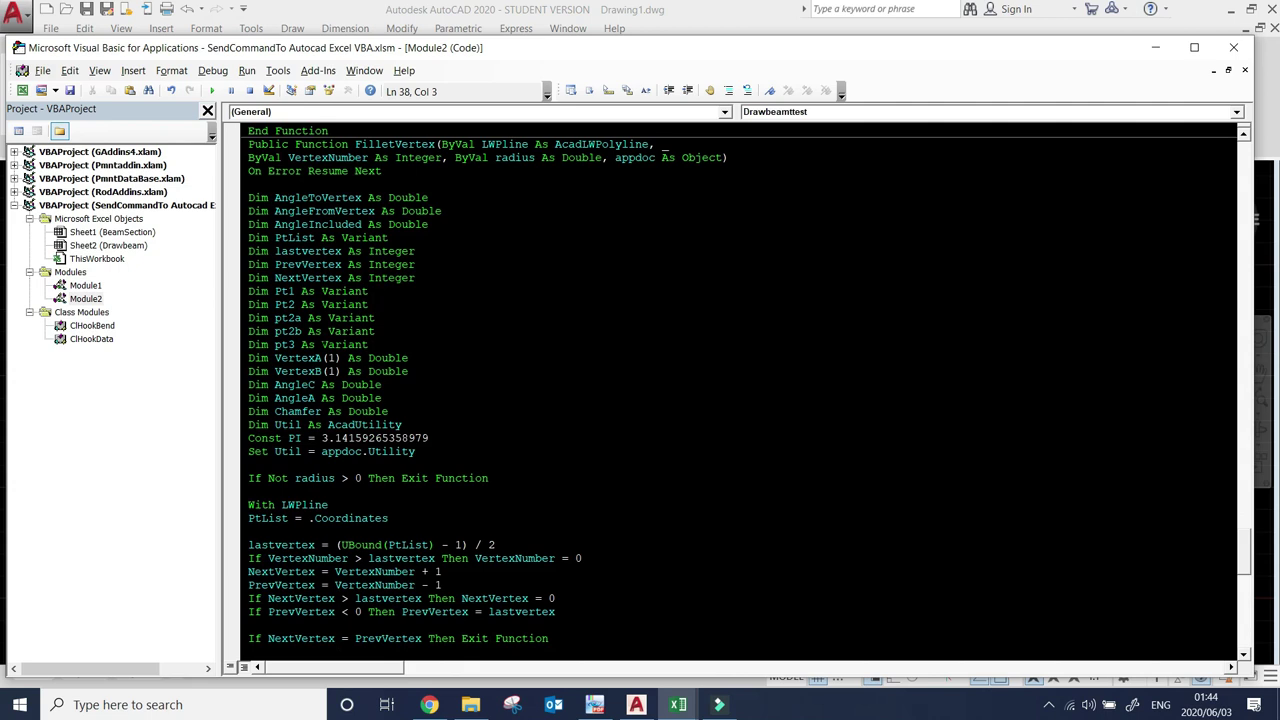
scroll(745, 390, down, 3)
scroll(745, 390, down, 1)
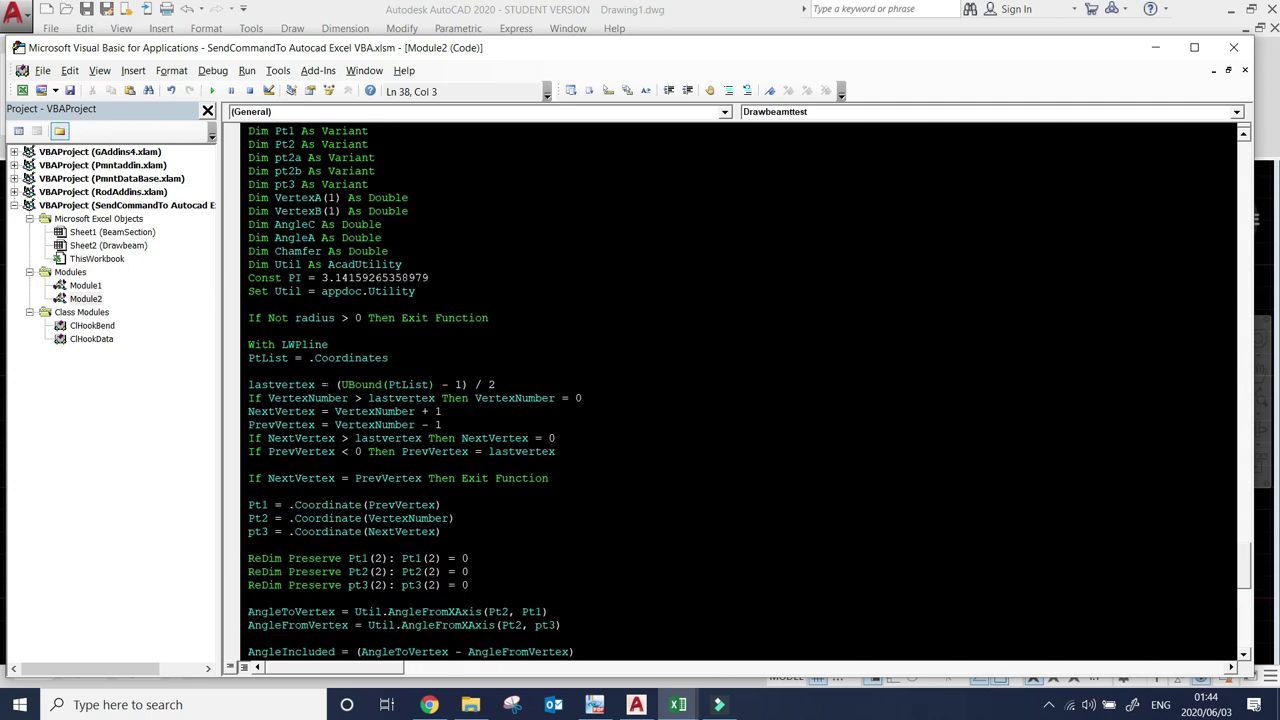
scroll(745, 390, down, 4)
scroll(745, 390, down, 5)
scroll(745, 390, down, 6)
scroll(745, 390, down, 1)
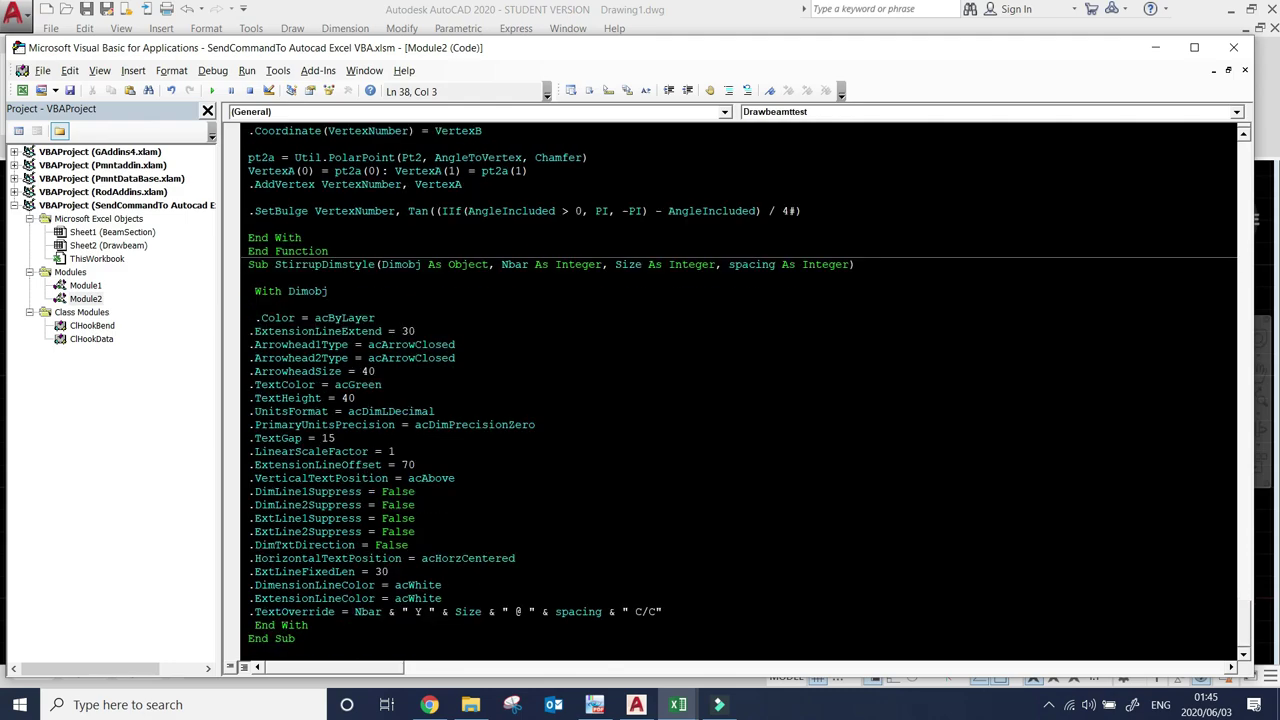
scroll(745, 390, up, 4)
scroll(745, 390, up, 10)
scroll(745, 390, up, 13)
scroll(745, 390, up, 10)
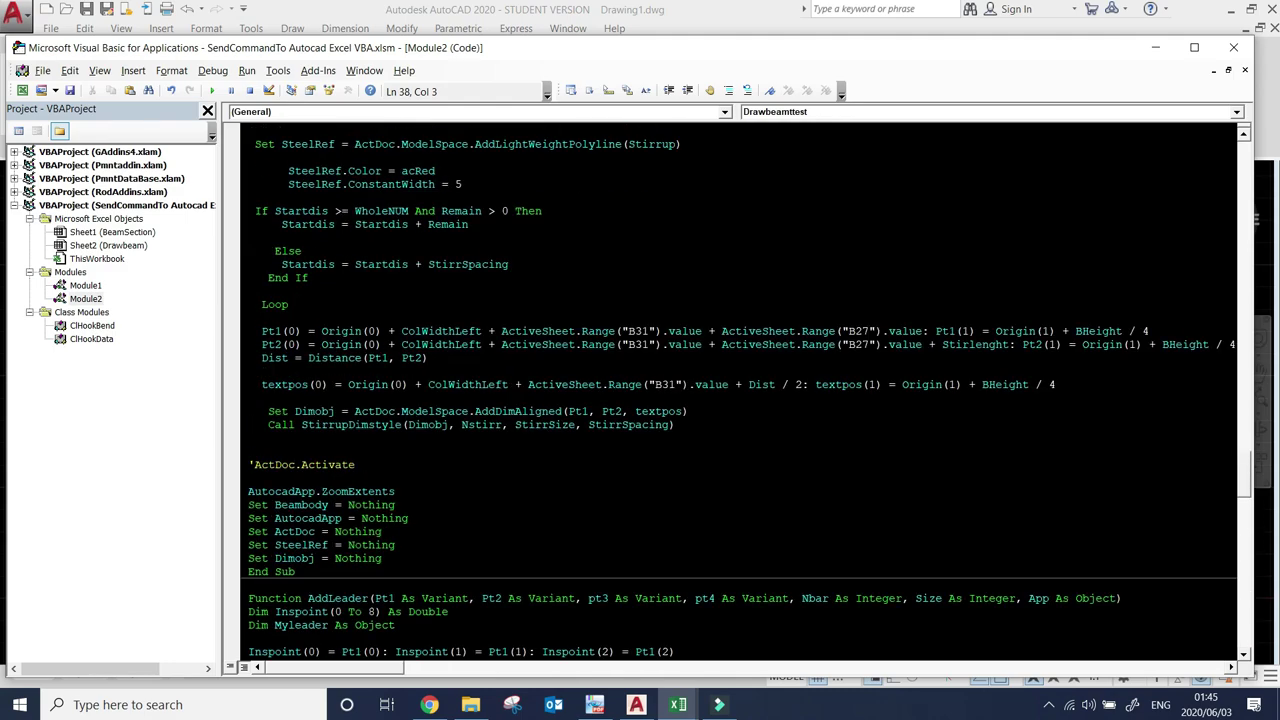
scroll(745, 390, up, 10)
scroll(745, 390, up, 10)
scroll(745, 390, up, 6)
scroll(745, 390, up, 7)
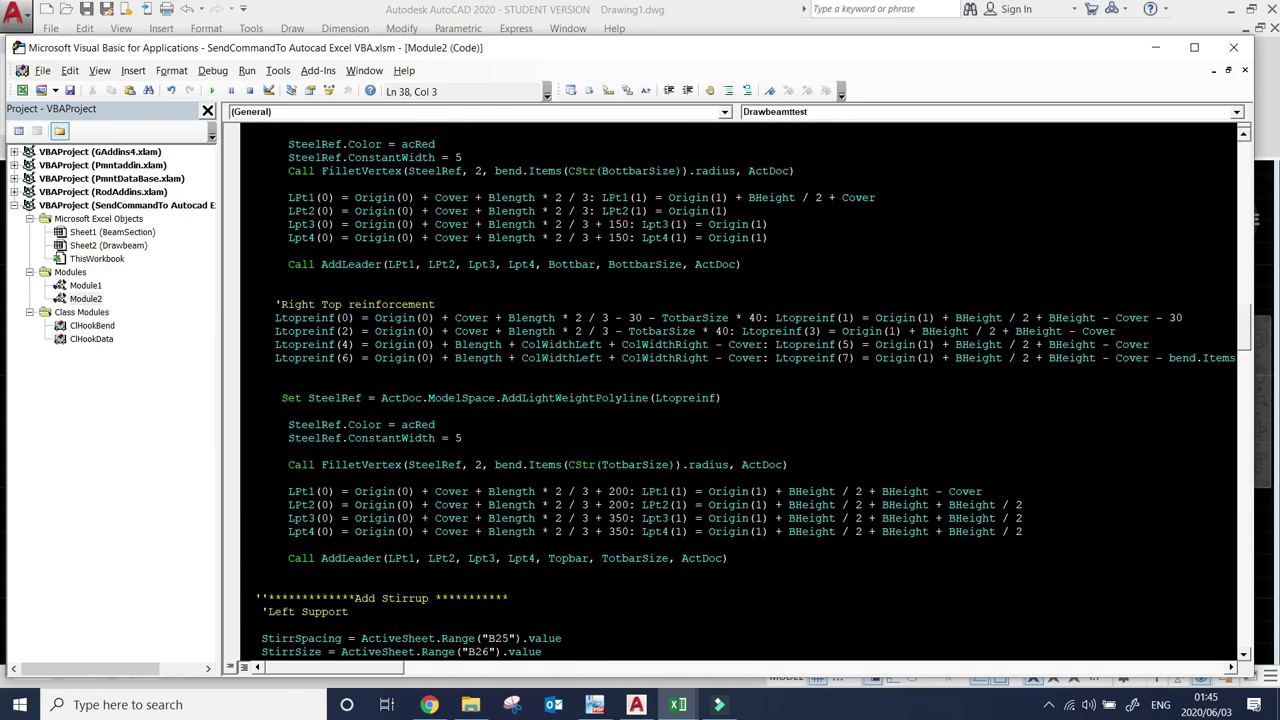
scroll(745, 390, up, 15)
scroll(745, 390, up, 8)
scroll(745, 390, up, 7)
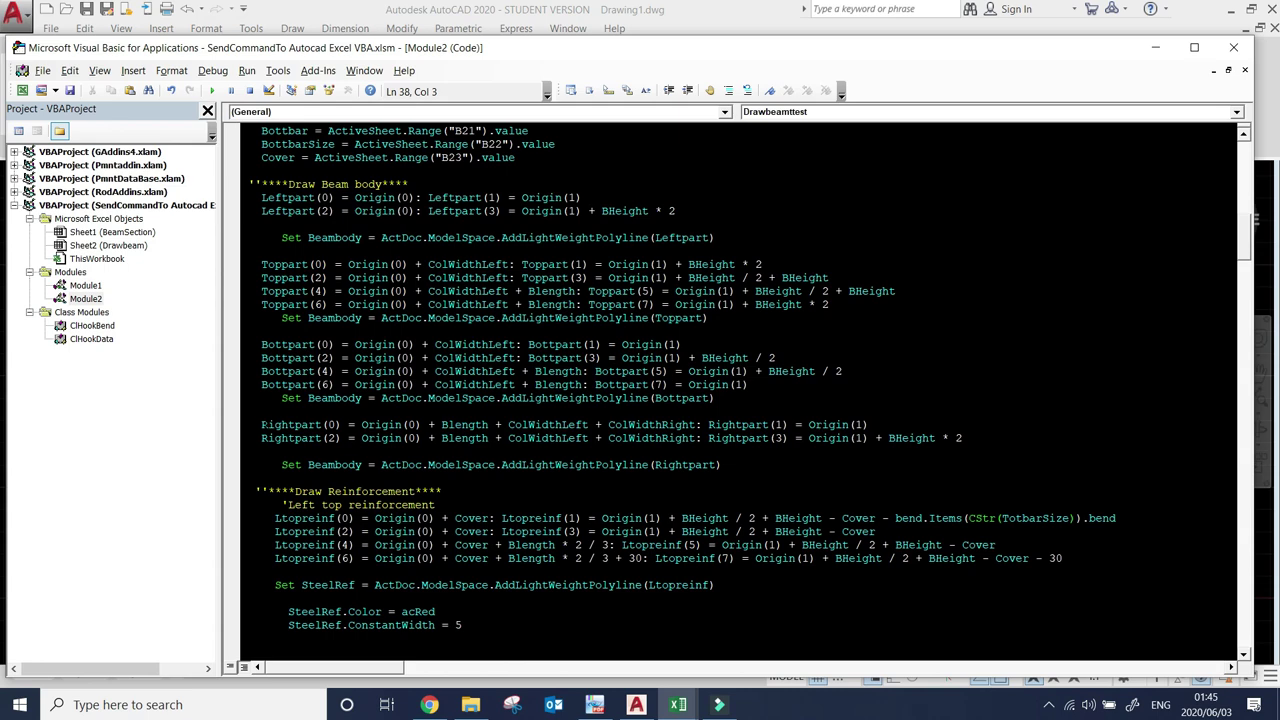
scroll(745, 390, up, 13)
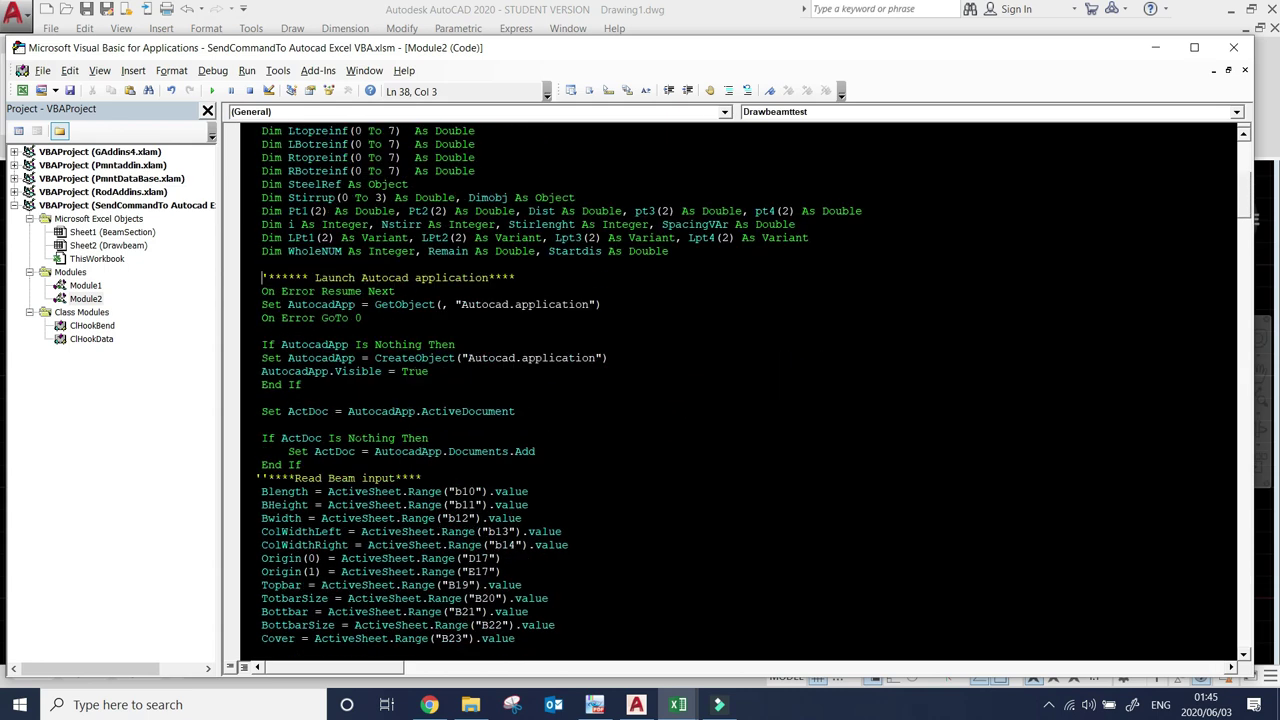
scroll(745, 390, up, 8)
scroll(745, 390, up, 1)
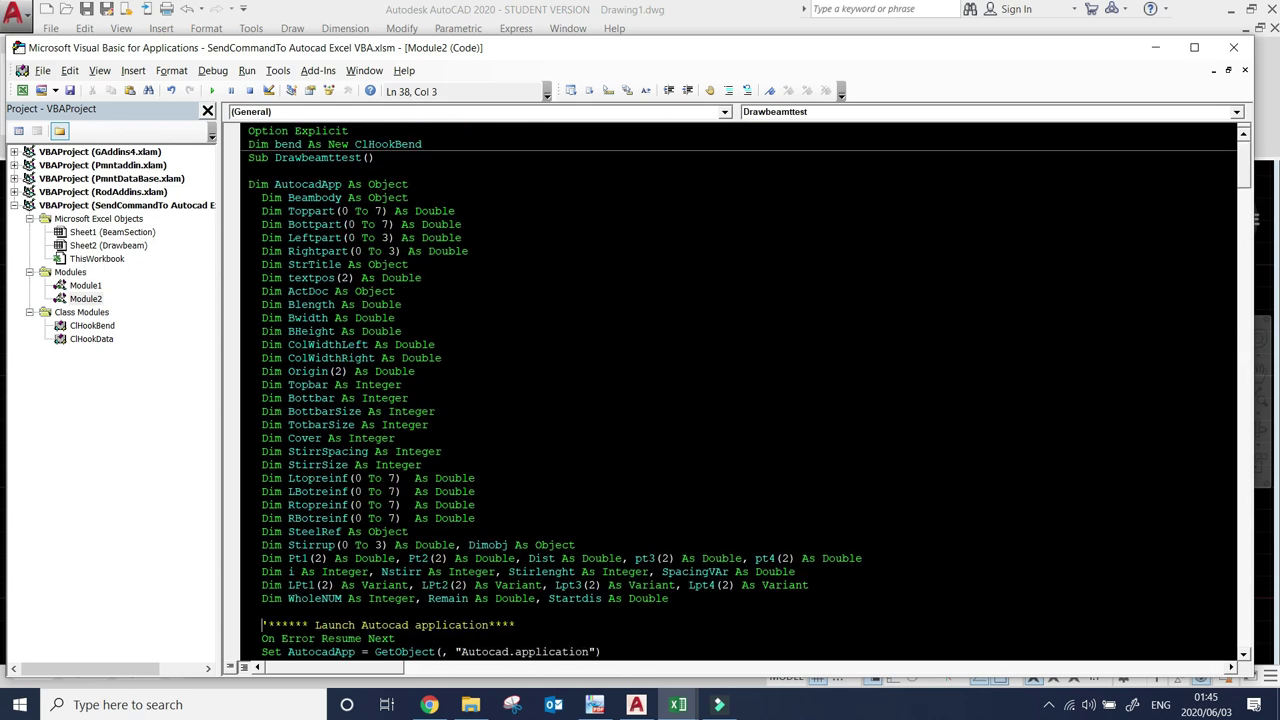